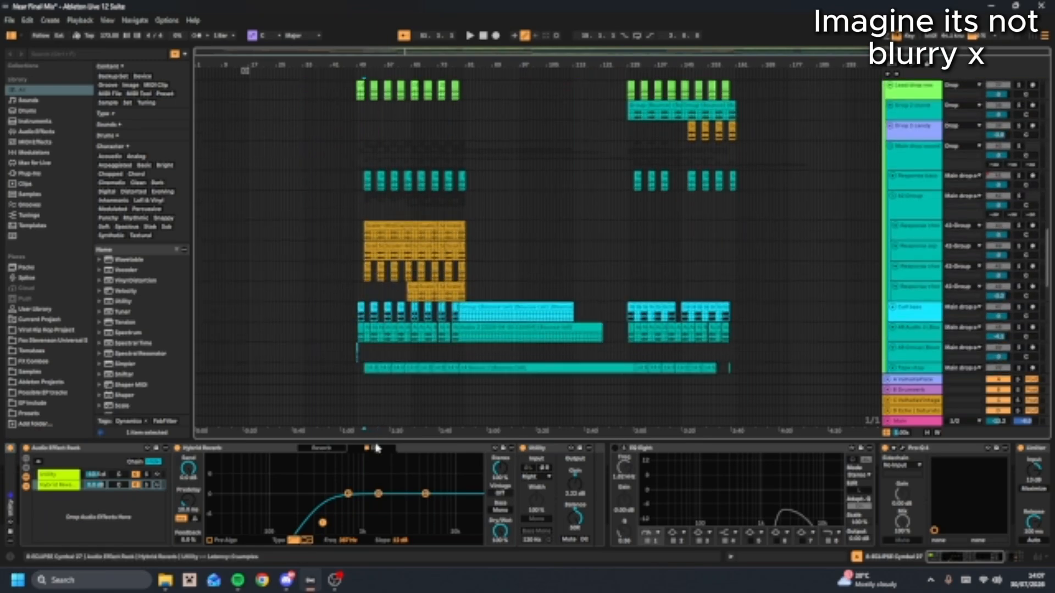
Hide the device view and look through the arrangement's track groups from the drop sounds up to the drums
drag(378, 441, 369, 459)
scroll(358, 392, up, 2)
scroll(358, 287, up, 5)
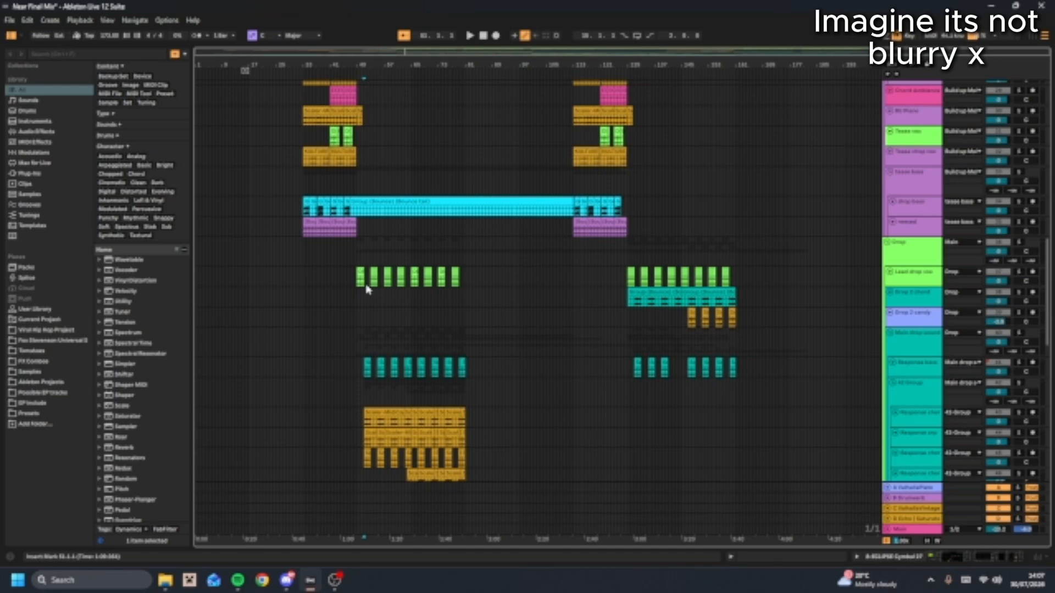
click(368, 355)
scroll(368, 351, up, 8)
scroll(387, 416, down, 10)
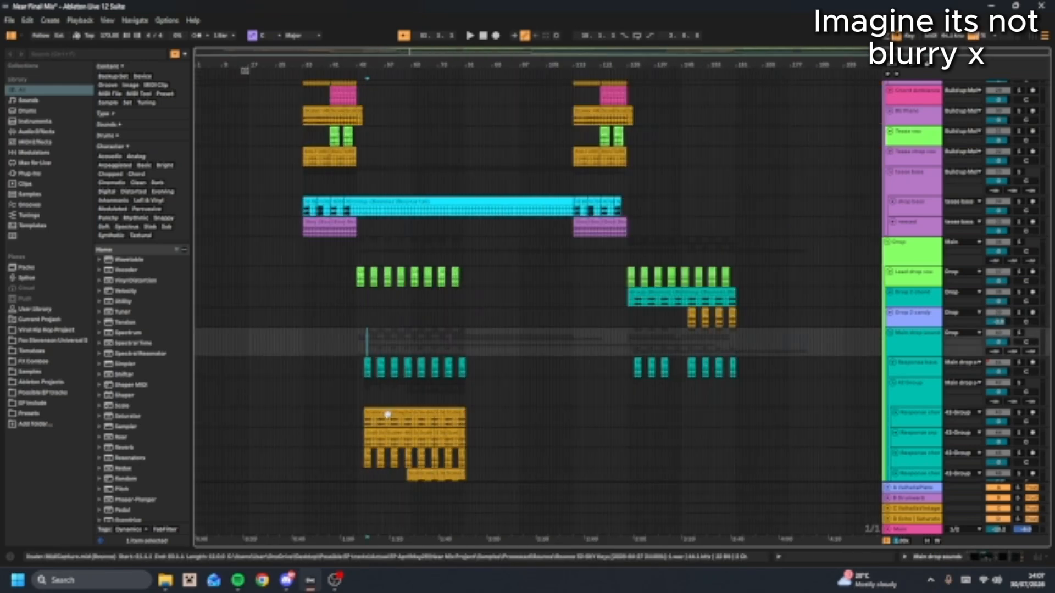
scroll(373, 429, up, 7)
click(322, 393)
scroll(322, 394, down, 6)
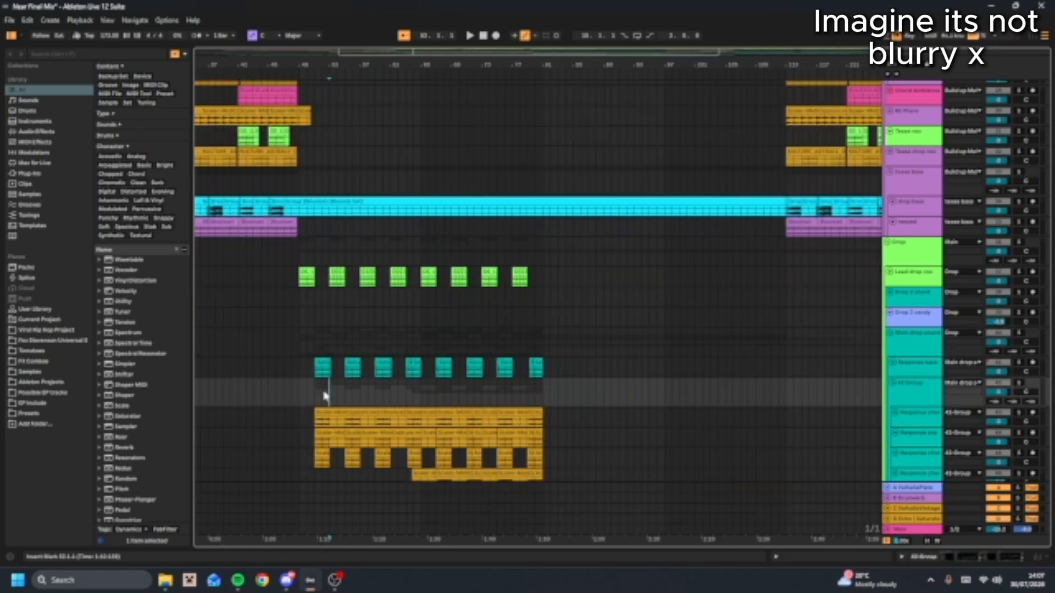
scroll(328, 363, up, 10)
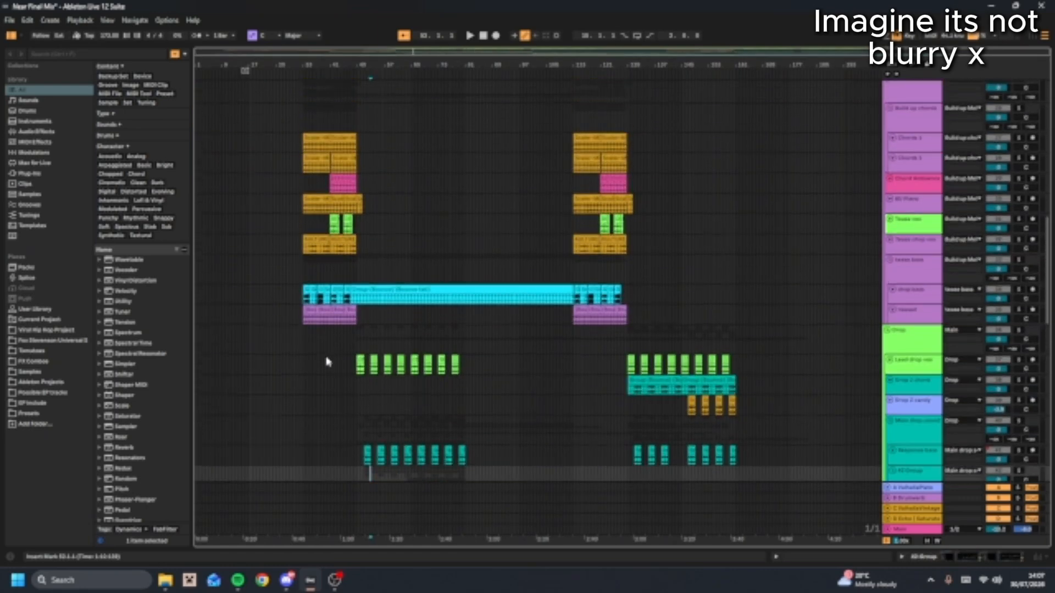
scroll(346, 247, up, 12)
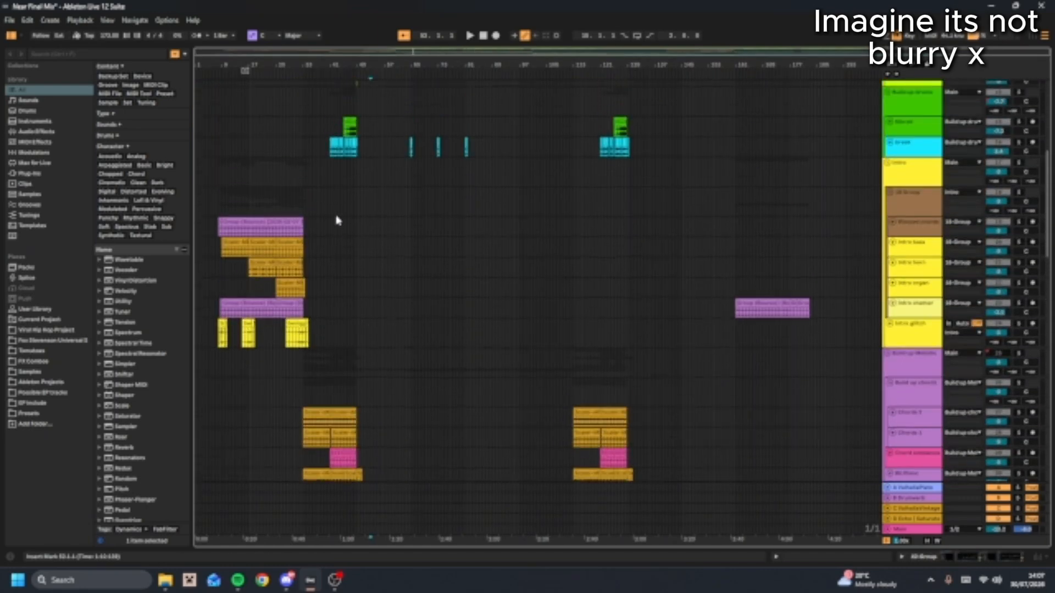
scroll(338, 219, up, 8)
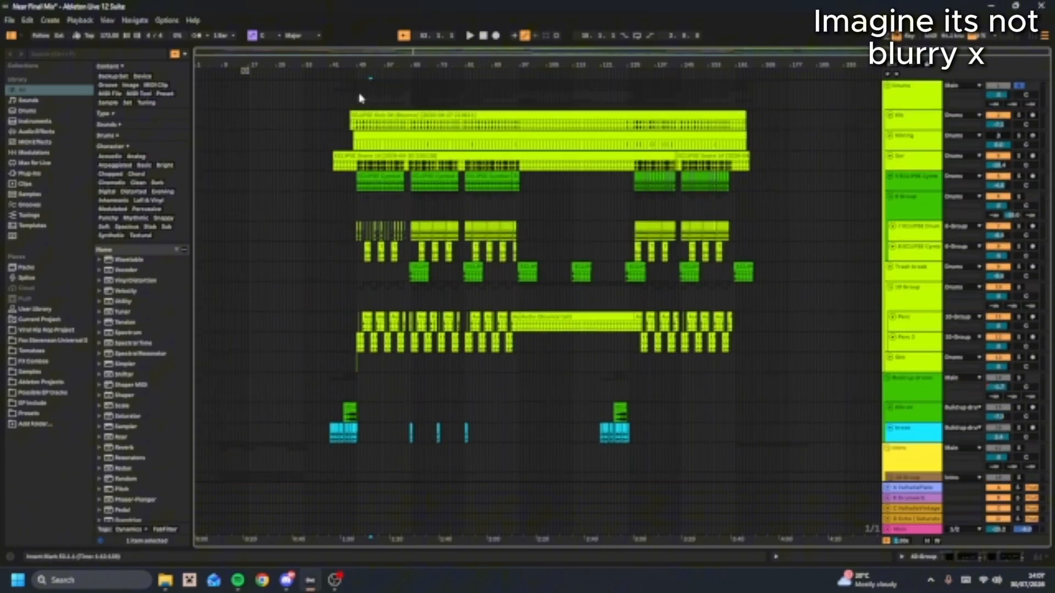
Place the insert marker at the start of the first drop on the Drums group and view the group's effects chain
click(359, 99)
scroll(358, 104, up, 6)
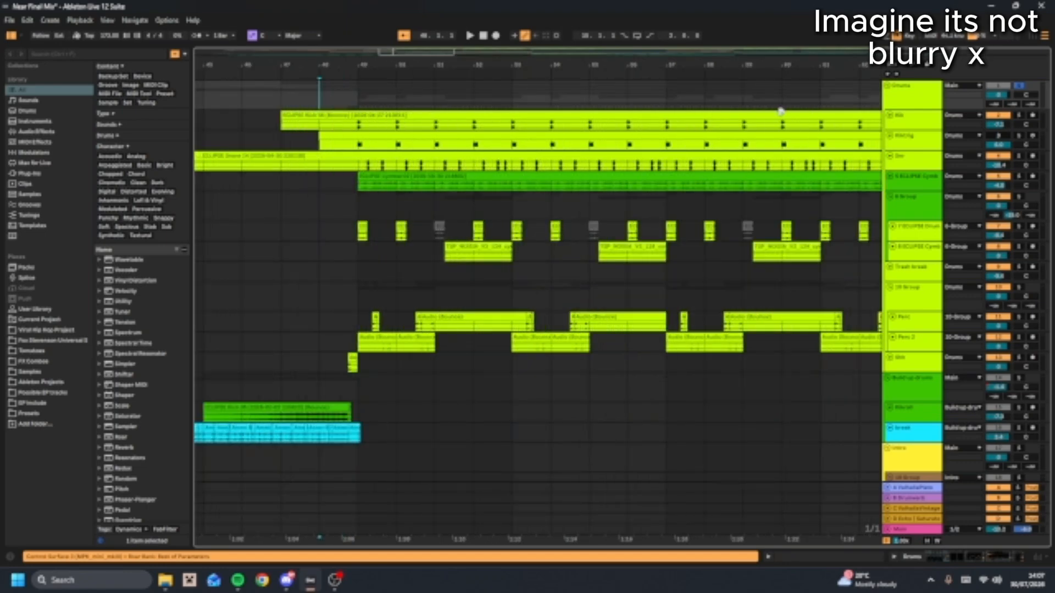
double_click(903, 106)
scroll(360, 92, down, 3)
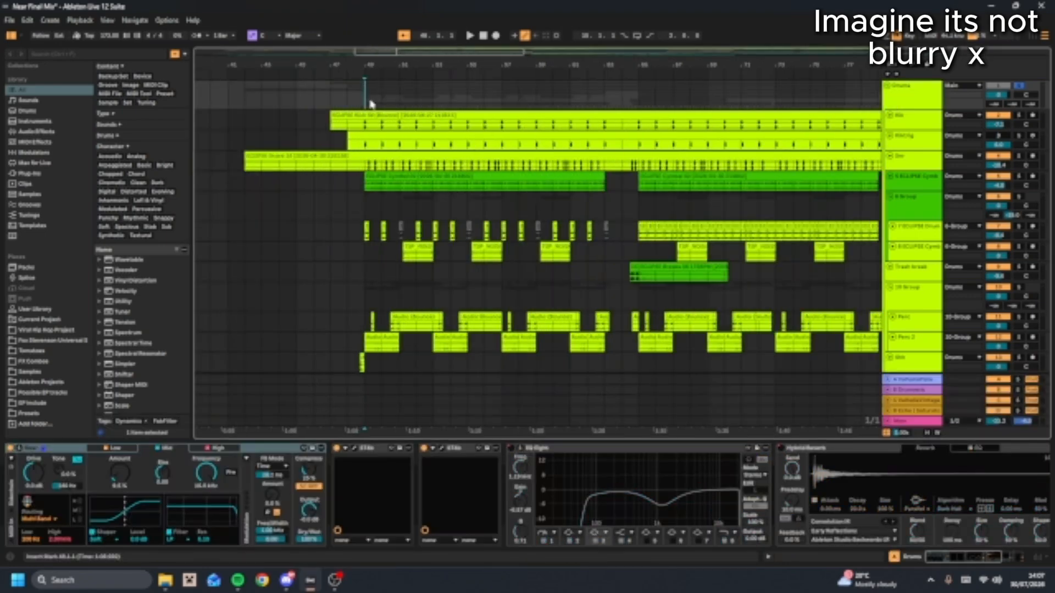
key(ctrl+alt+l)
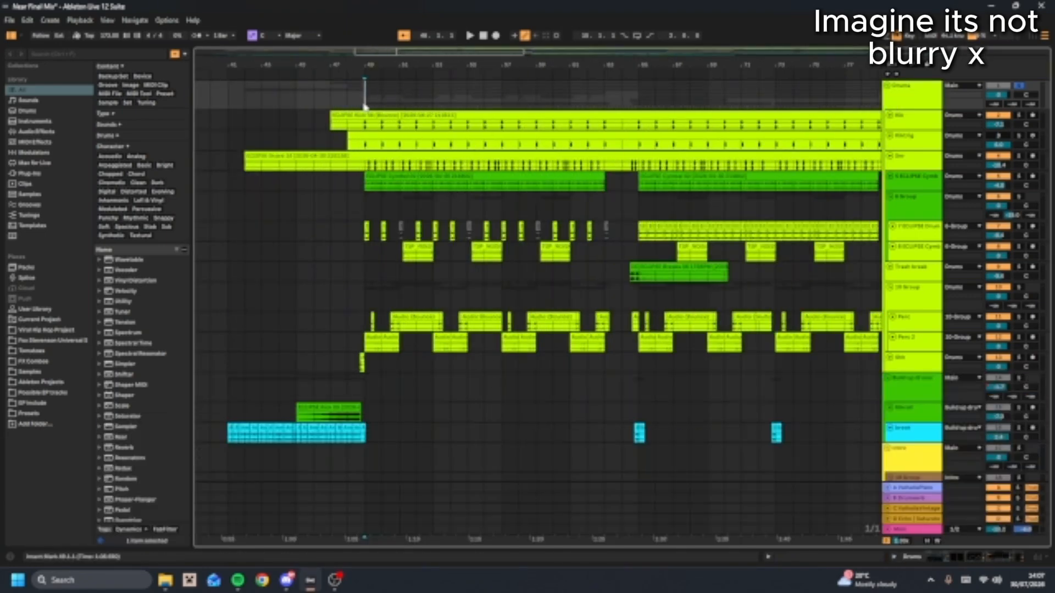
Solo the kick track, play it from the start of the first drop, and remove the solo
click(910, 125)
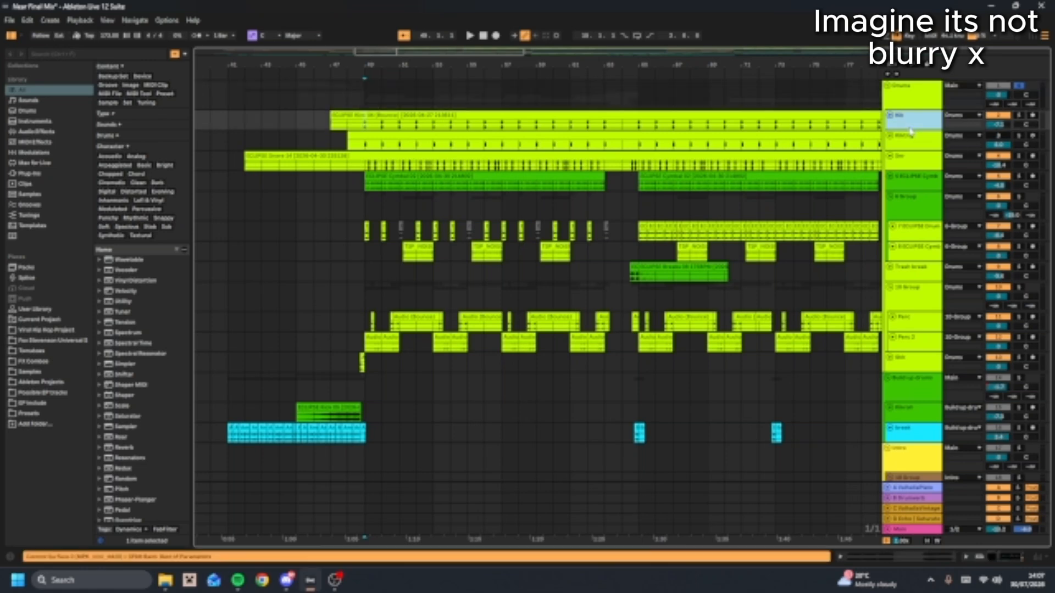
click(1020, 117)
key(space)
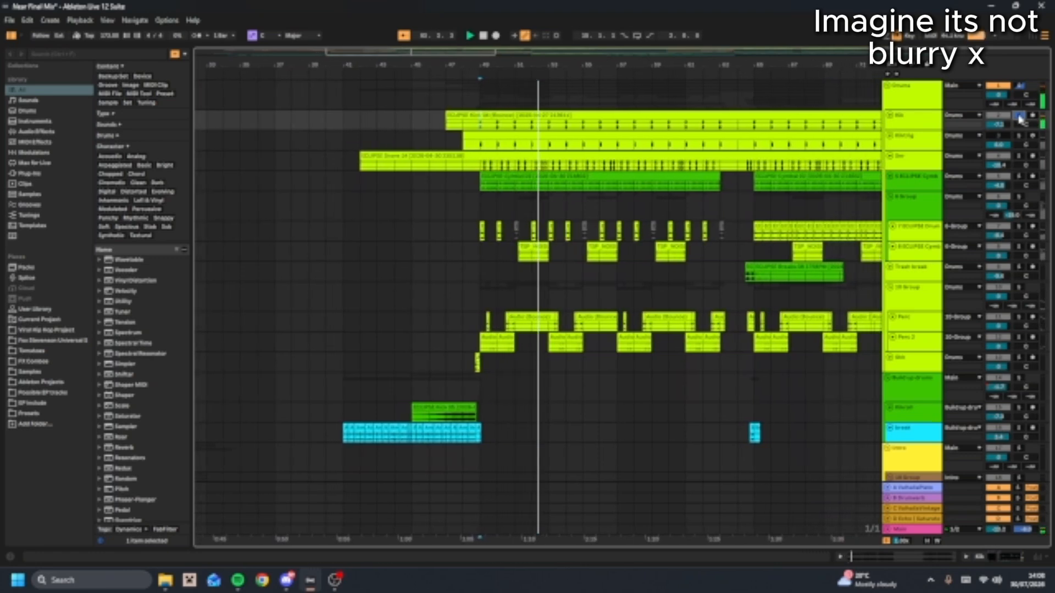
key(space)
click(1020, 117)
click(933, 124)
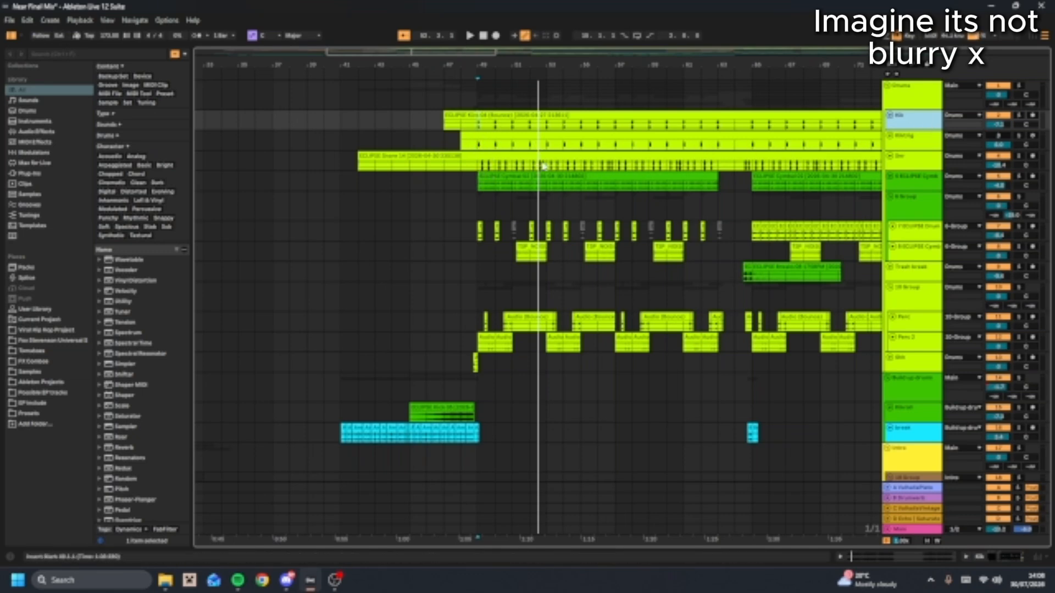
click(998, 531)
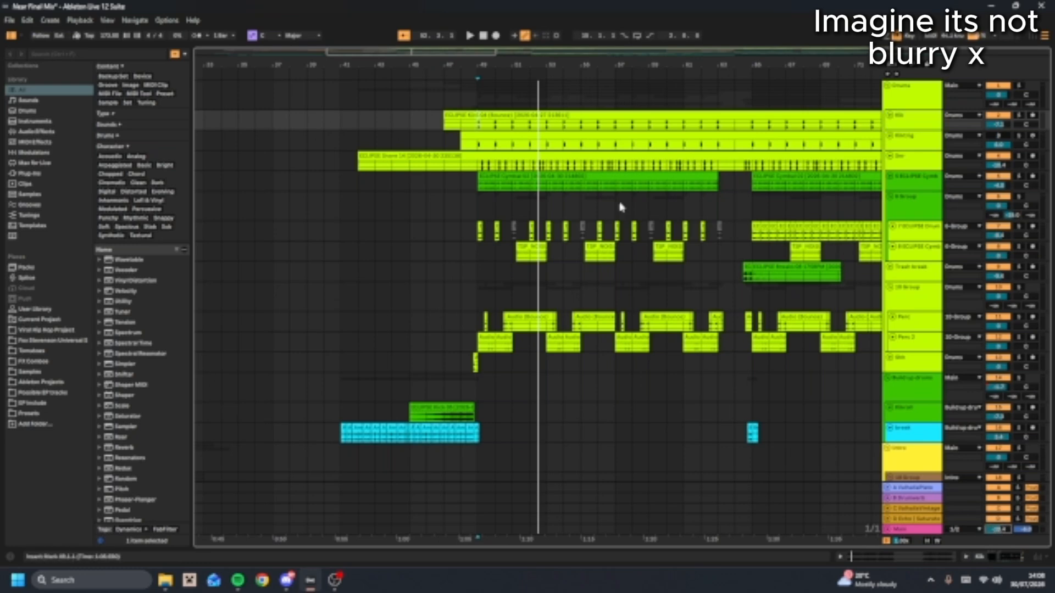
Open the kick trigger track's MIDI clip and examine its first drop note against the kick waveform
double_click(488, 138)
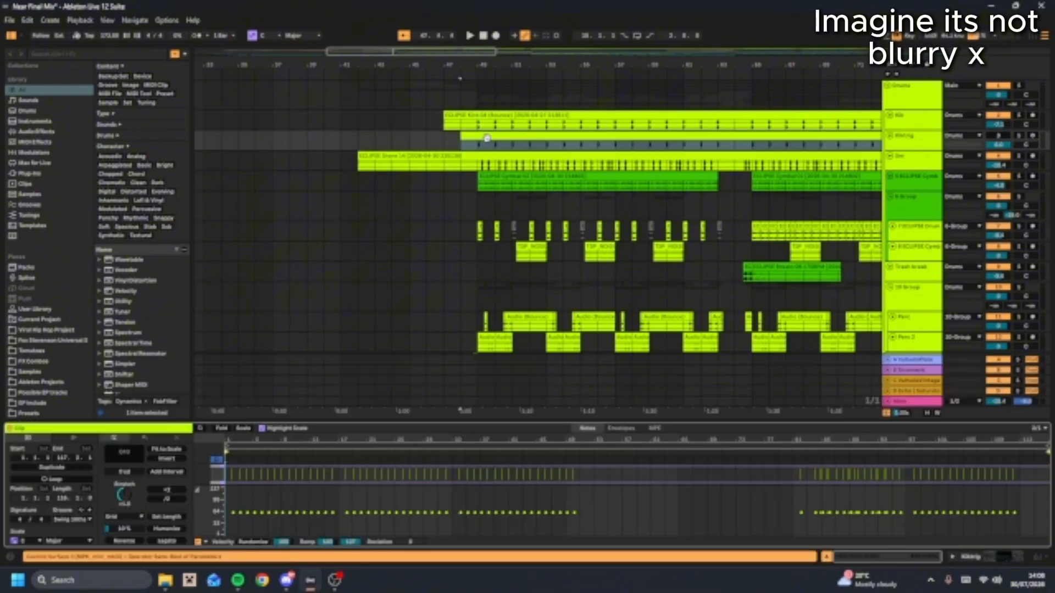
scroll(477, 149, up, 10)
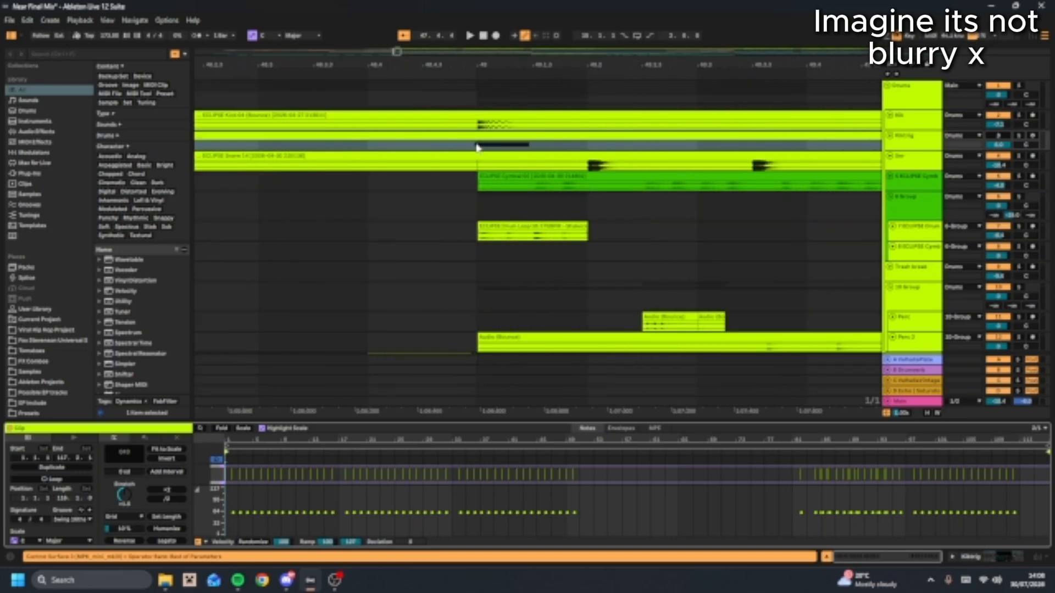
scroll(478, 149, up, 5)
scroll(480, 160, up, 3)
scroll(481, 162, up, 3)
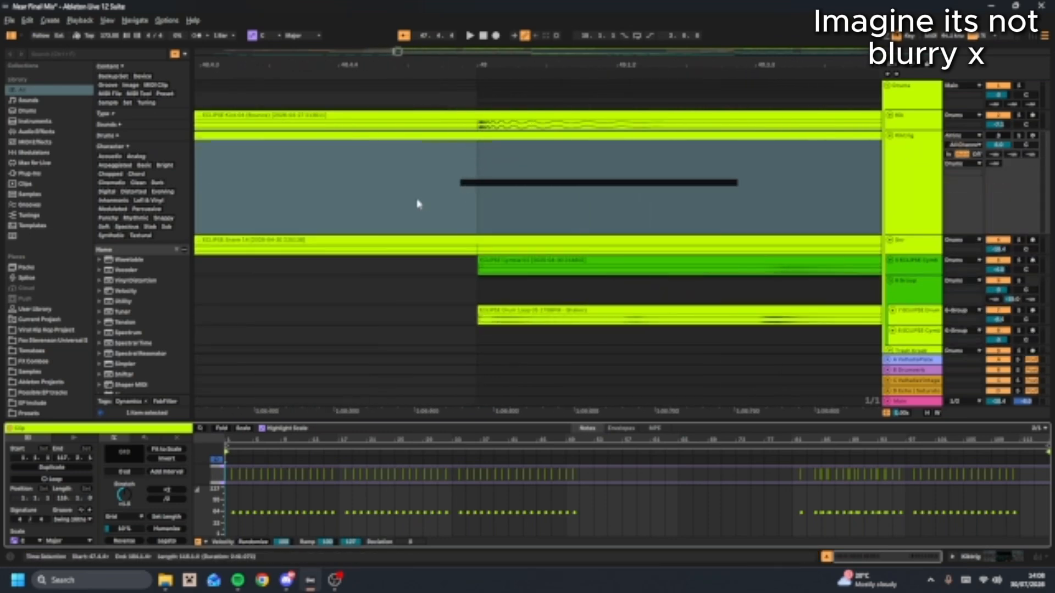
scroll(493, 163, down, 10)
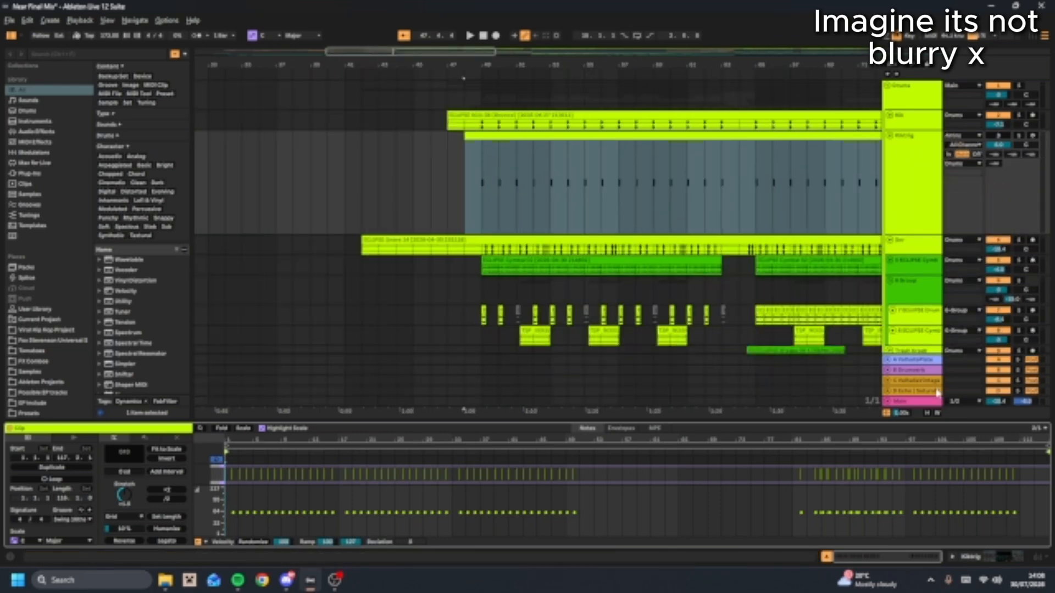
Fit the arrangement's track heights to the view and hide the clip view
click(928, 421)
click(928, 413)
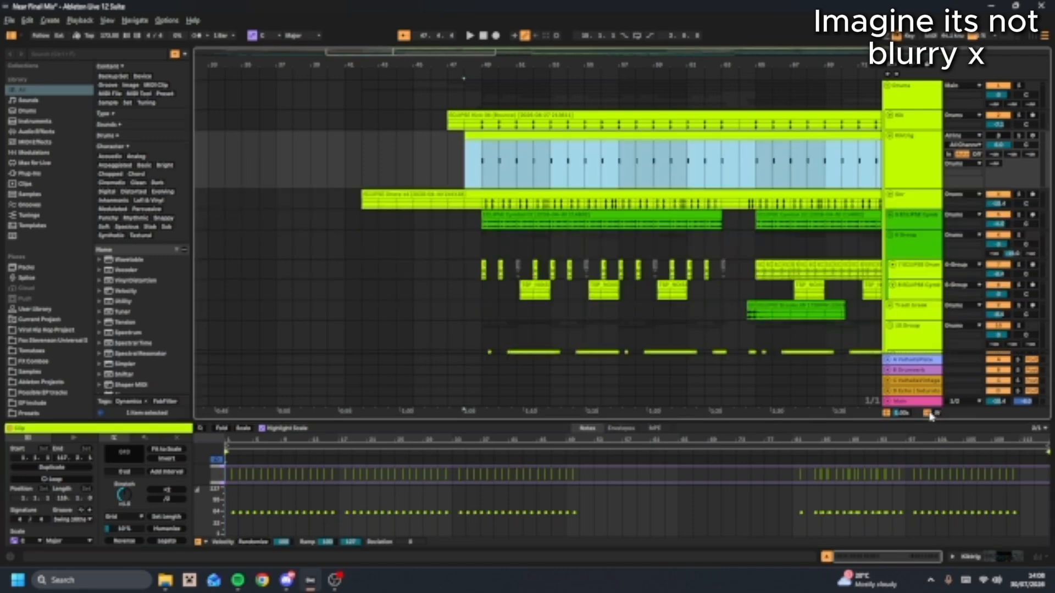
drag(741, 421, 722, 510)
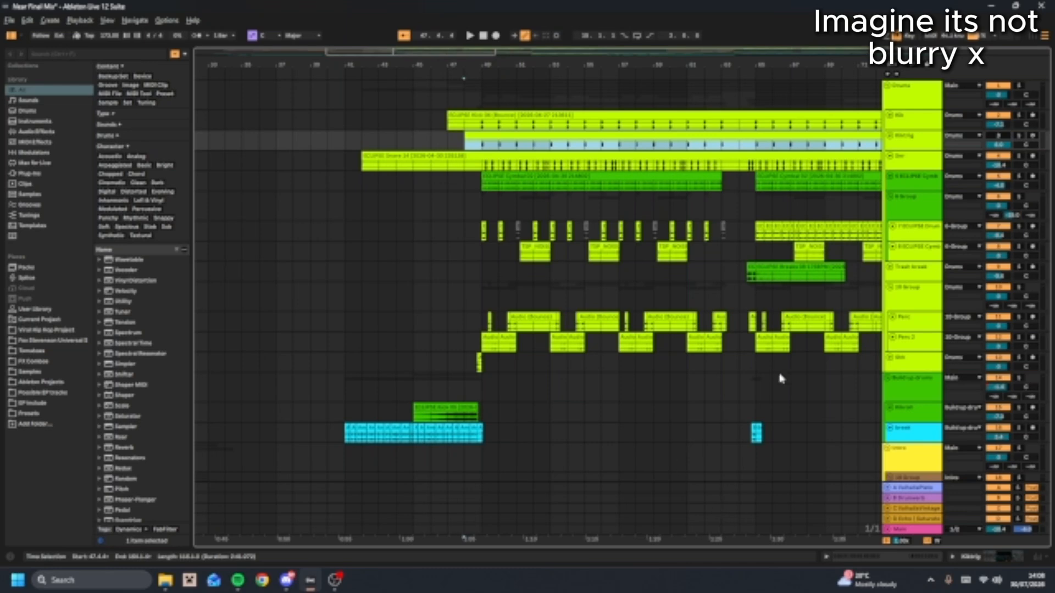
Solo the snare track and play it from the start of the first drop
click(917, 165)
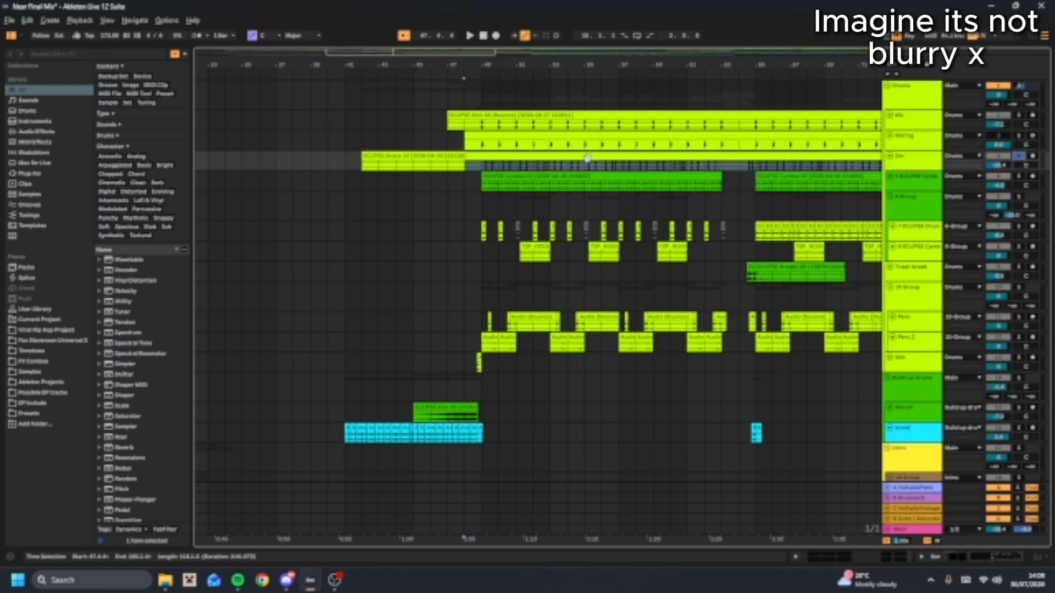
click(483, 174)
click(484, 167)
key(space)
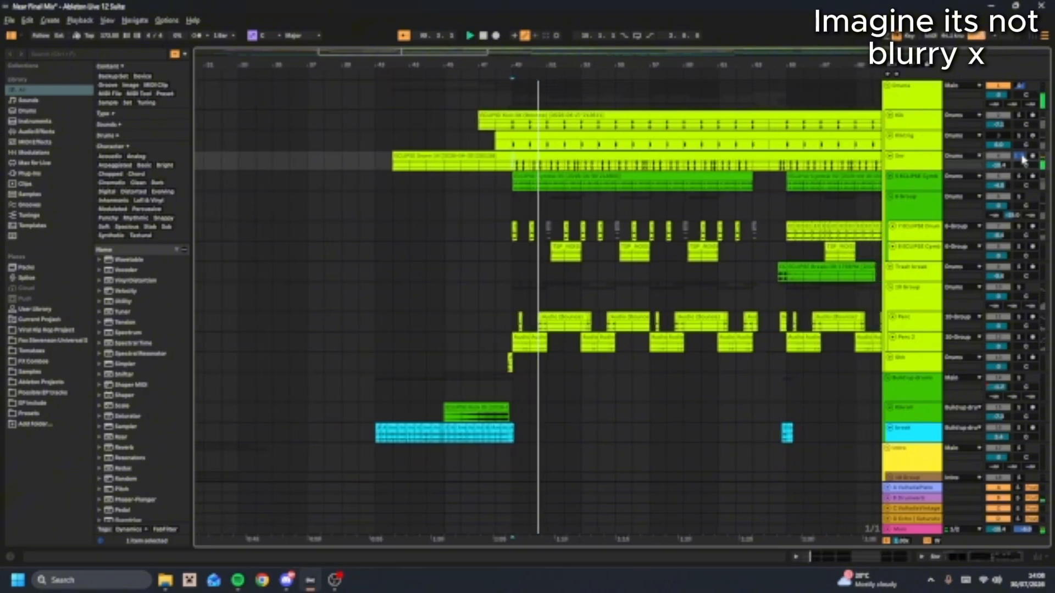
key(space)
View the snare track's effects chain and remove the track's solo
double_click(913, 160)
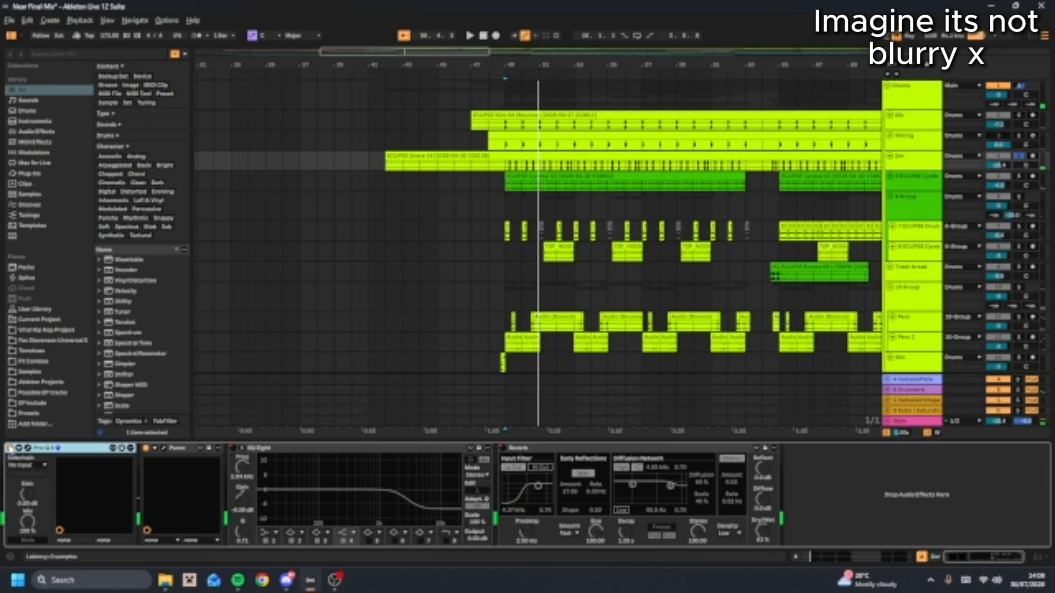
click(933, 163)
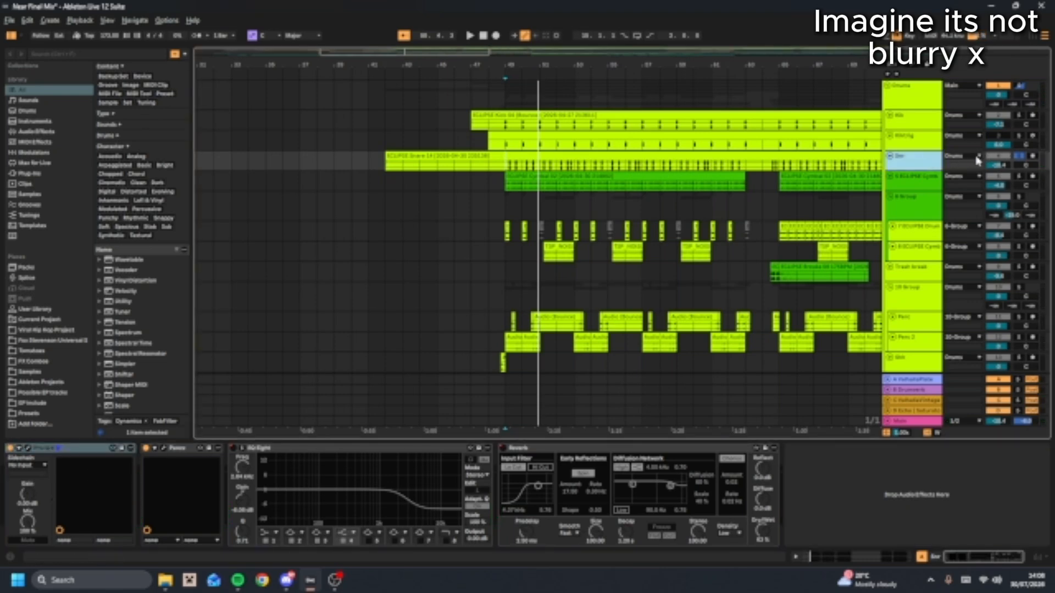
click(1019, 157)
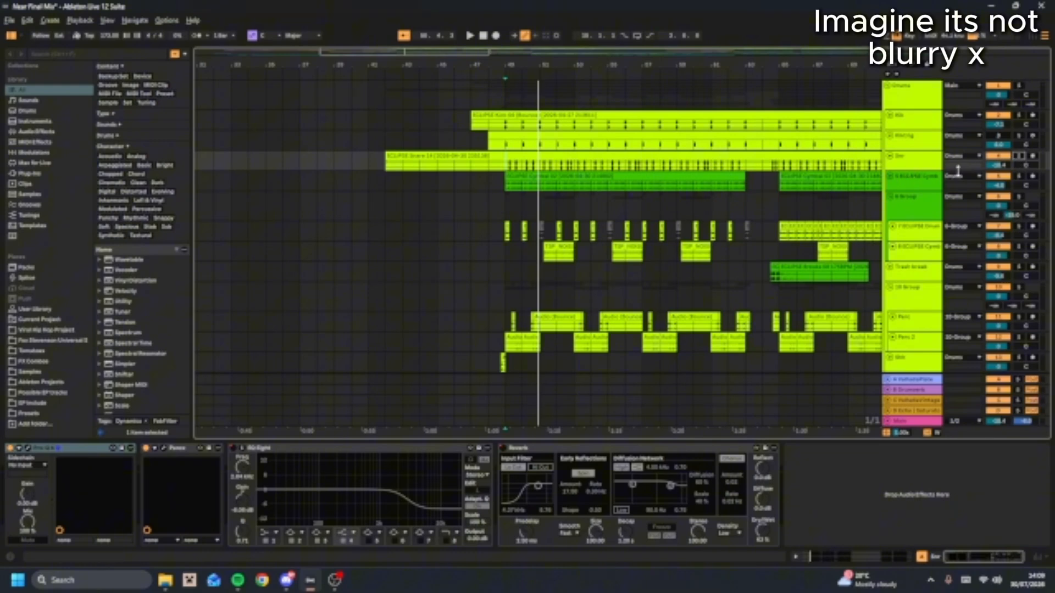
View the ECLIPSE cymbal track's effects chain, audition the track in solo, and remove the solo
click(927, 182)
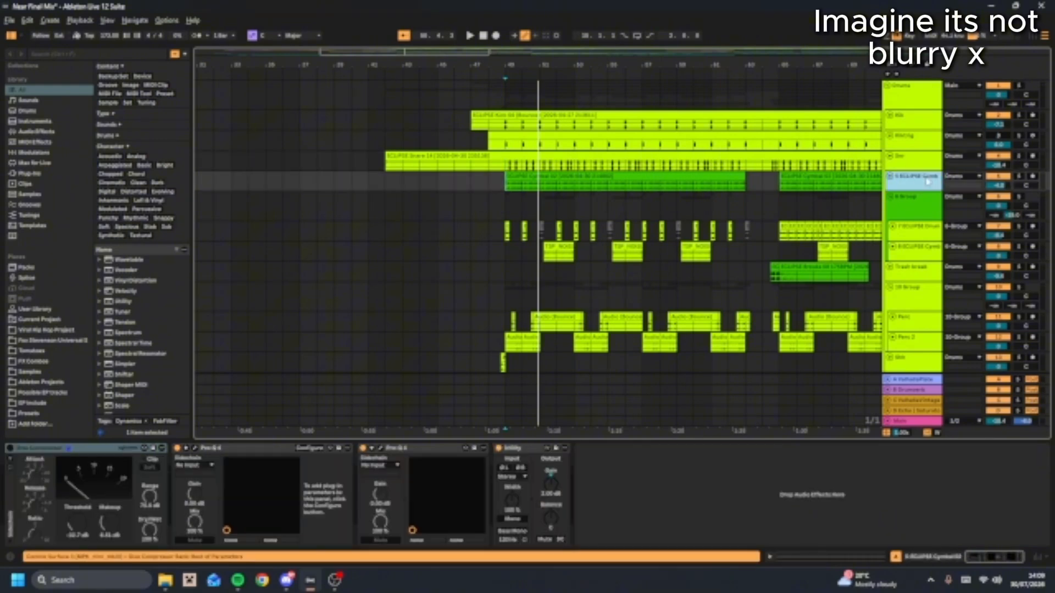
double_click(927, 182)
click(928, 182)
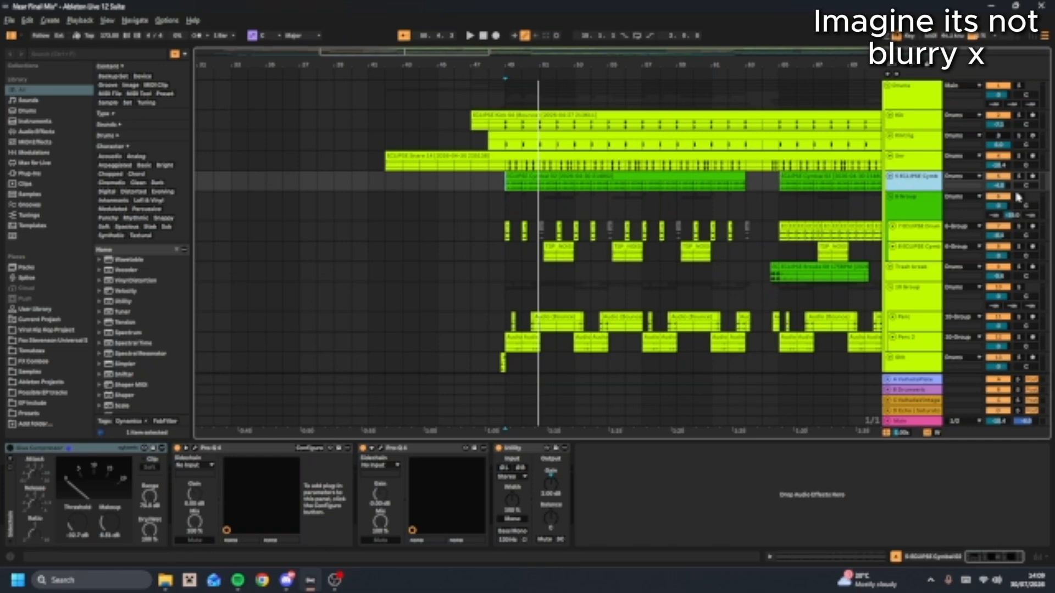
key(space)
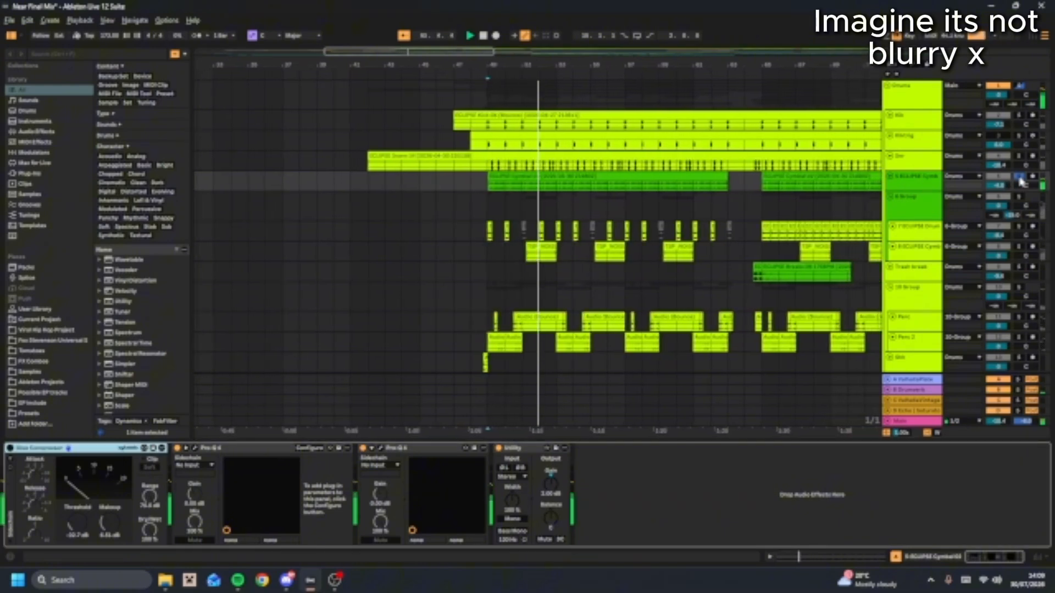
key(space)
click(1020, 178)
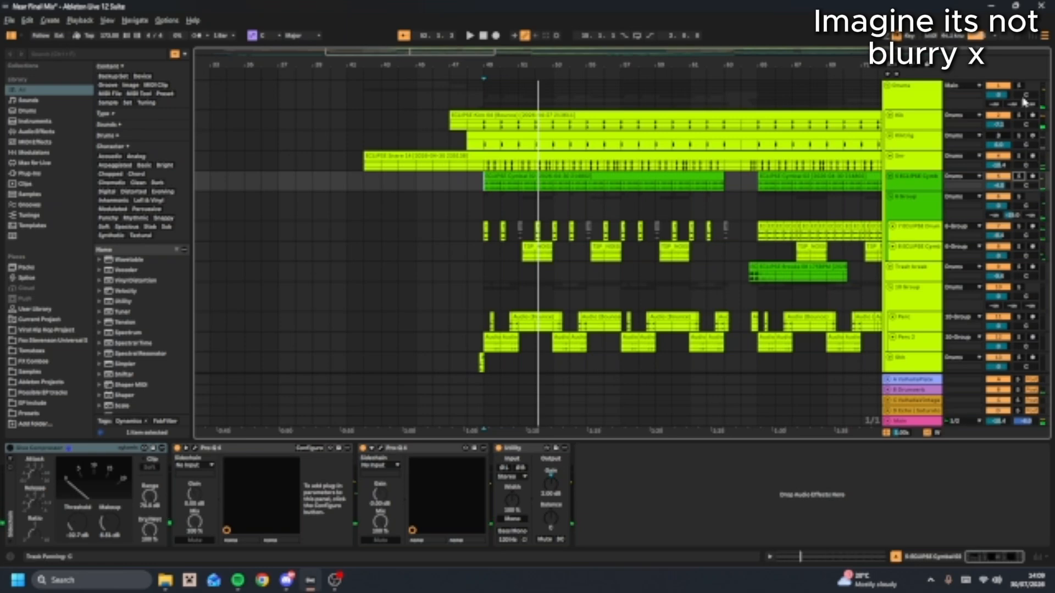
Reveal the cymbal track's sends and inspect the Hybrid Reverb's EQ and reverb settings on the Drumverb return track
drag(921, 191, 920, 210)
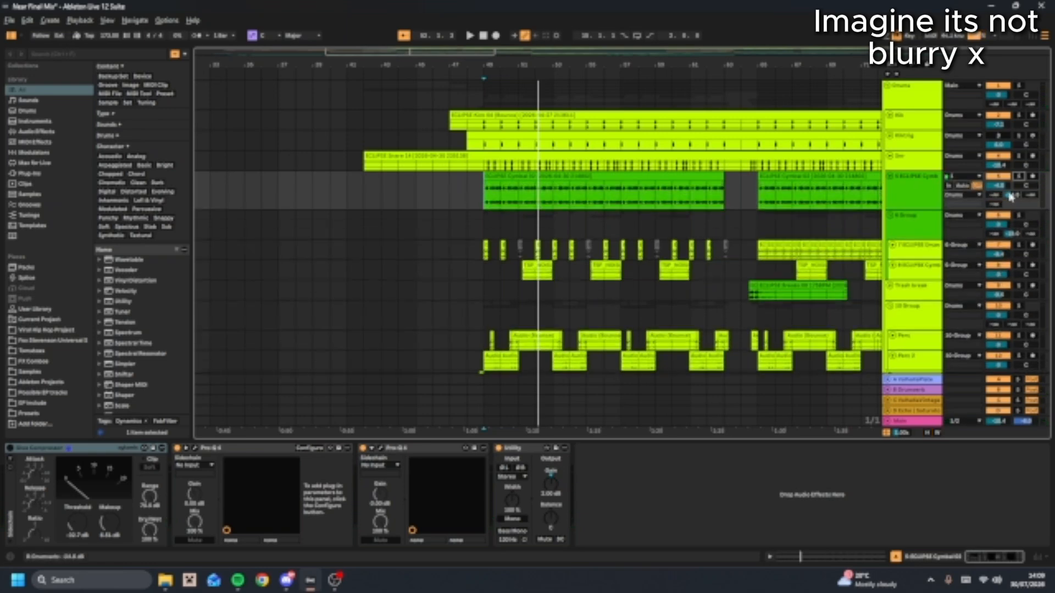
click(922, 390)
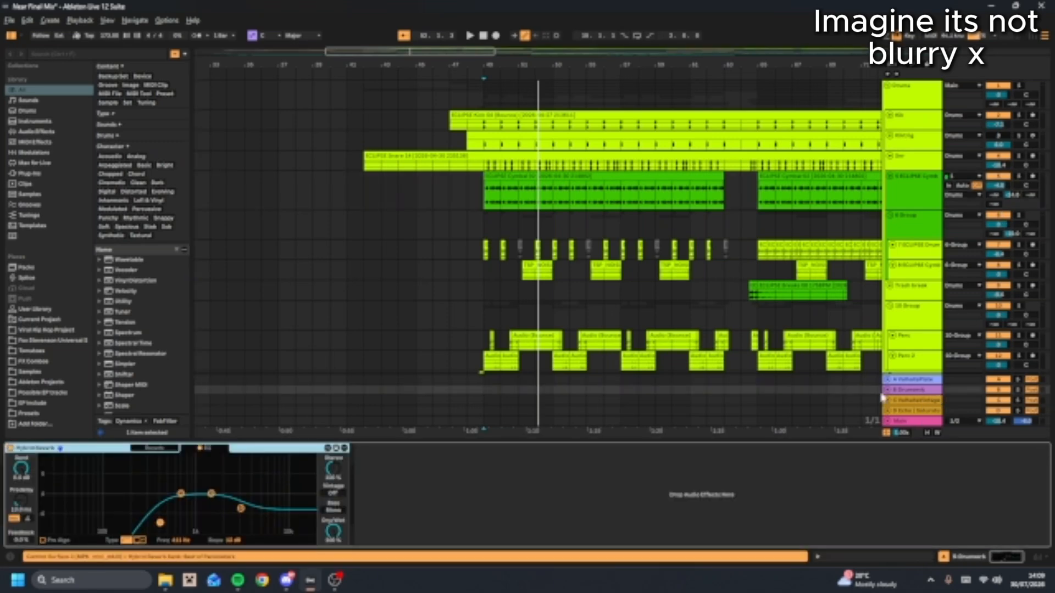
click(165, 448)
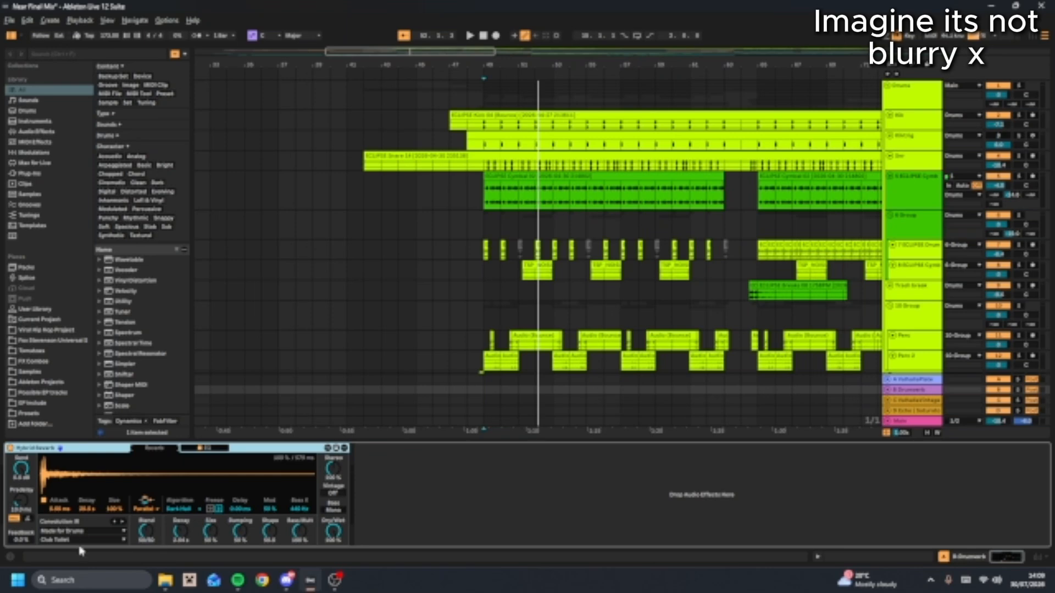
click(928, 434)
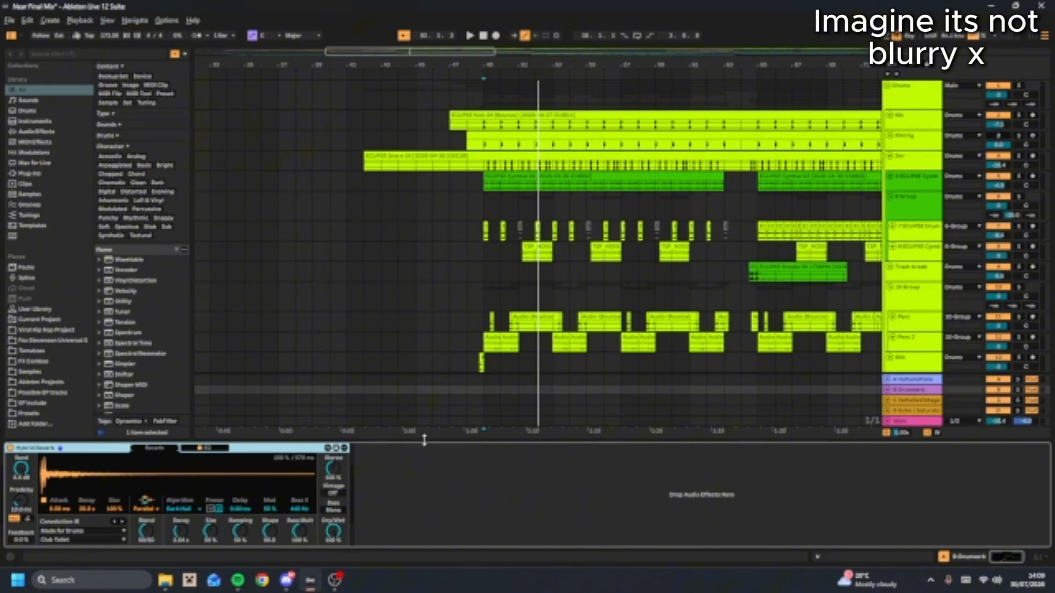
drag(424, 439, 419, 577)
View the effects chain of 6-Group and play the group in solo from bar 51
click(917, 193)
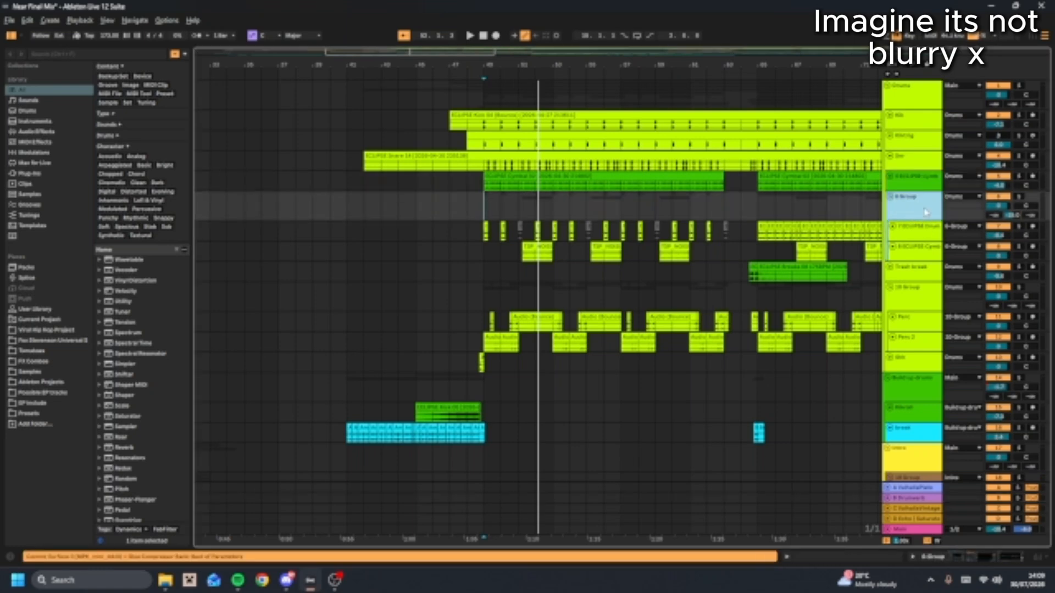
double_click(914, 211)
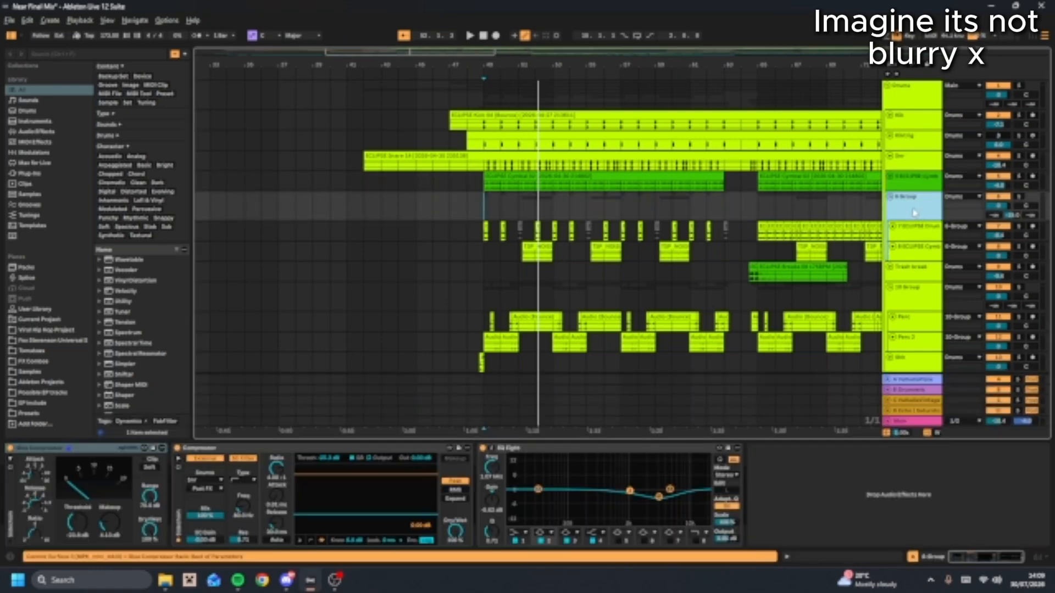
click(1019, 198)
click(519, 203)
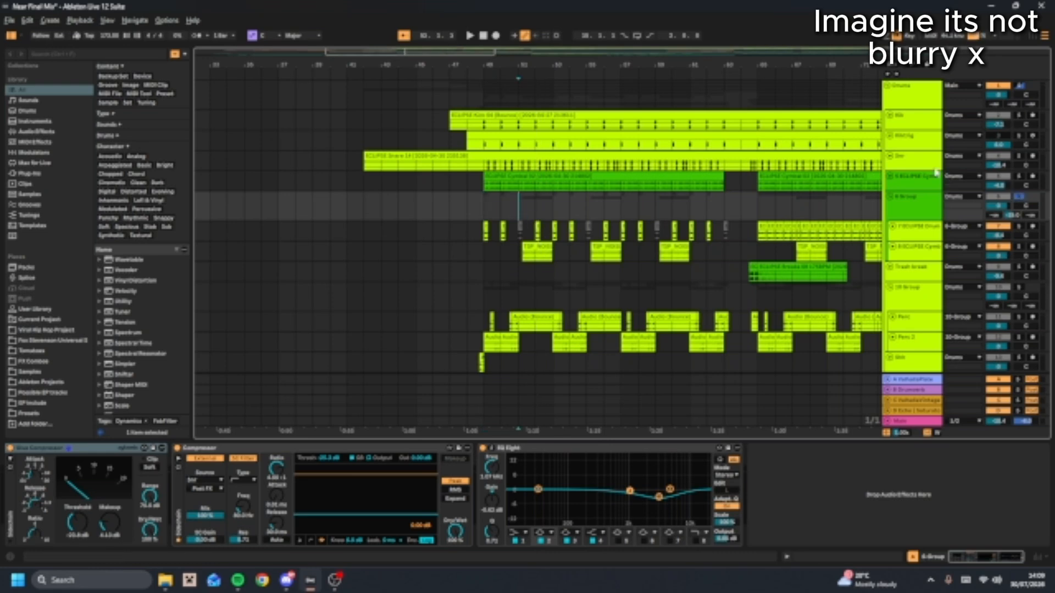
key(space)
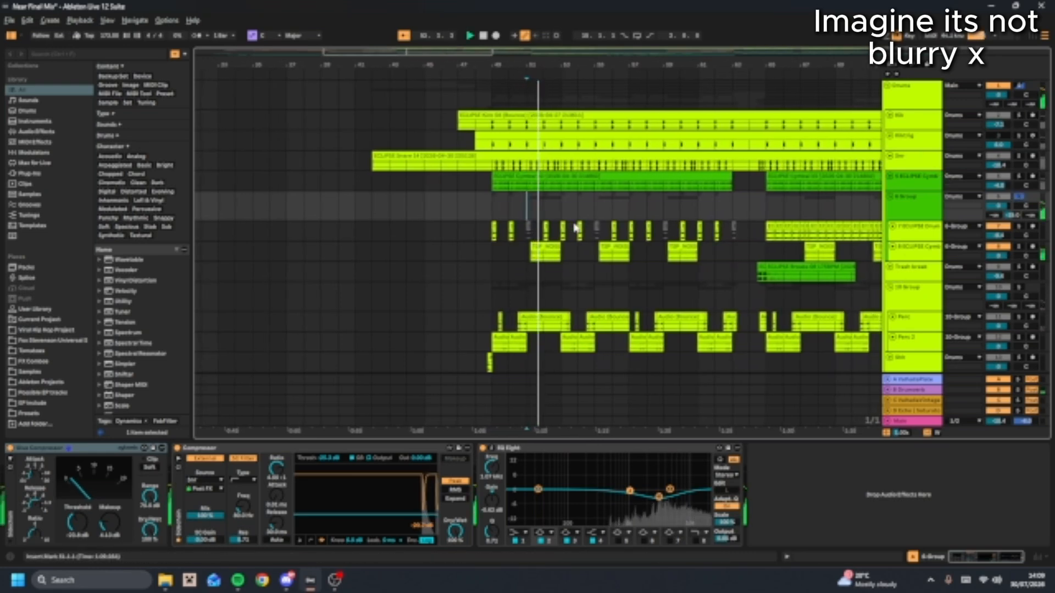
click(918, 213)
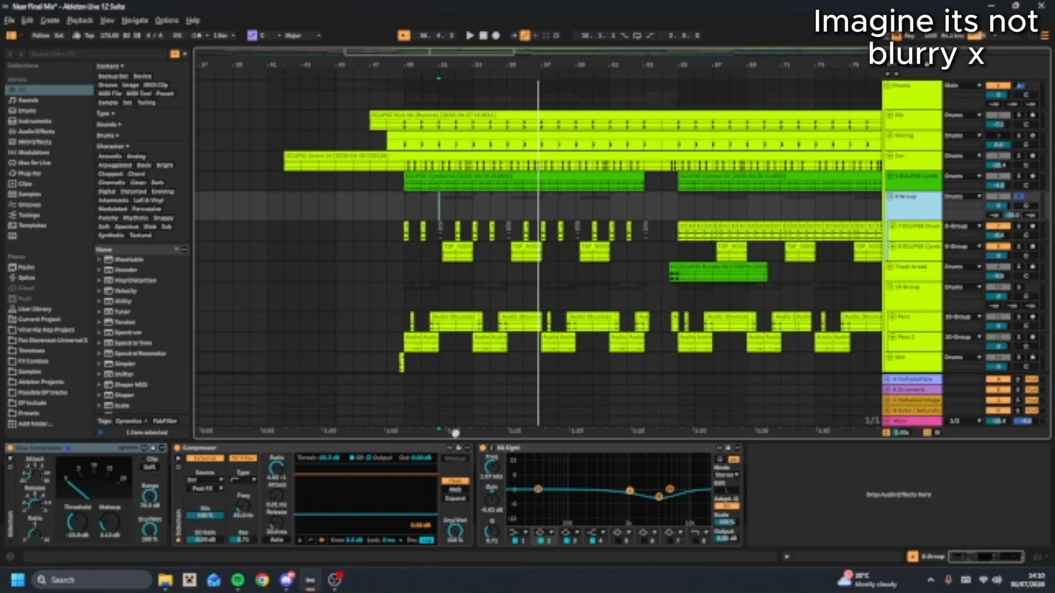
Inspect the effects chains of the ECLIPSE drum loop and cymbal tracks inside 6-Group
click(918, 240)
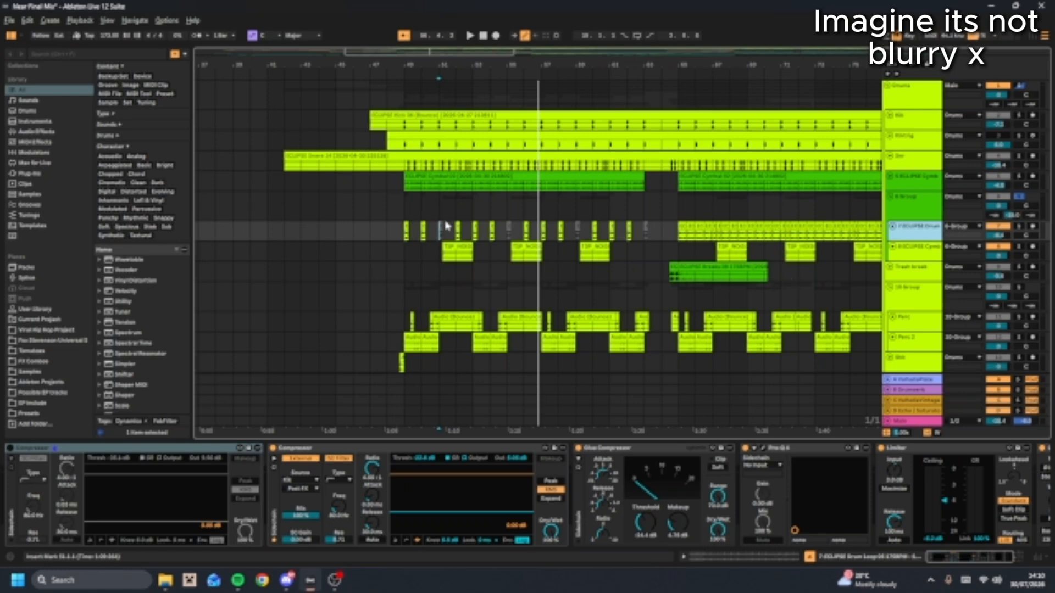
click(405, 206)
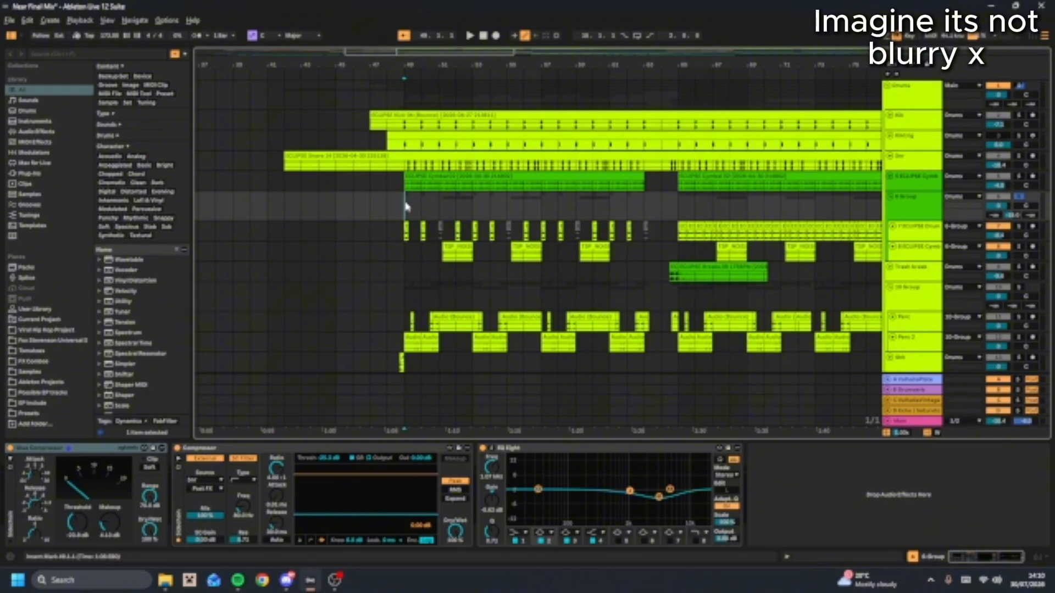
key(Down)
key(Down)
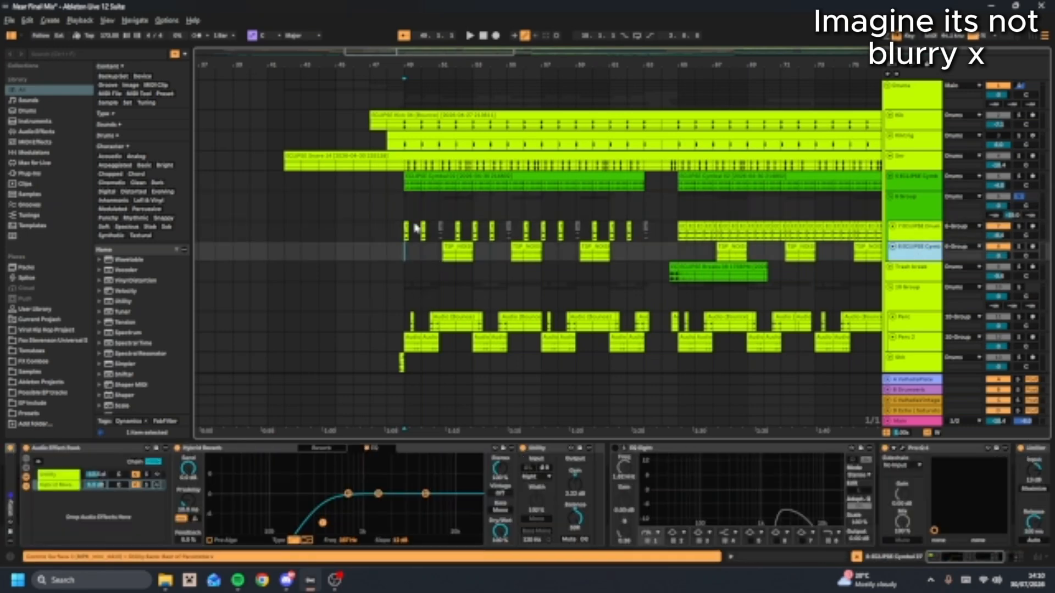
key(Up)
key(Up)
Examine the first cymbal loop clip in 6-Group by marking time ranges around it between bars 49 and 53
drag(404, 251, 473, 252)
ctrl+scroll(421, 235, up, 3)
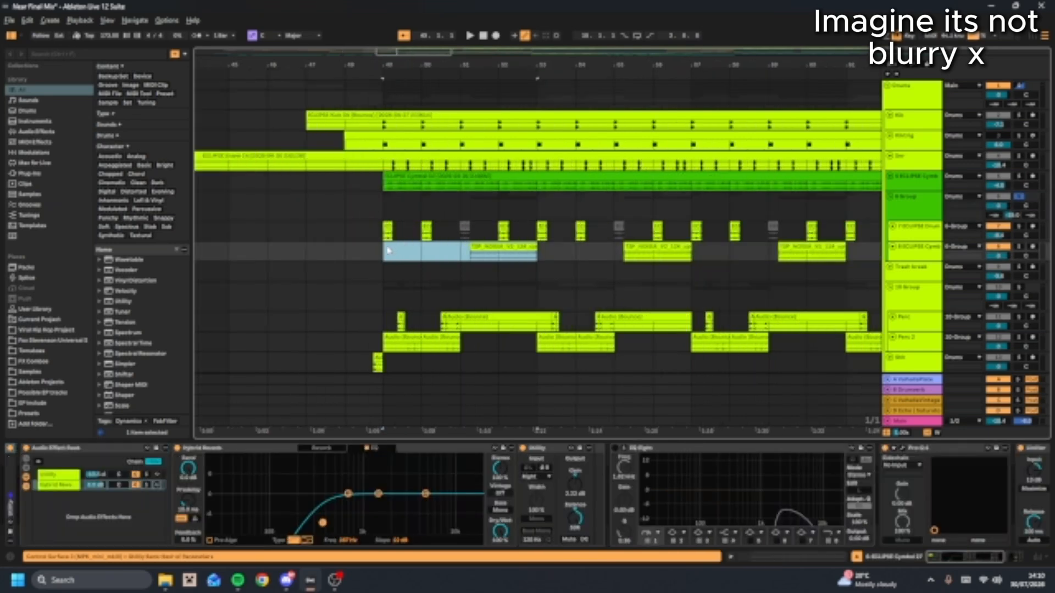
click(384, 255)
drag(385, 255, 540, 261)
click(527, 261)
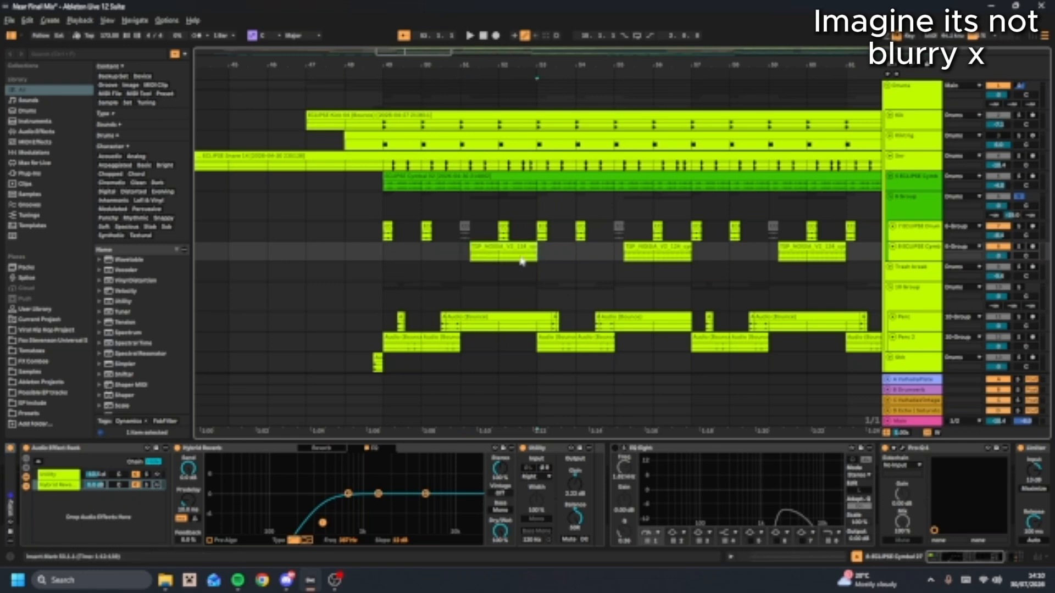
drag(455, 268, 537, 260)
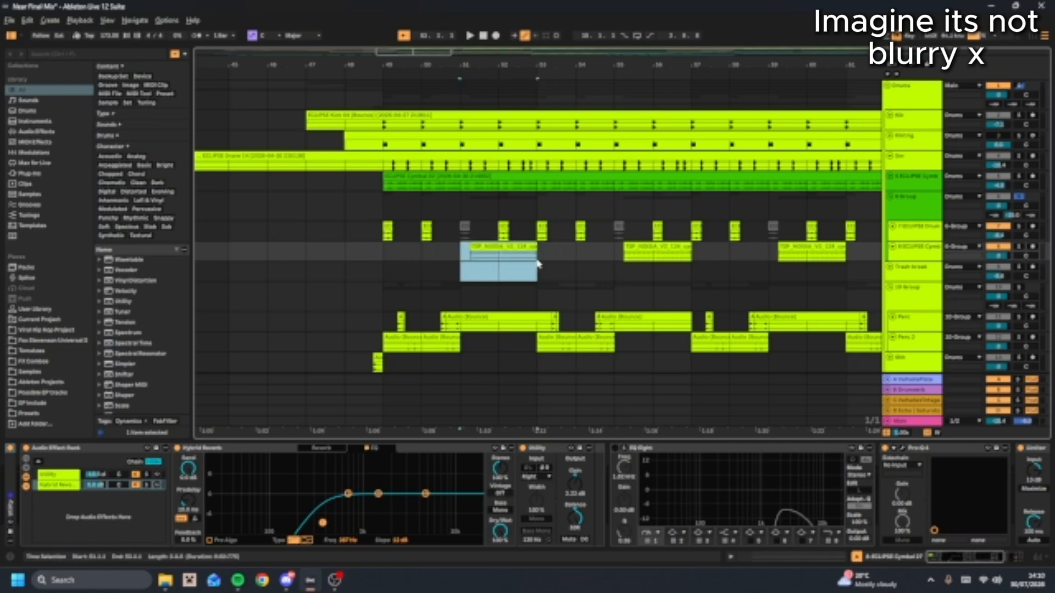
click(536, 260)
mouse_move(458, 256)
mouse_down()
mouse_move(540, 254)
mouse_move(448, 258)
mouse_up()
click(541, 258)
click(465, 256)
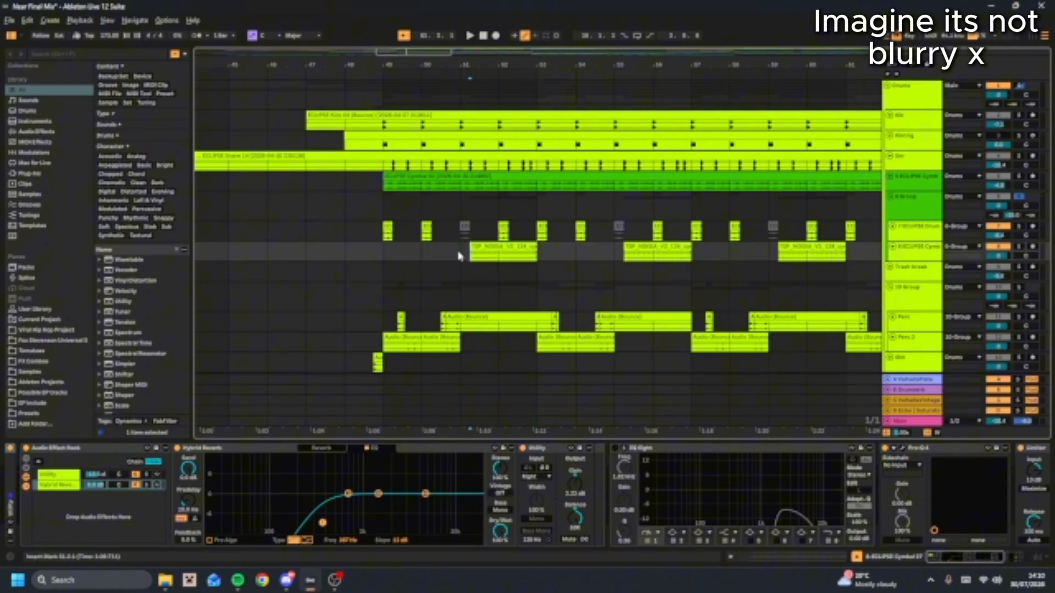
Solo the Trash break track and play it from its first clip
scroll(547, 296, down, 5)
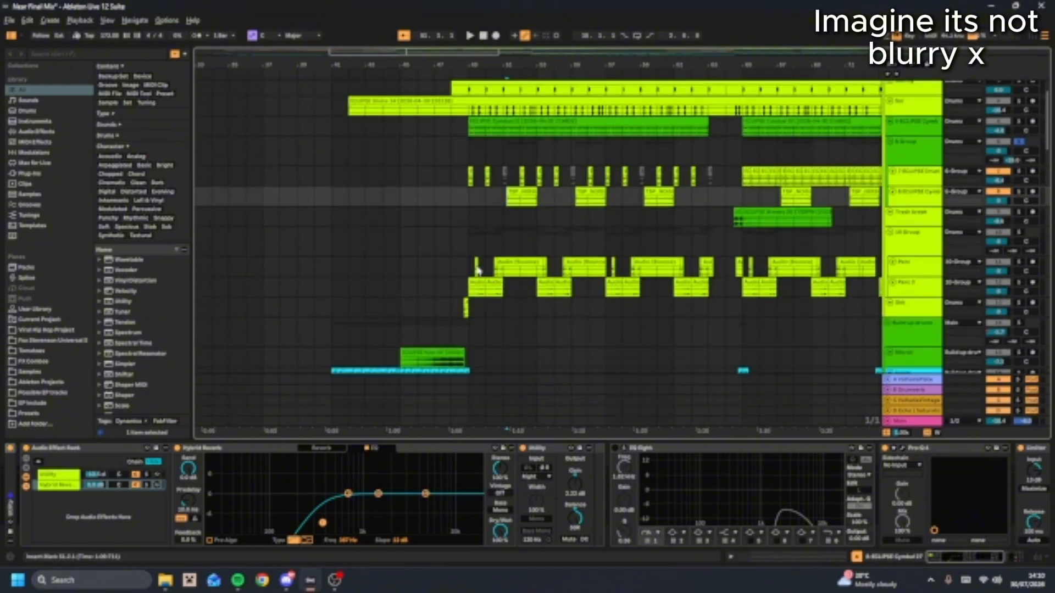
click(474, 259)
scroll(530, 262, up, 1)
click(734, 242)
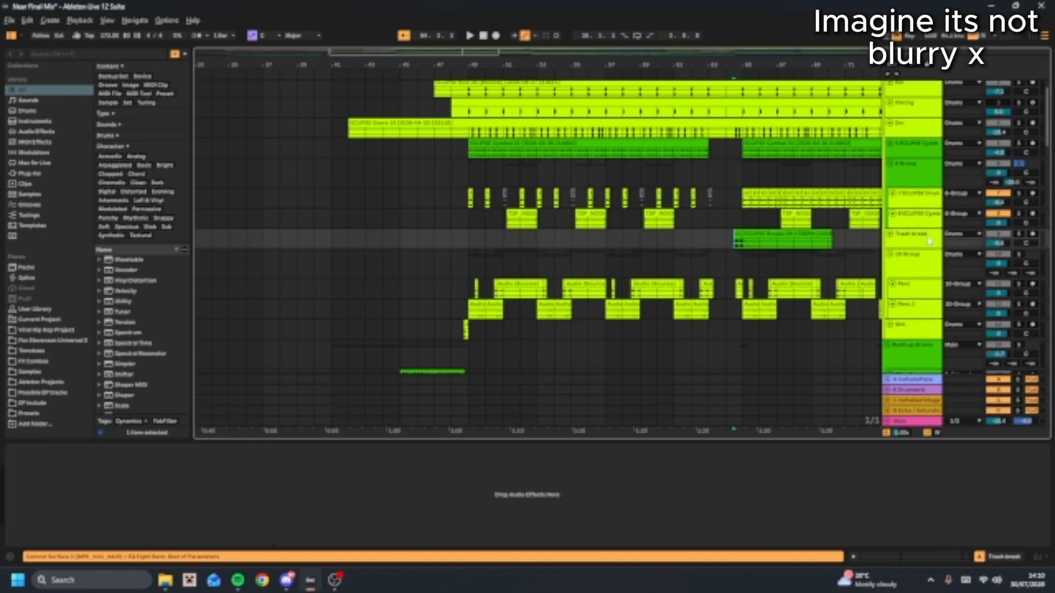
click(1019, 236)
key(space)
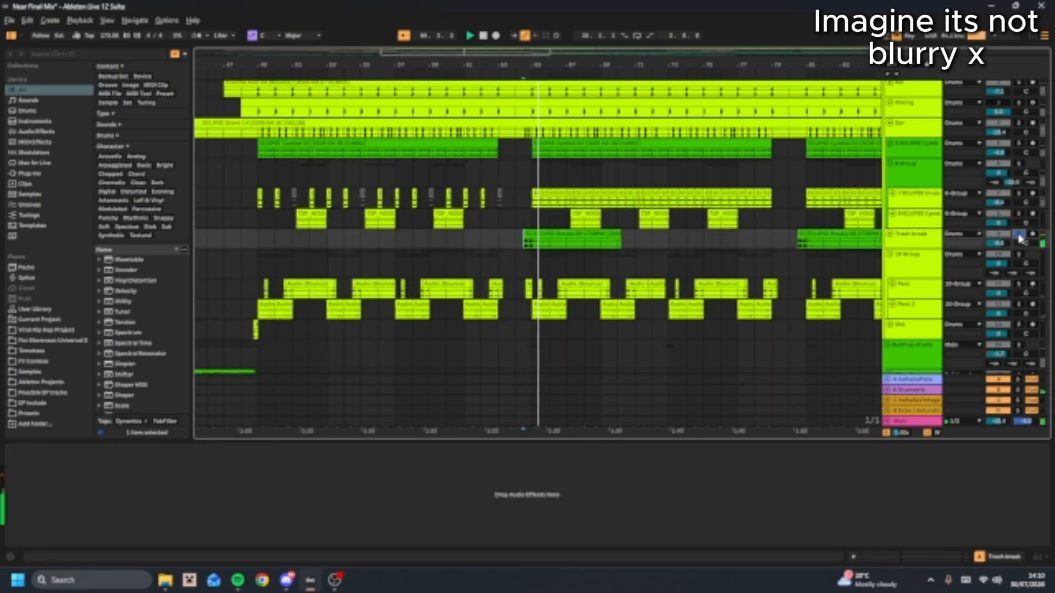
key(space)
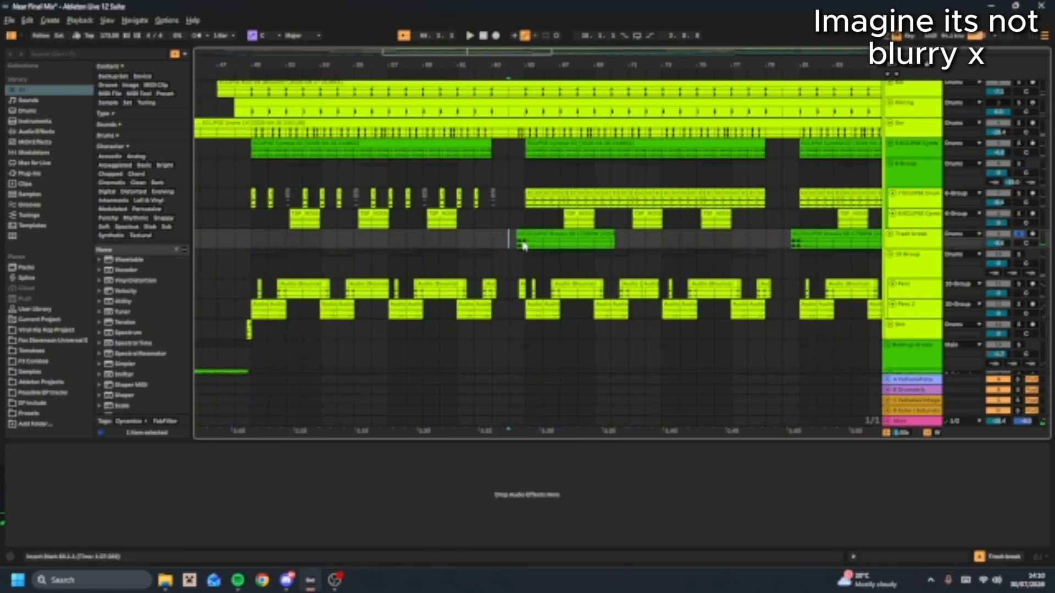
Look closely at the first Trash break clip and replay its opening in solo
scroll(526, 245, up, 3)
scroll(525, 245, down, 5)
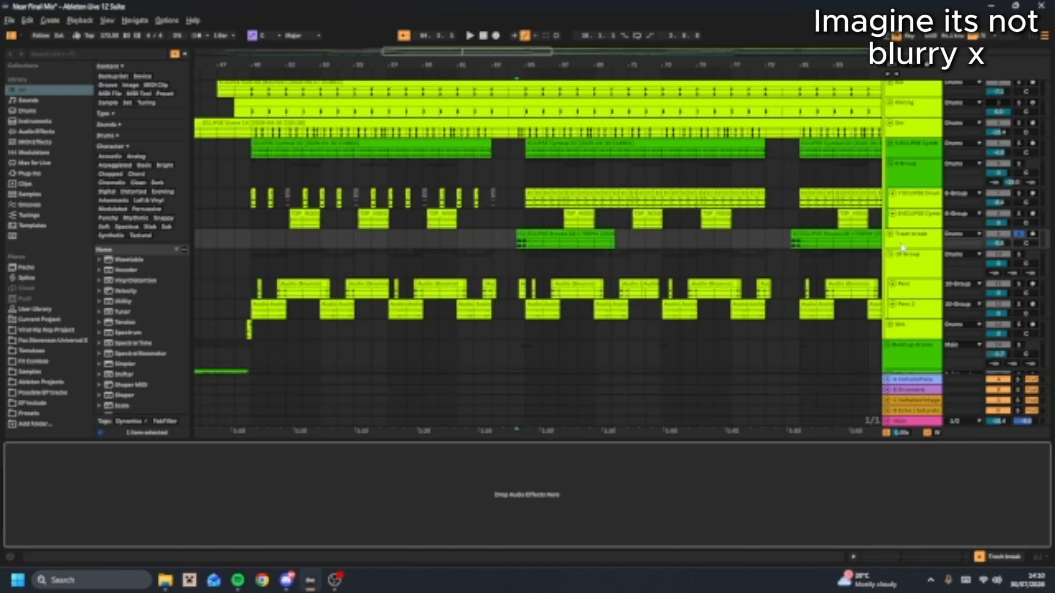
scroll(518, 241, up, 5)
scroll(517, 241, down, 3)
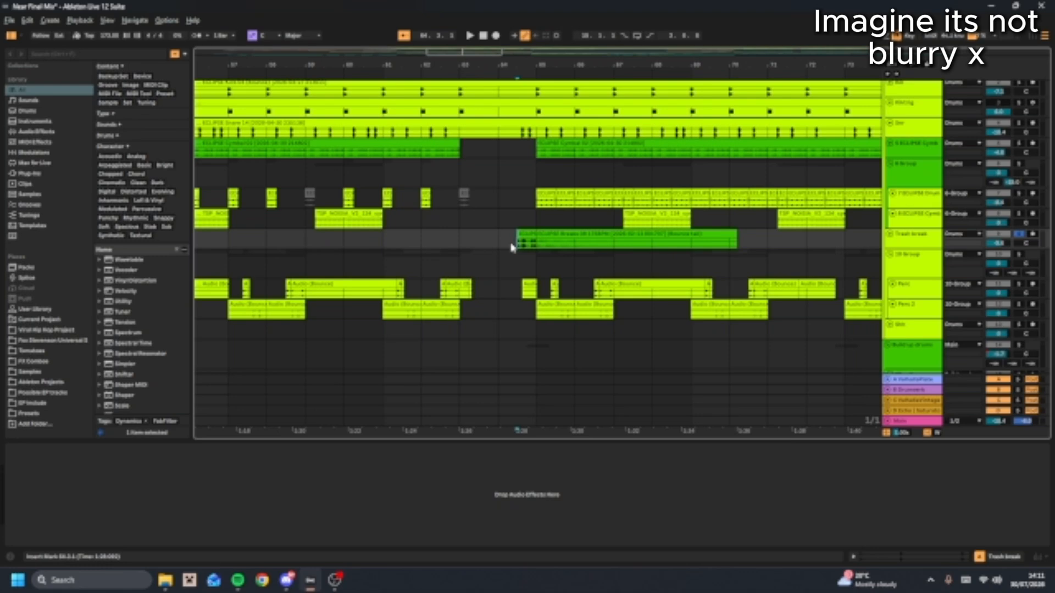
key(space)
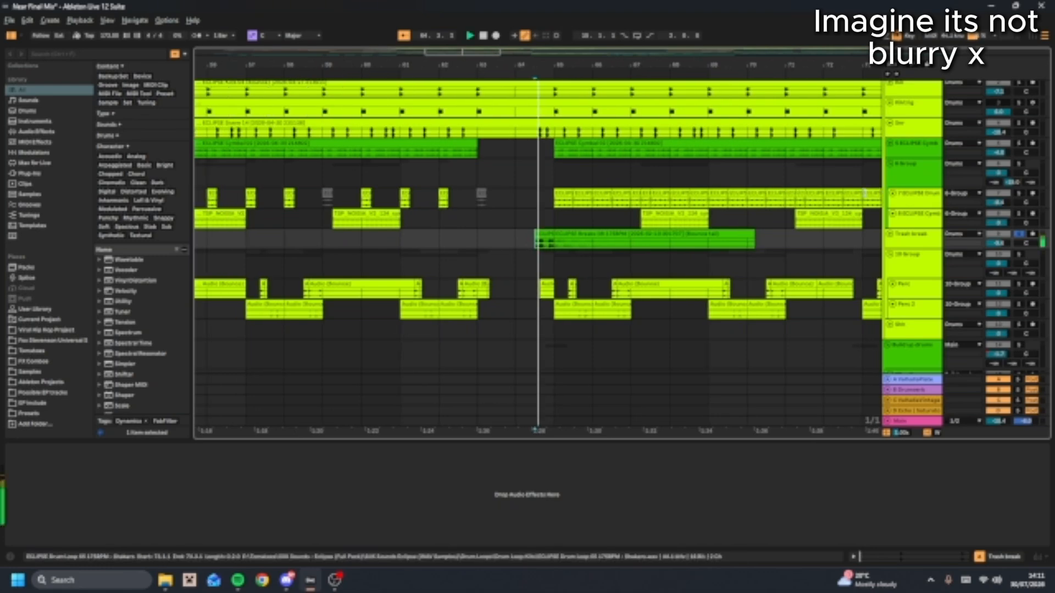
key(space)
Examine where the Trash break clips recur across the whole arrangement
scroll(510, 250, down, 10)
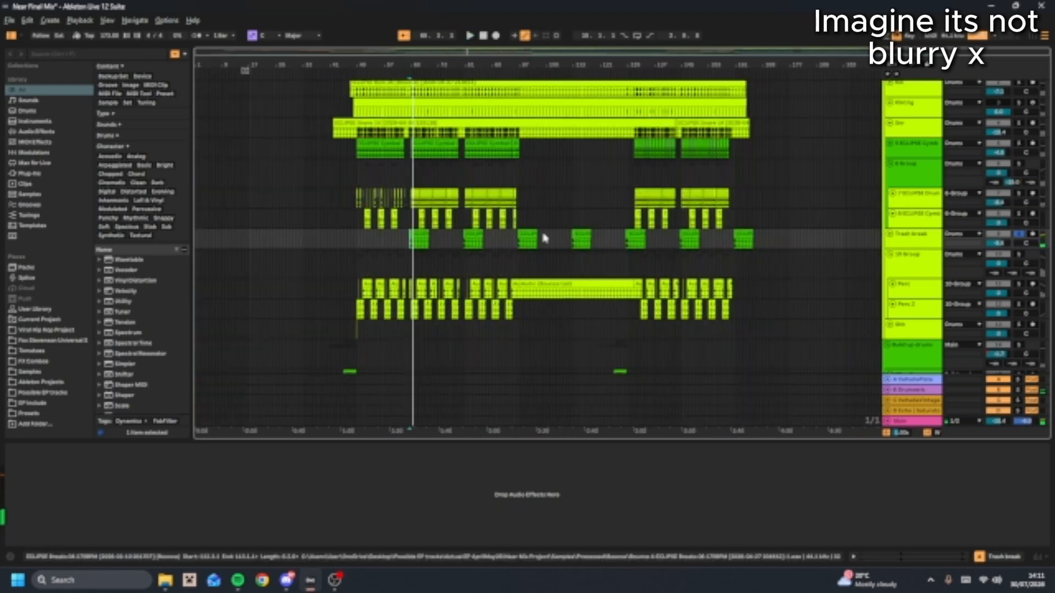
scroll(742, 245, up, 6)
scroll(759, 238, down, 6)
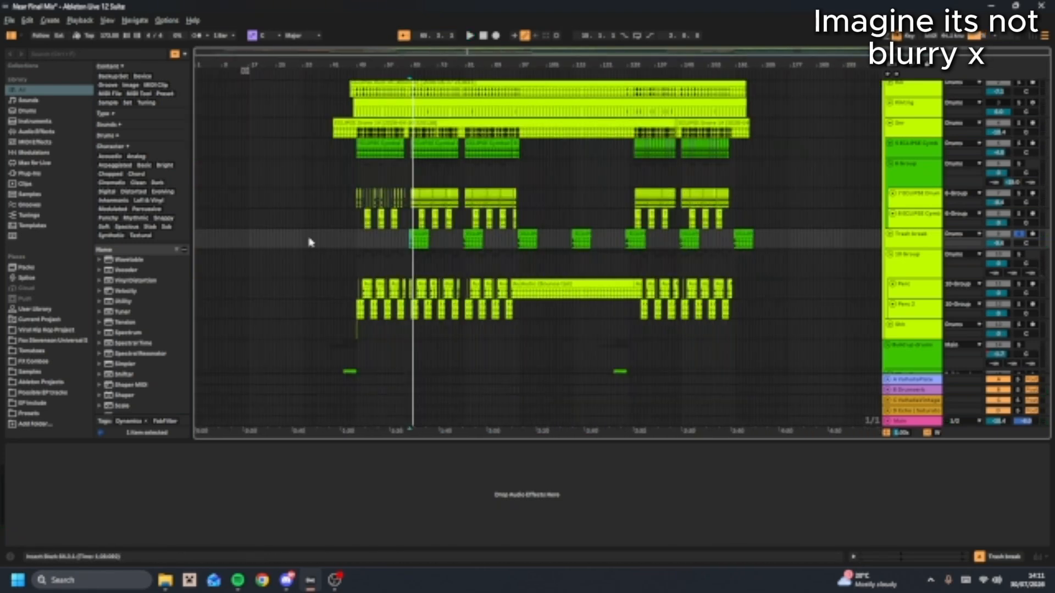
drag(392, 240, 633, 240)
click(696, 237)
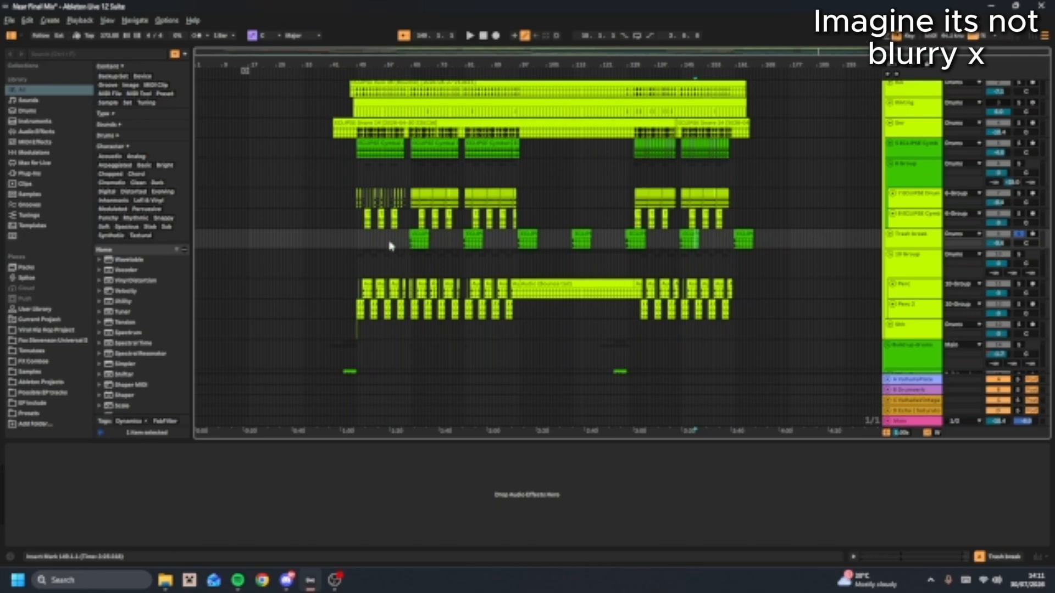
scroll(402, 244, up, 6)
scroll(355, 274, down, 6)
scroll(357, 278, up, 5)
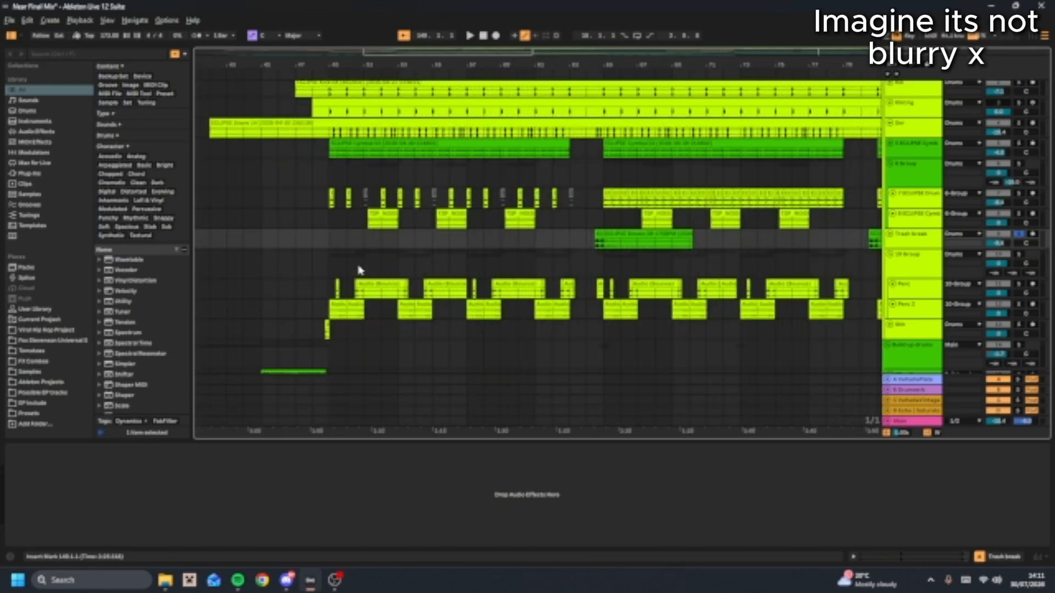
Solo the percussion group 10-Group and play it from bar 49
click(330, 285)
click(329, 284)
scroll(331, 281, down, 1)
scroll(333, 278, up, 6)
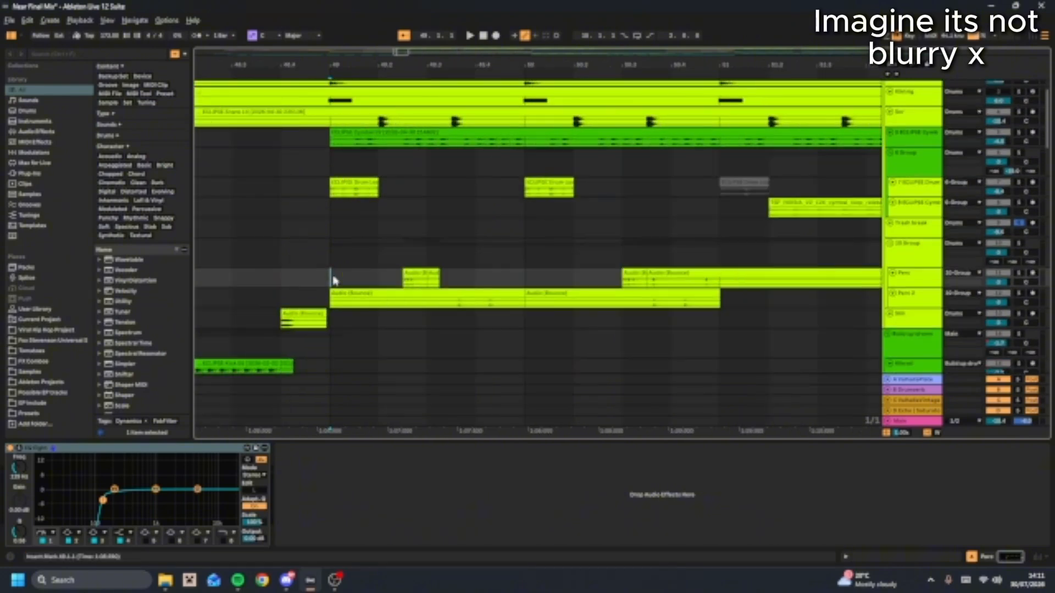
scroll(332, 279, down, 4)
click(1019, 247)
key(space)
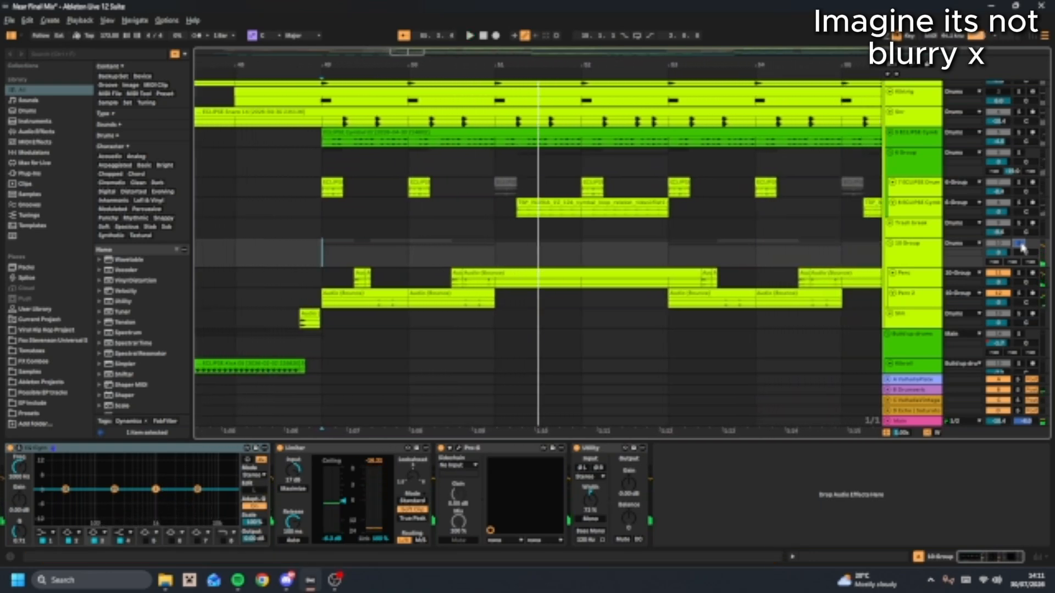
Audition the Perc and Perc 2 tracks individually in solo, and remove the solo
click(1035, 276)
click(1018, 273)
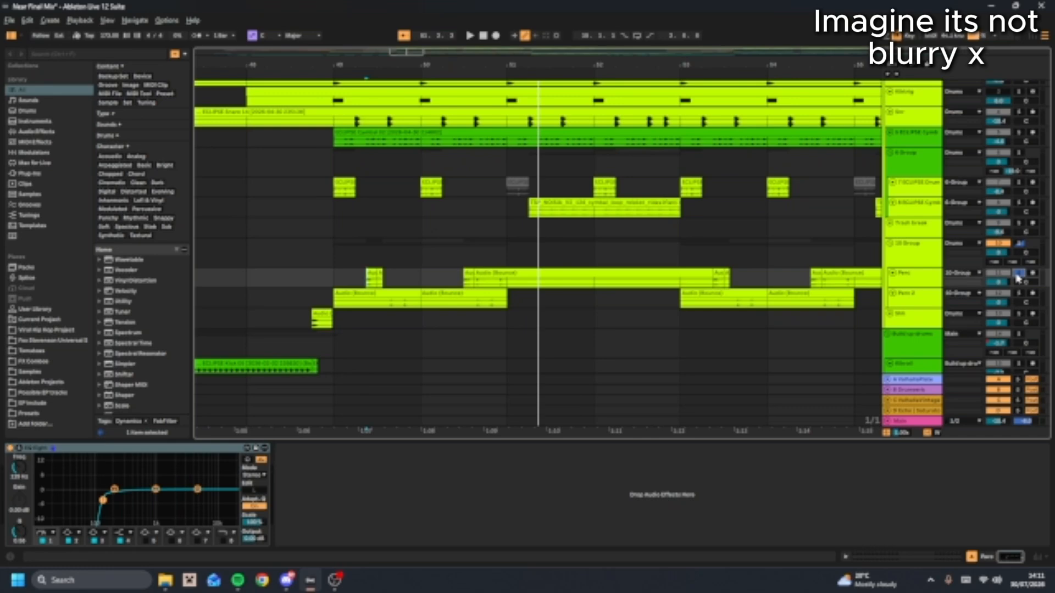
click(1021, 294)
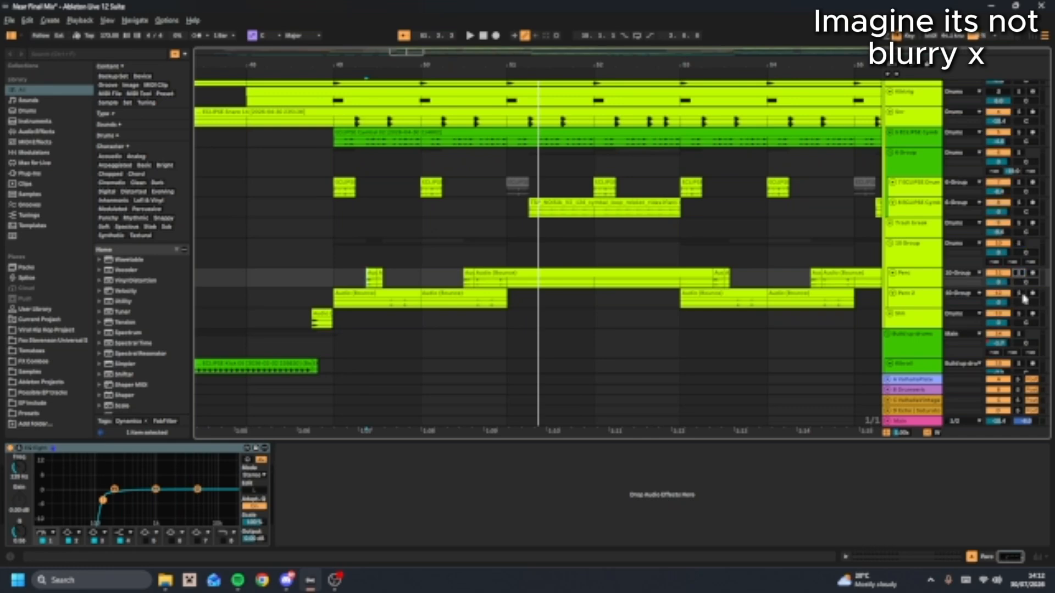
key(space)
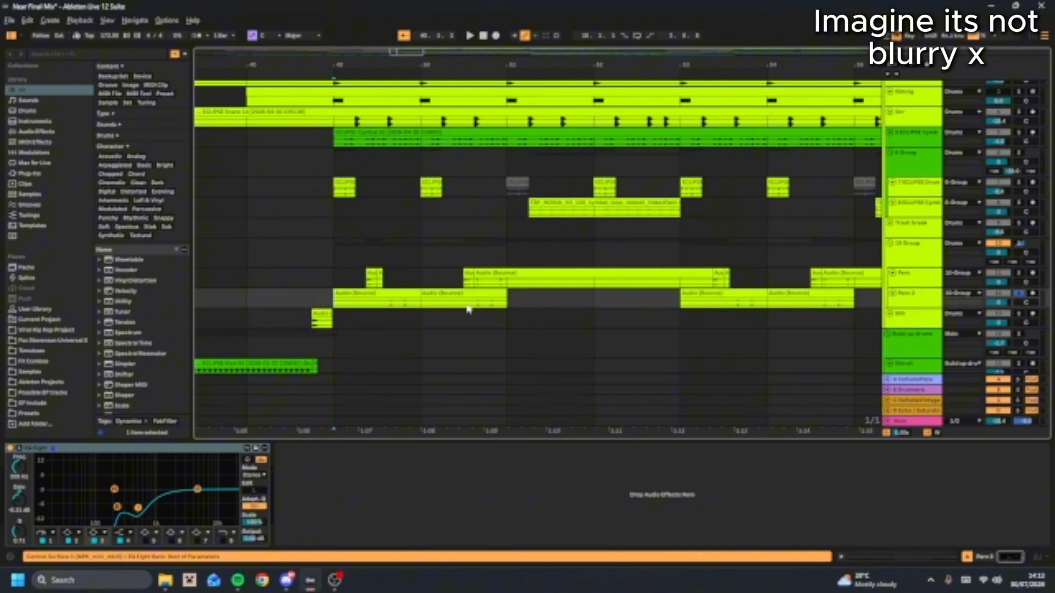
key(space)
click(1021, 294)
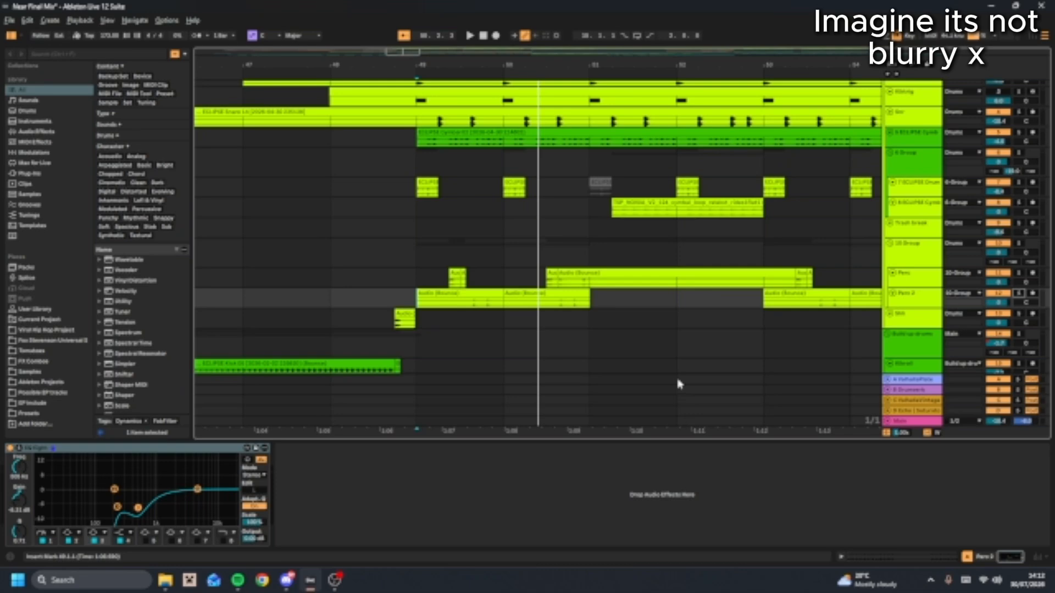
Replay 10-Group in solo from bar 49 while viewing its effects chain, and remove the solo
click(417, 277)
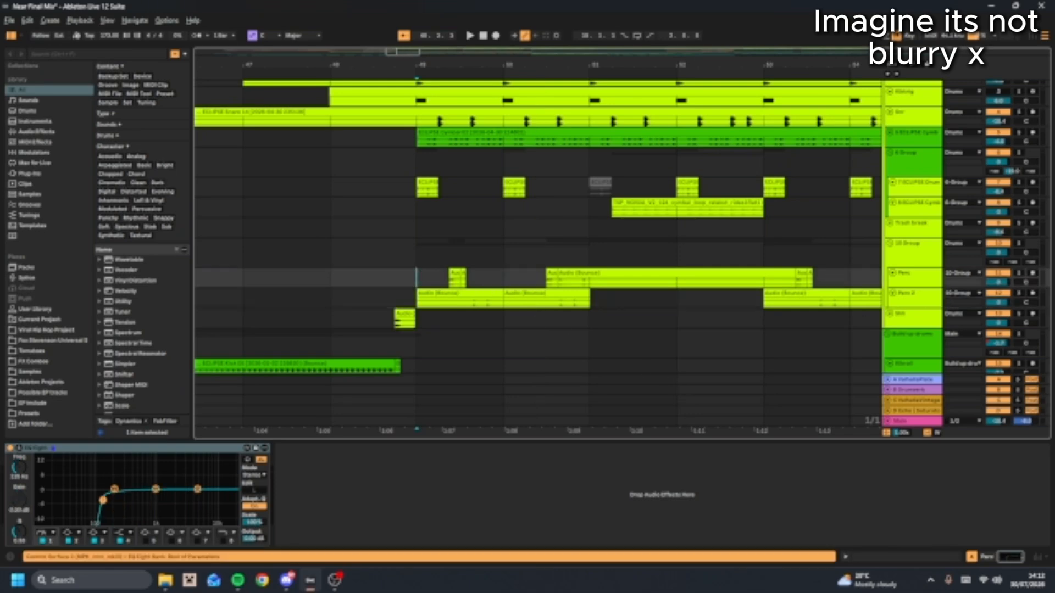
click(1021, 245)
key(space)
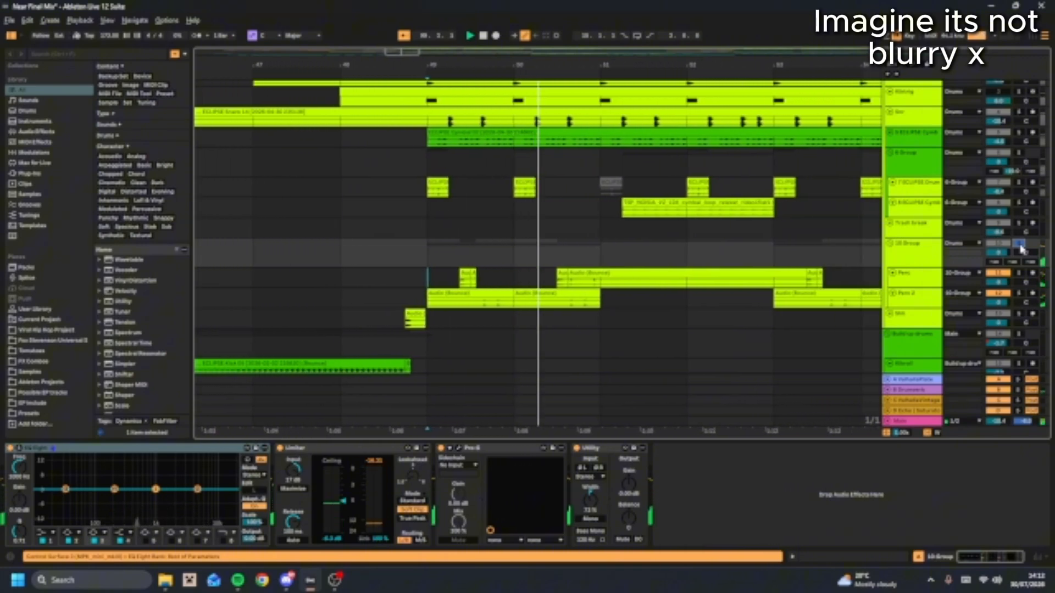
key(space)
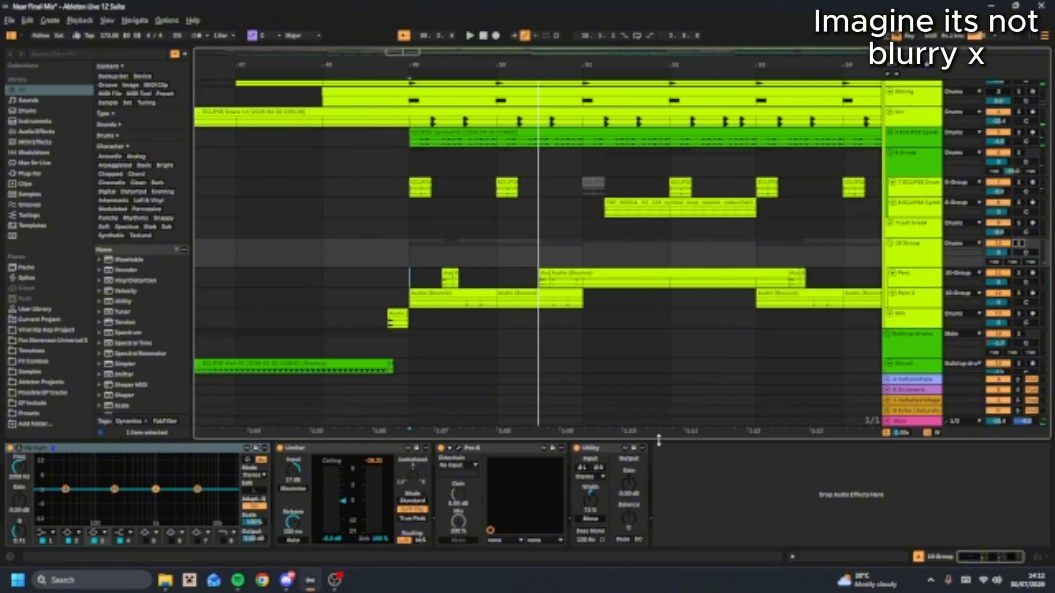
Hide the device chain view and bring the Build up drums group's tracks into view
key(ctrl+alt+l)
click(413, 282)
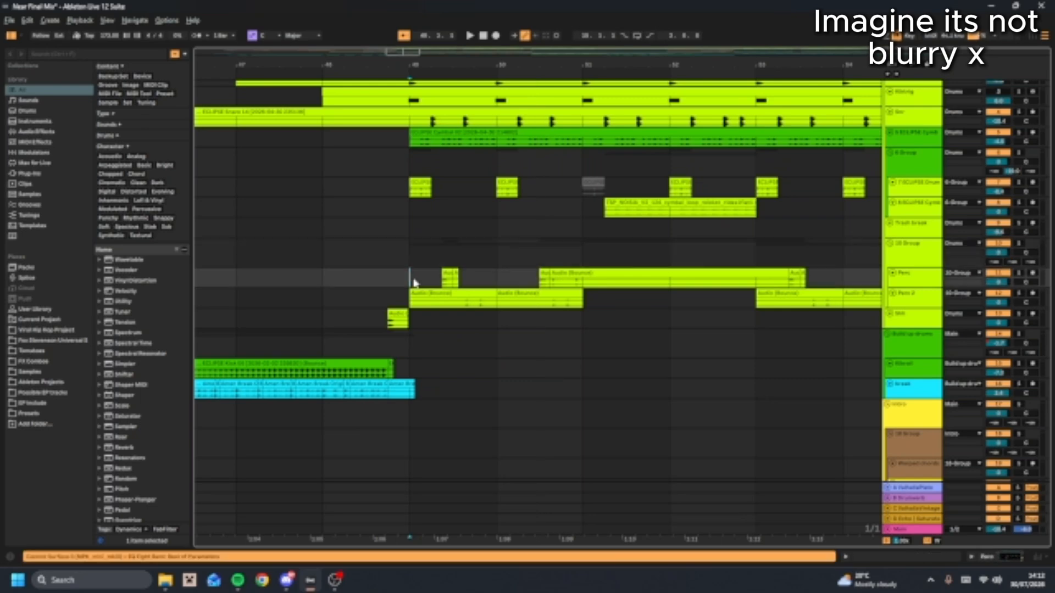
scroll(451, 281, down, 5)
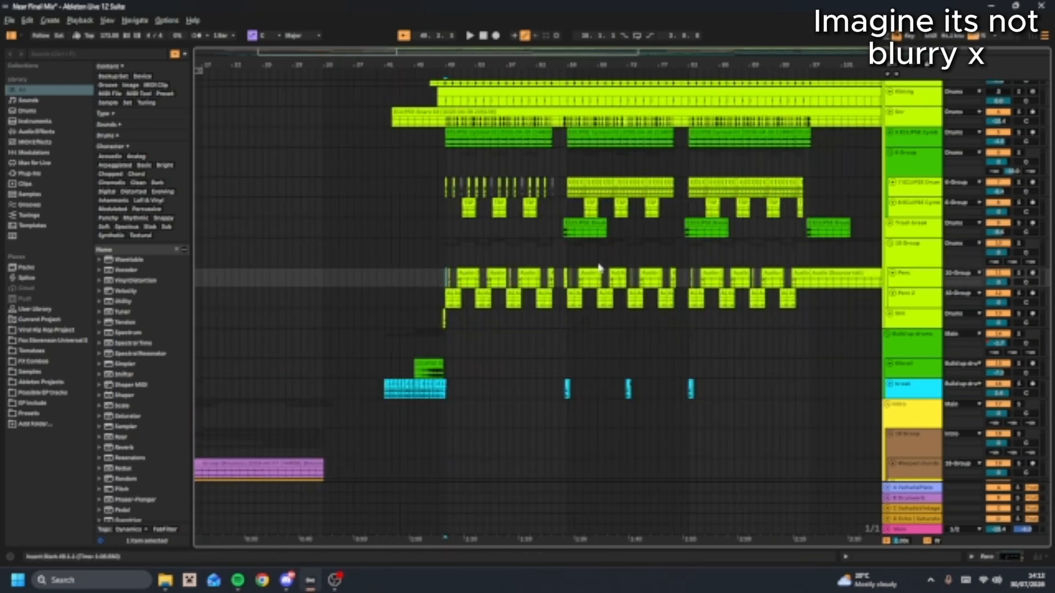
scroll(599, 333, down, 5)
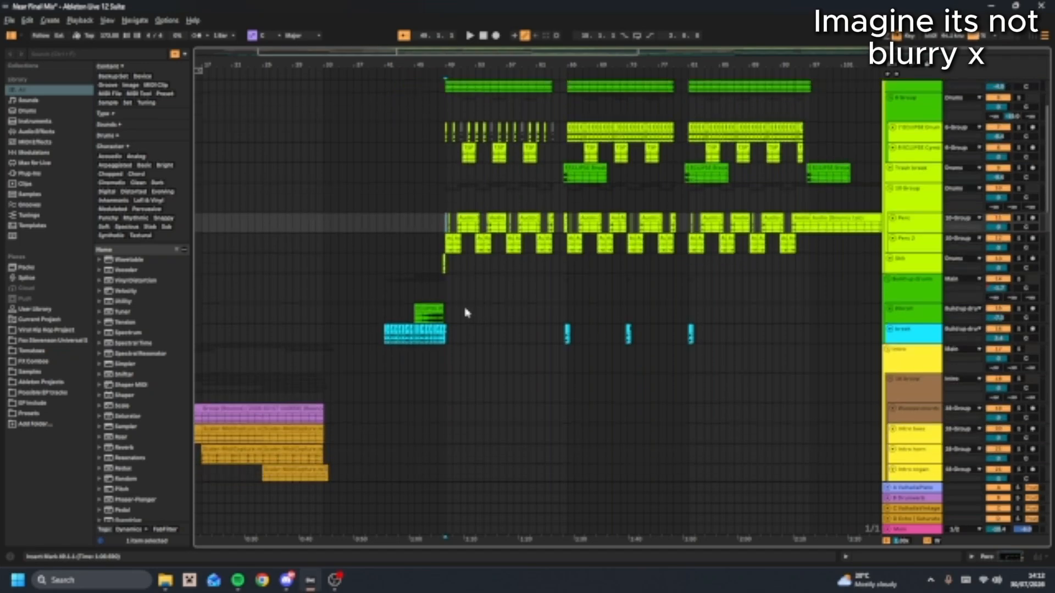
Examine the build-up drum clips around bars 121 to 129 and select the kick roll and break tracks in turn
scroll(532, 306, down, 4)
scroll(619, 307, up, 4)
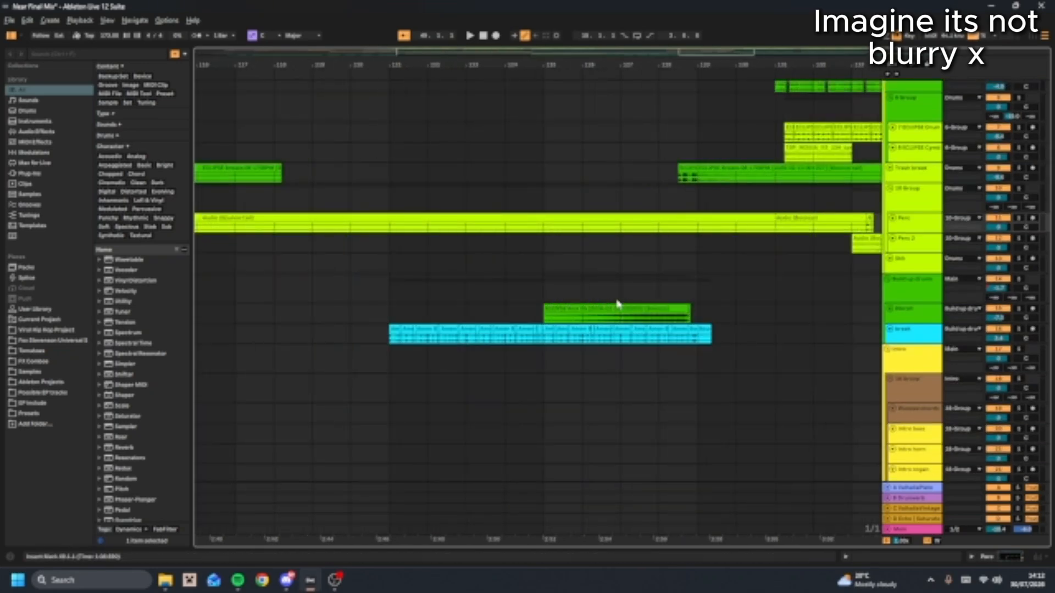
scroll(617, 302, down, 3)
scroll(617, 302, up, 8)
click(911, 315)
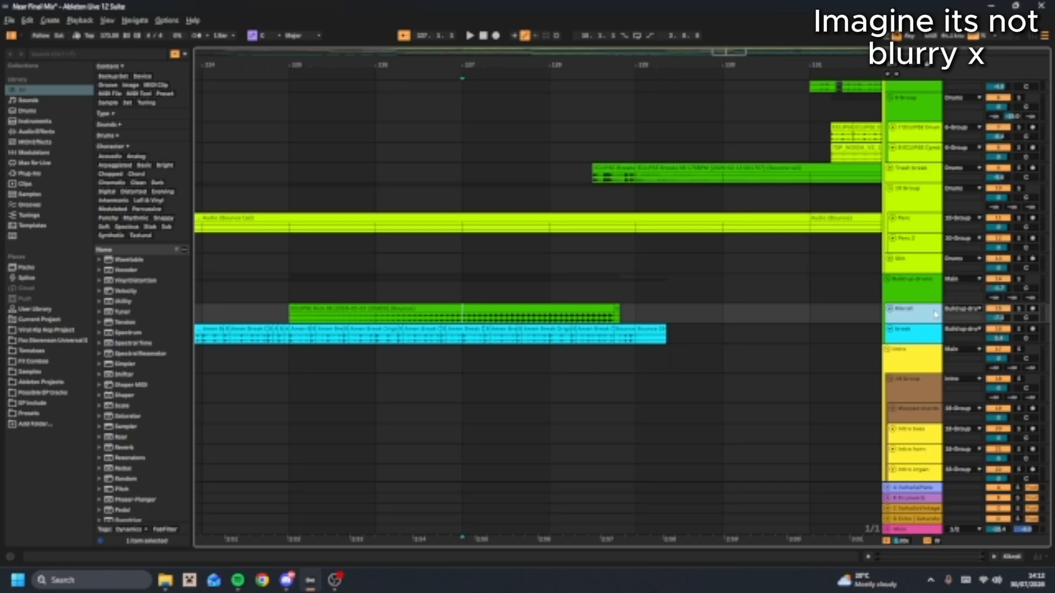
click(916, 328)
scroll(796, 316, down, 5)
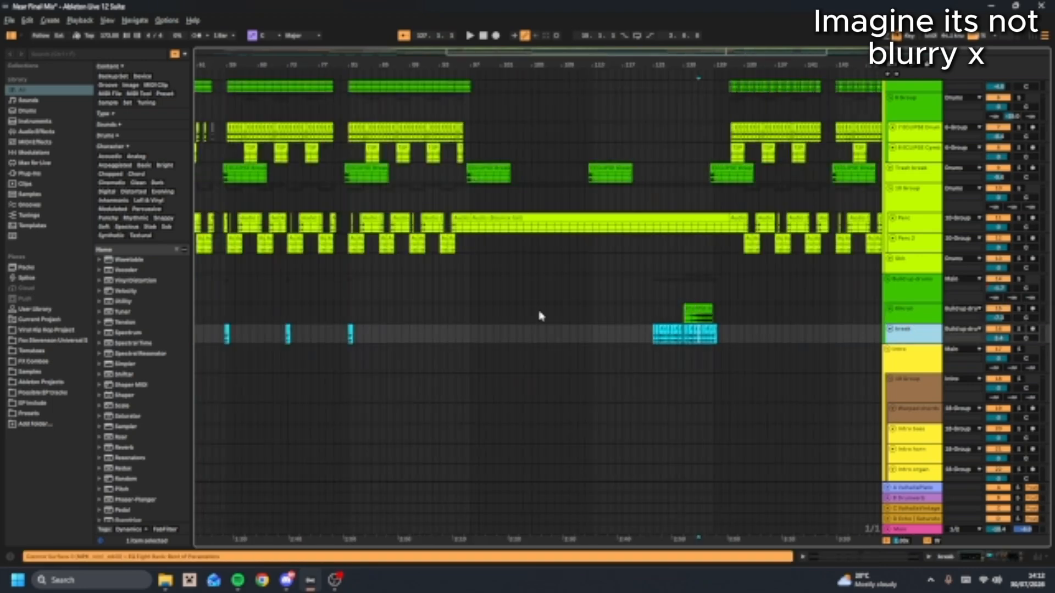
Solo the Build up drums group and play it from bar 127
click(700, 300)
scroll(716, 303, up, 3)
key(space)
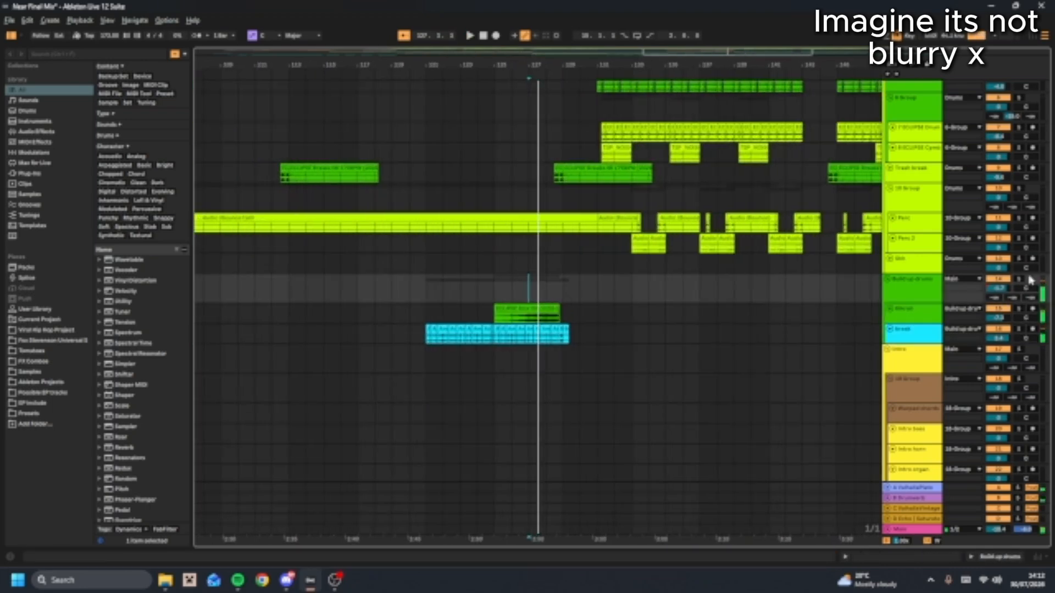
click(1018, 280)
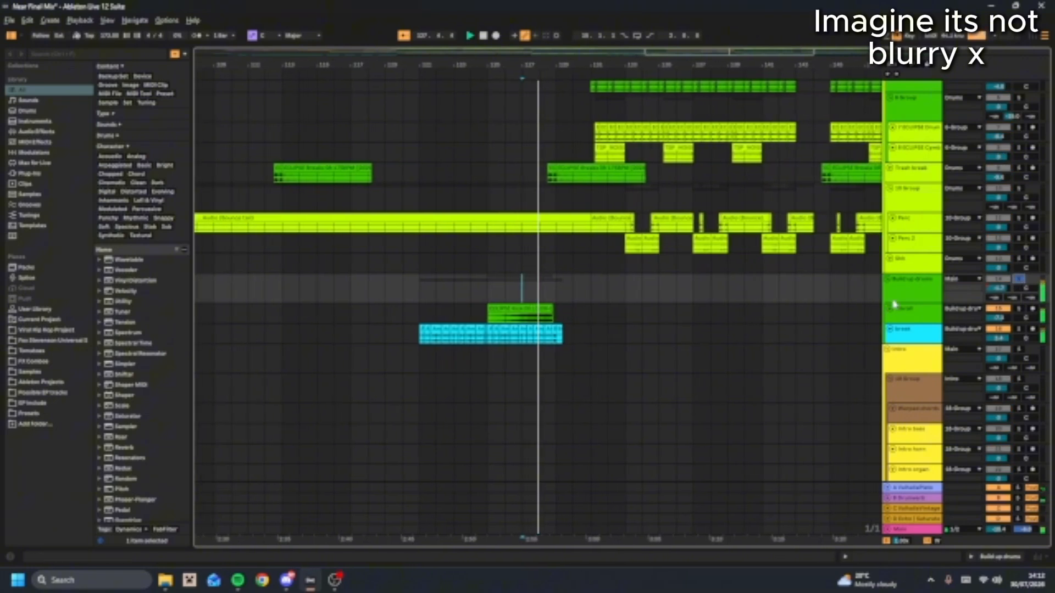
click(1018, 279)
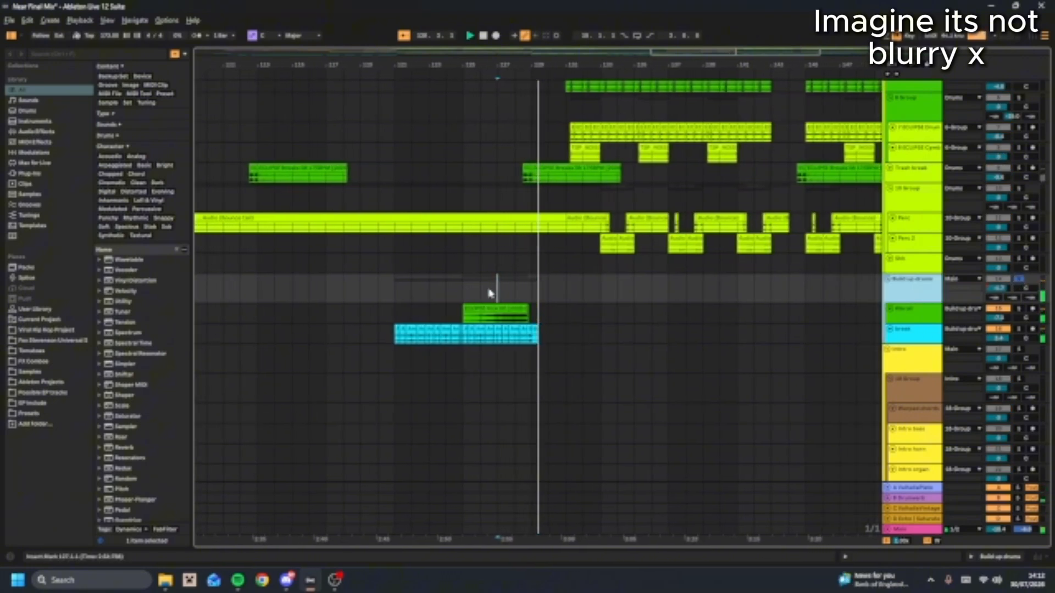
click(491, 293)
key(space)
Show the kick roll track's device chain and play the track in solo from bar 127
scroll(491, 293, up, 3)
double_click(928, 321)
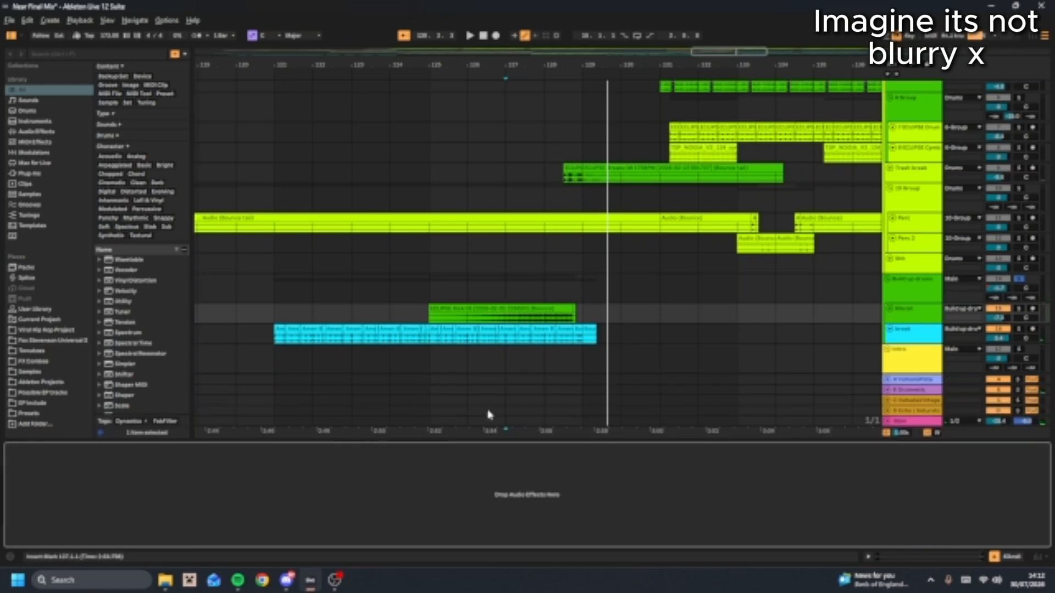
scroll(538, 295, down, 1)
key(space)
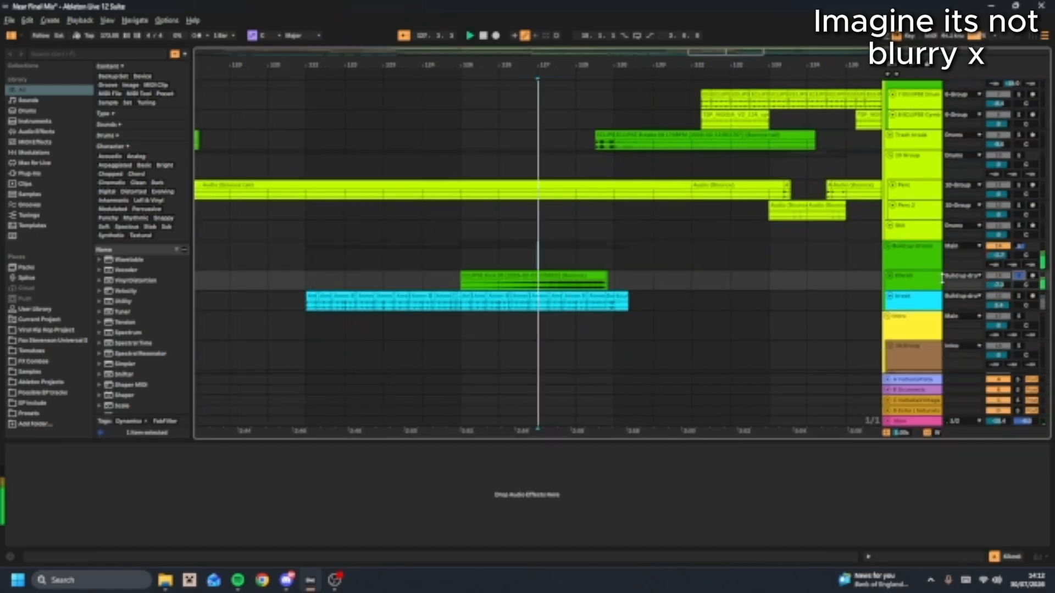
click(919, 286)
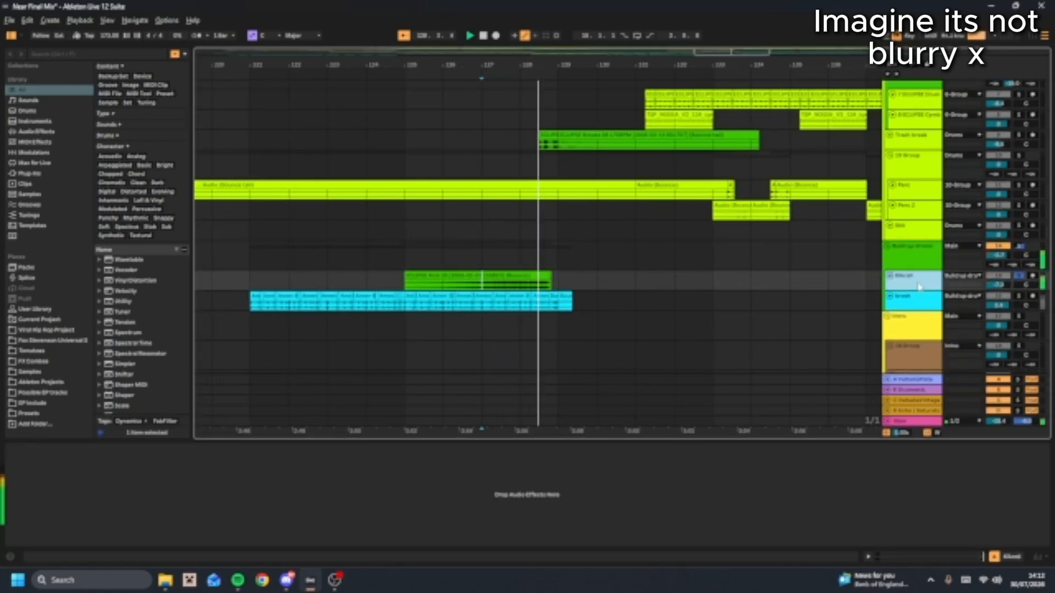
key(space)
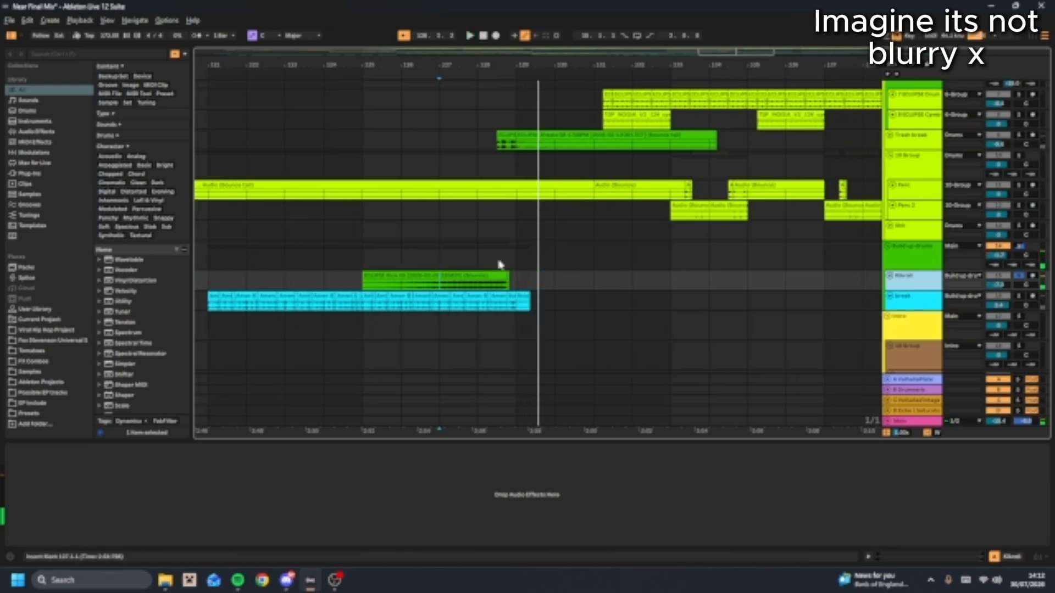
click(921, 257)
click(910, 286)
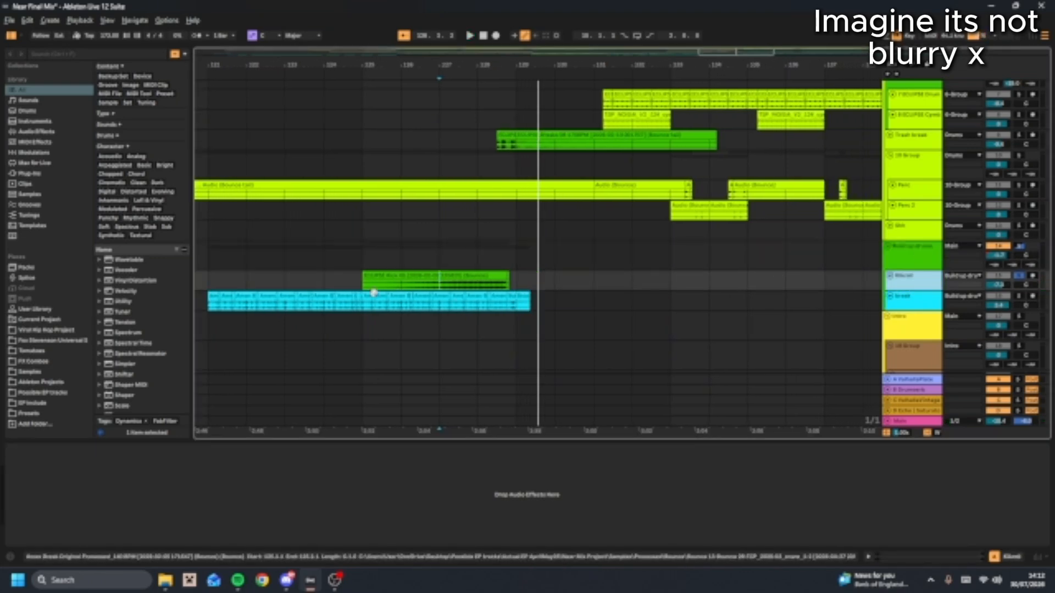
click(454, 282)
click(932, 283)
Play the break track in solo from bar 125 while viewing its EQ Eight, Audio Effect Rack and Delay chain
click(932, 300)
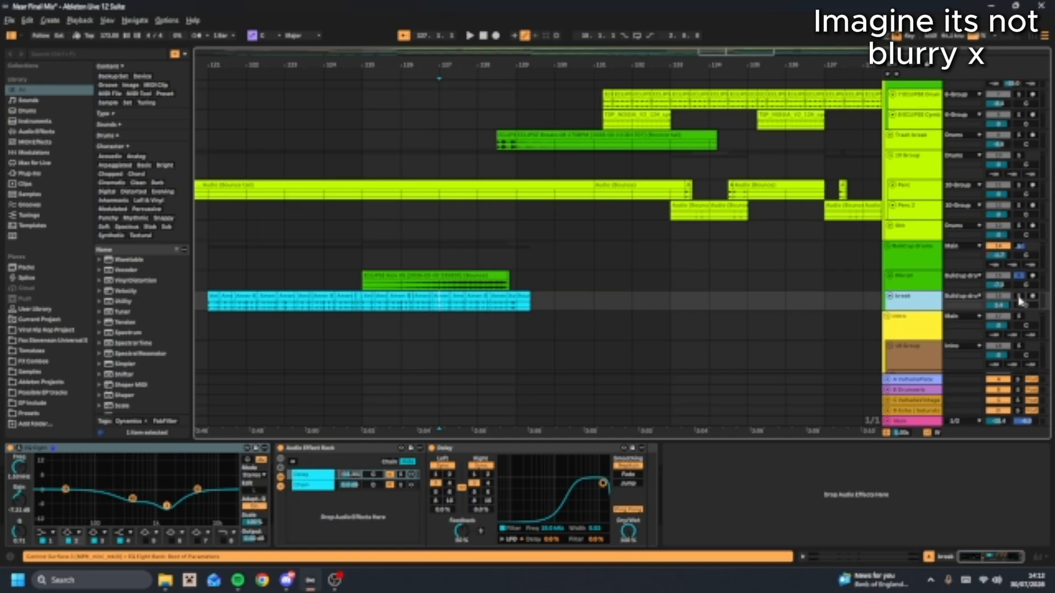
click(1020, 297)
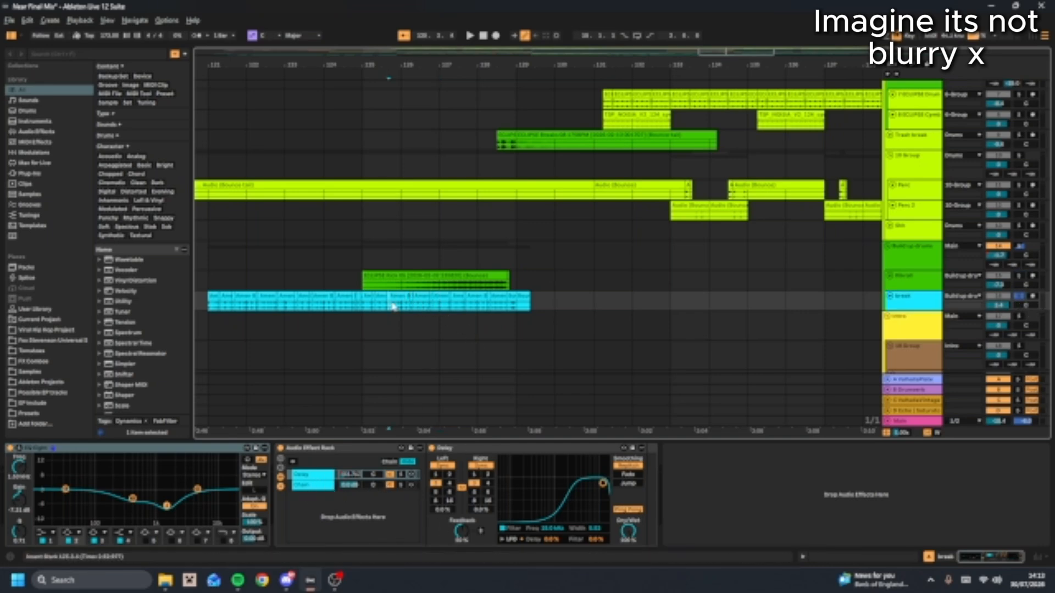
key(space)
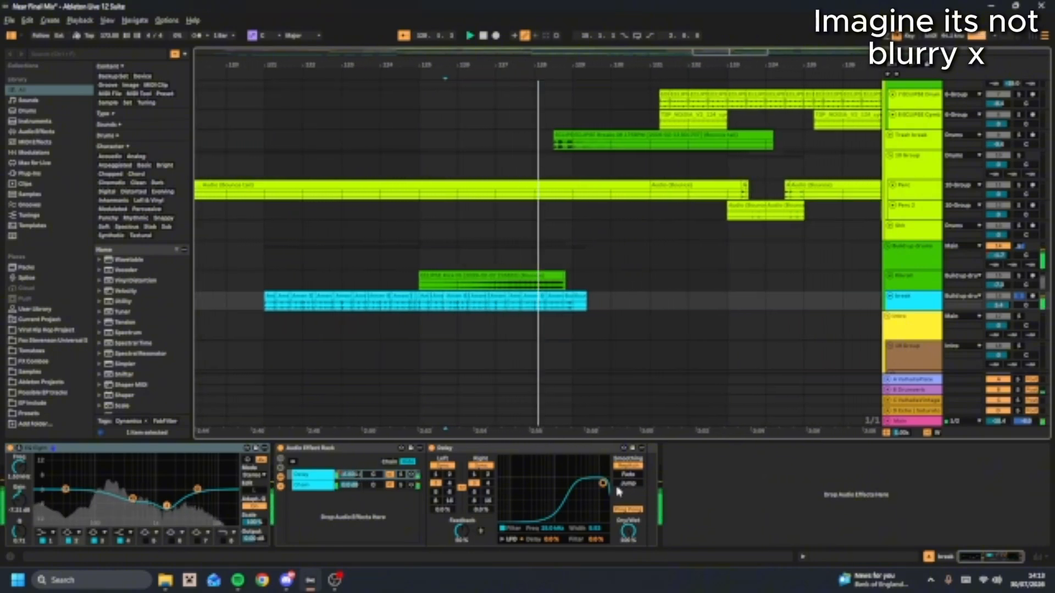
key(space)
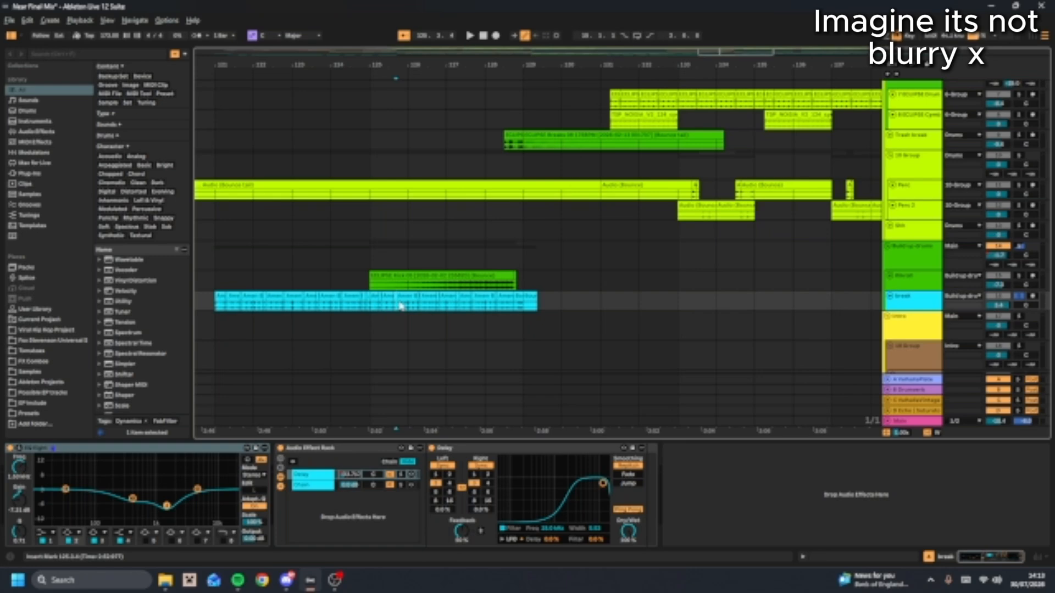
scroll(398, 306, down, 6)
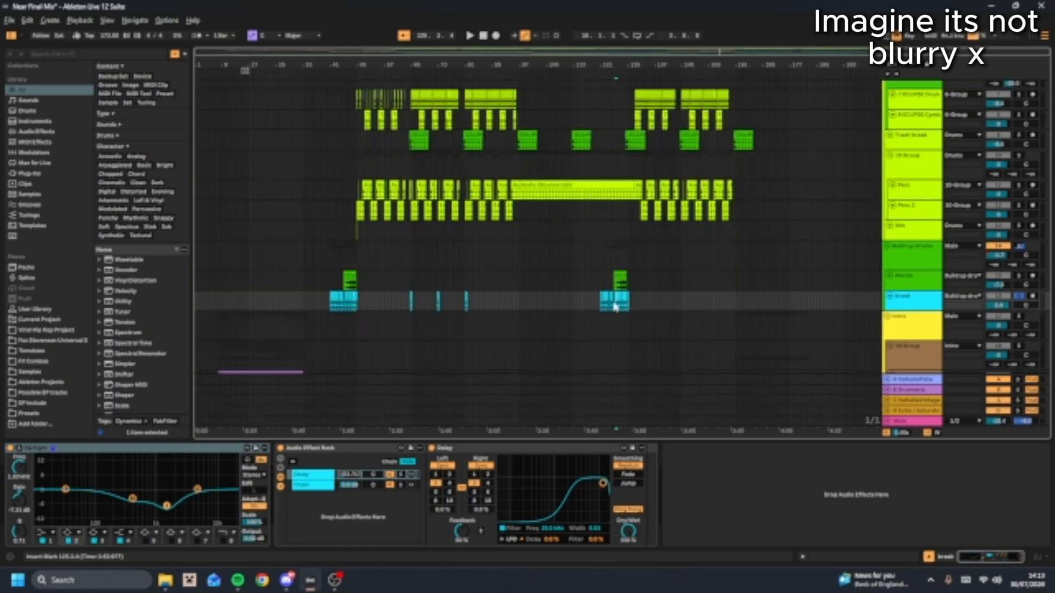
scroll(615, 307, up, 5)
click(591, 308)
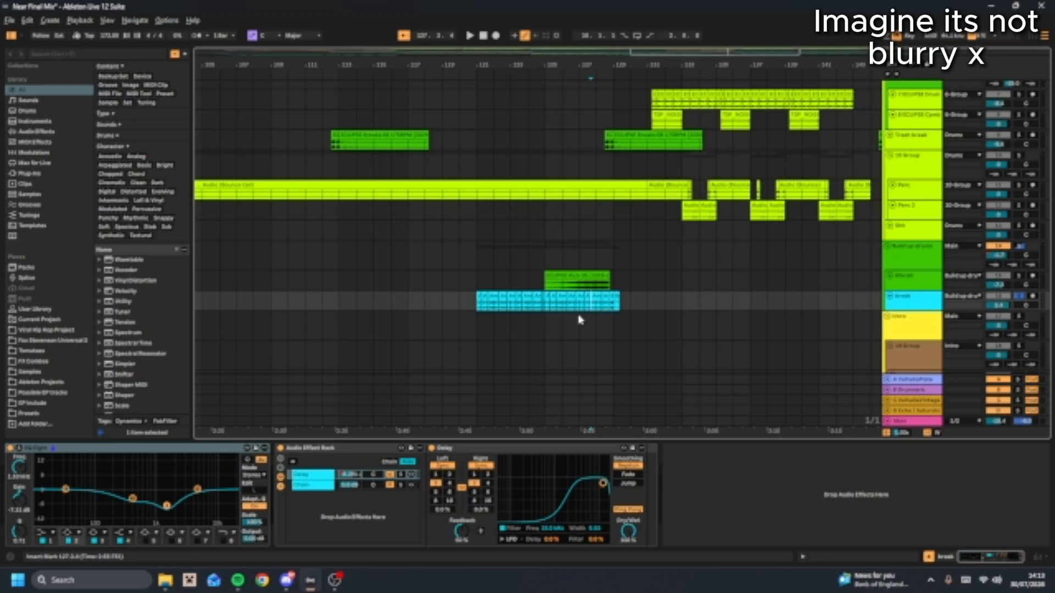
click(590, 308)
Hide the device chain view and look through the Intro and build-up melodic tracks down to the Drop group
scroll(504, 266, down, 5)
scroll(504, 268, down, 5)
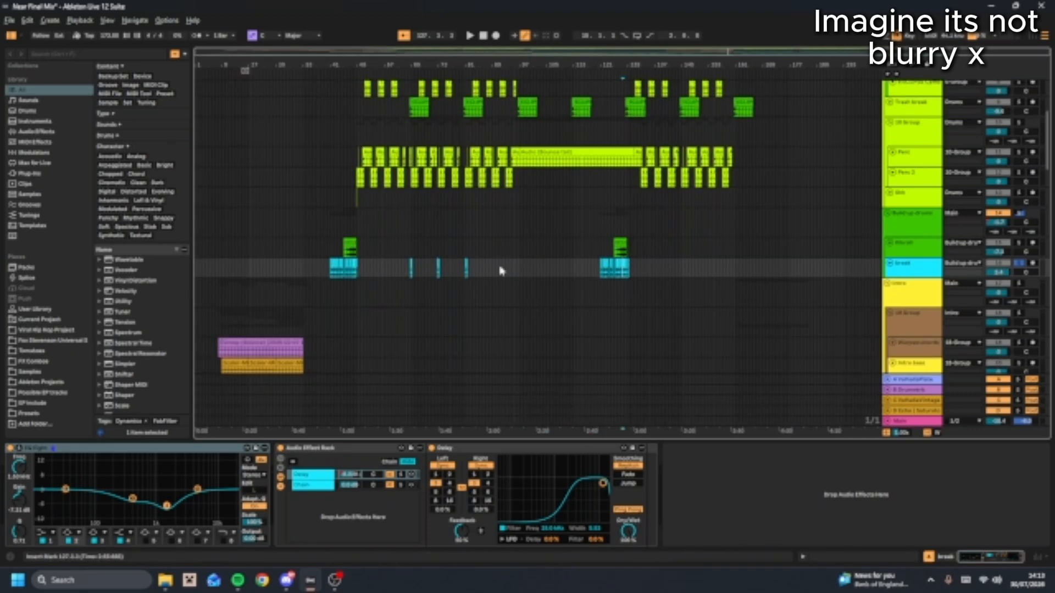
scroll(503, 269, down, 4)
scroll(472, 271, up, 1)
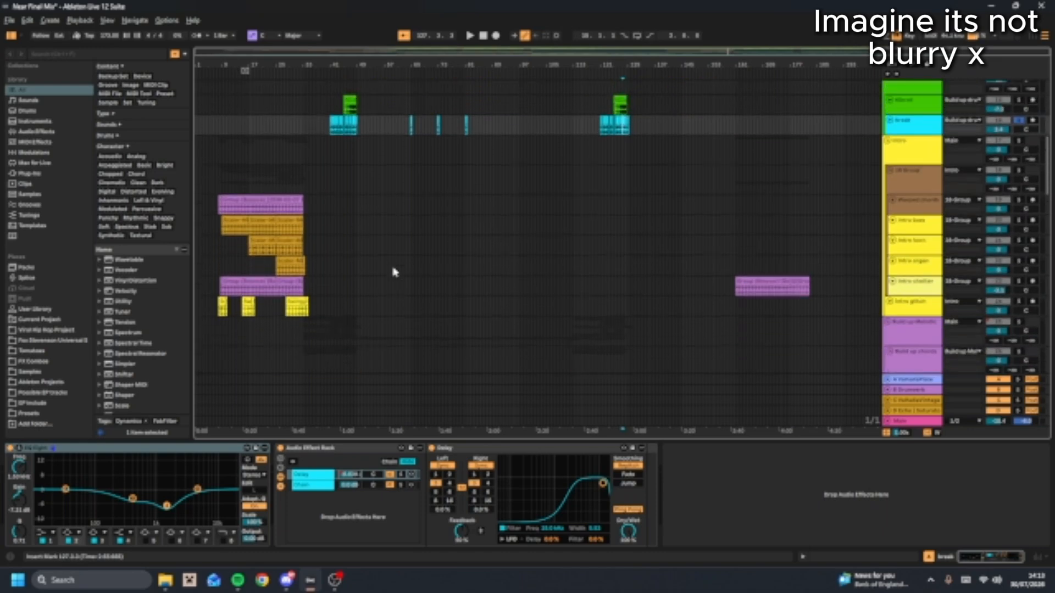
scroll(398, 272, down, 3)
scroll(396, 271, down, 1)
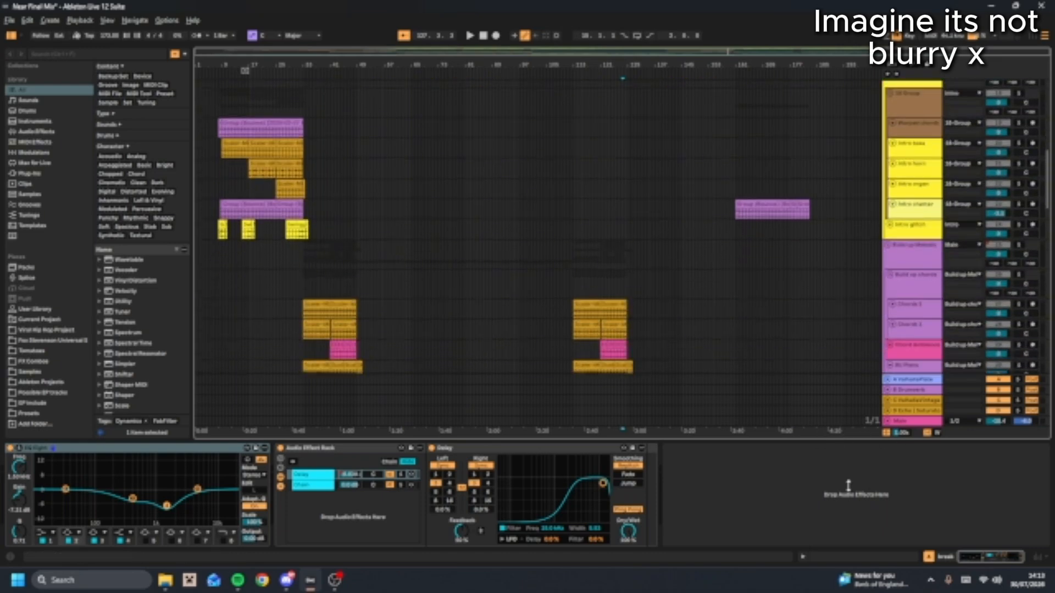
click(929, 557)
scroll(463, 379, up, 4)
scroll(454, 378, down, 9)
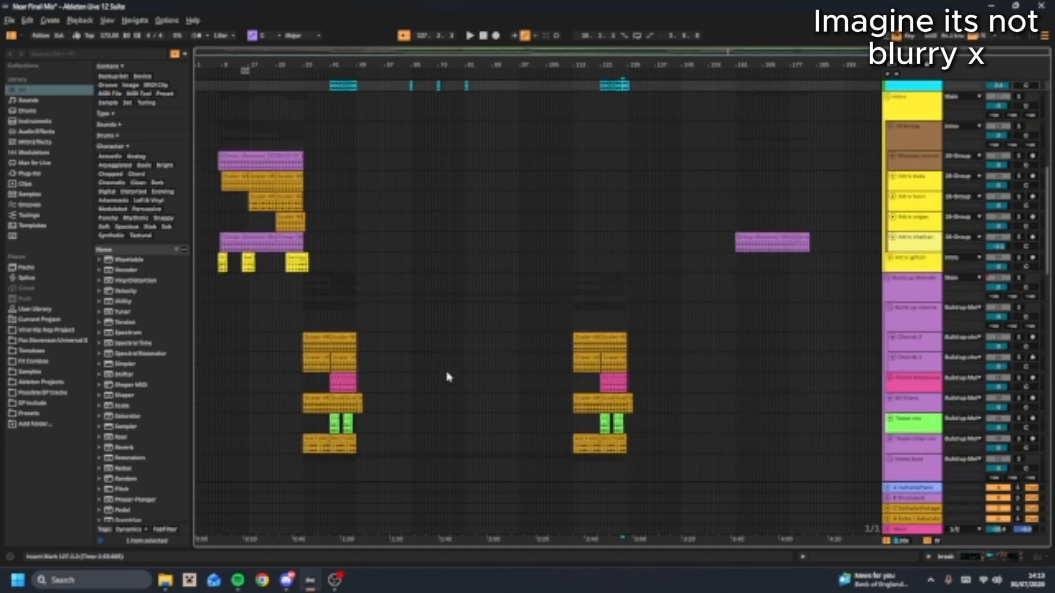
scroll(434, 377, down, 5)
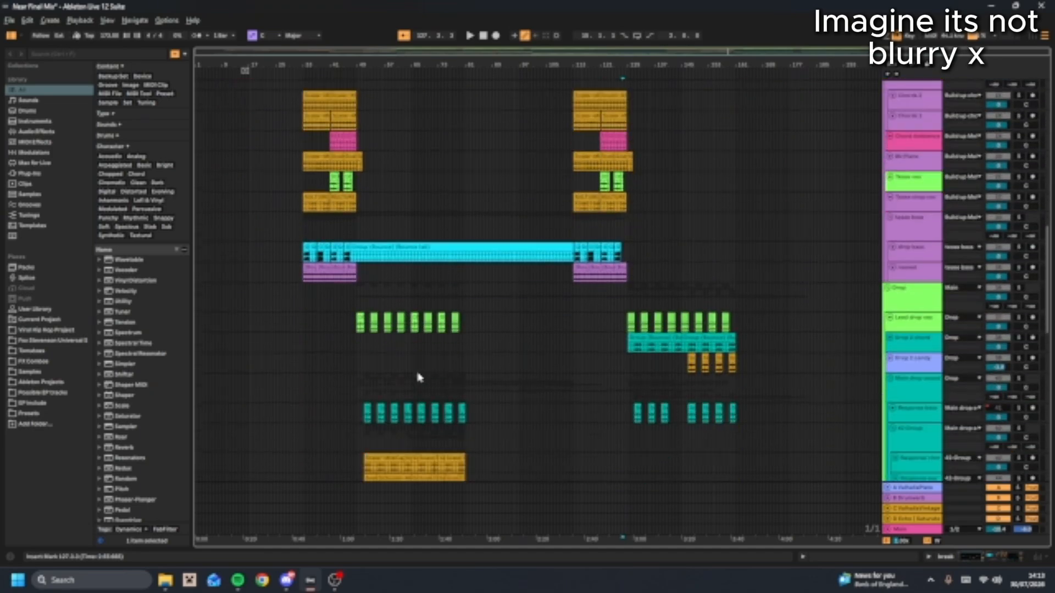
scroll(360, 348, up, 4)
scroll(411, 271, down, 2)
Solo the Drop group, play it from bar 49, and return the playback start to bar 49
click(383, 259)
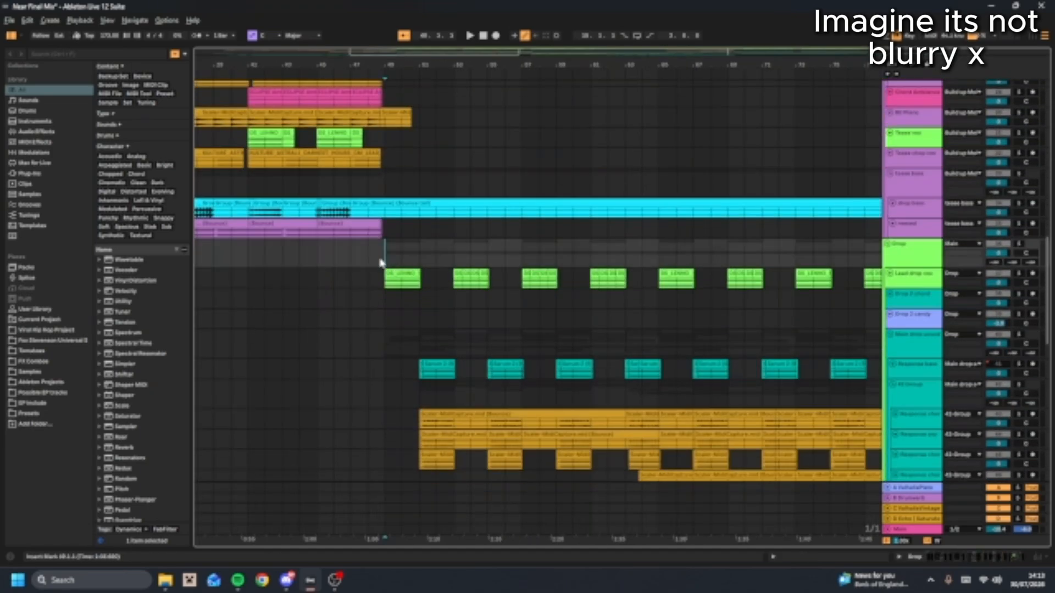
scroll(399, 257, down, 7)
scroll(414, 284, up, 2)
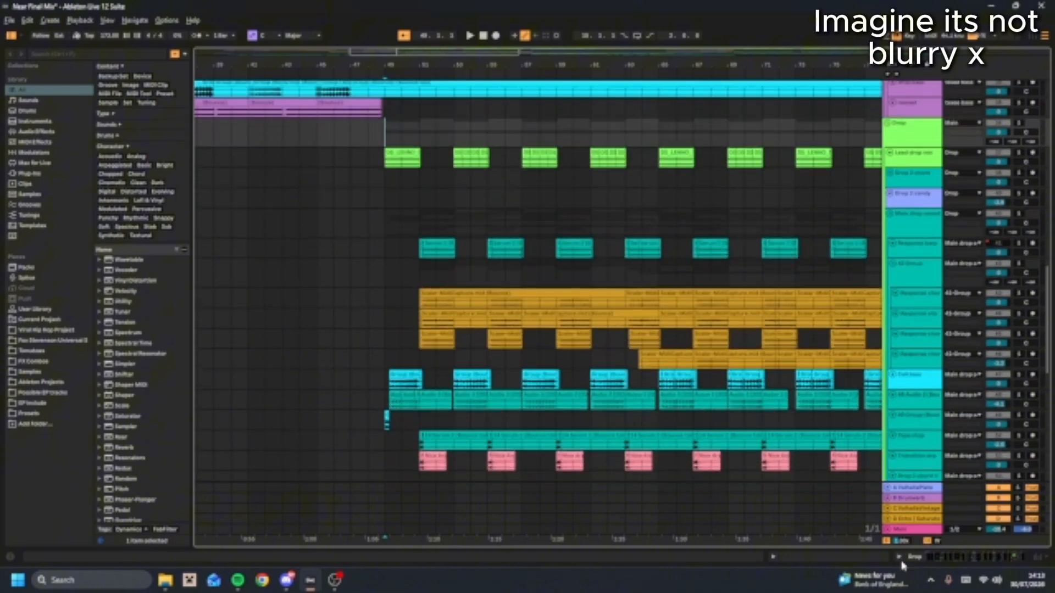
scroll(626, 407, down, 3)
scroll(629, 409, up, 3)
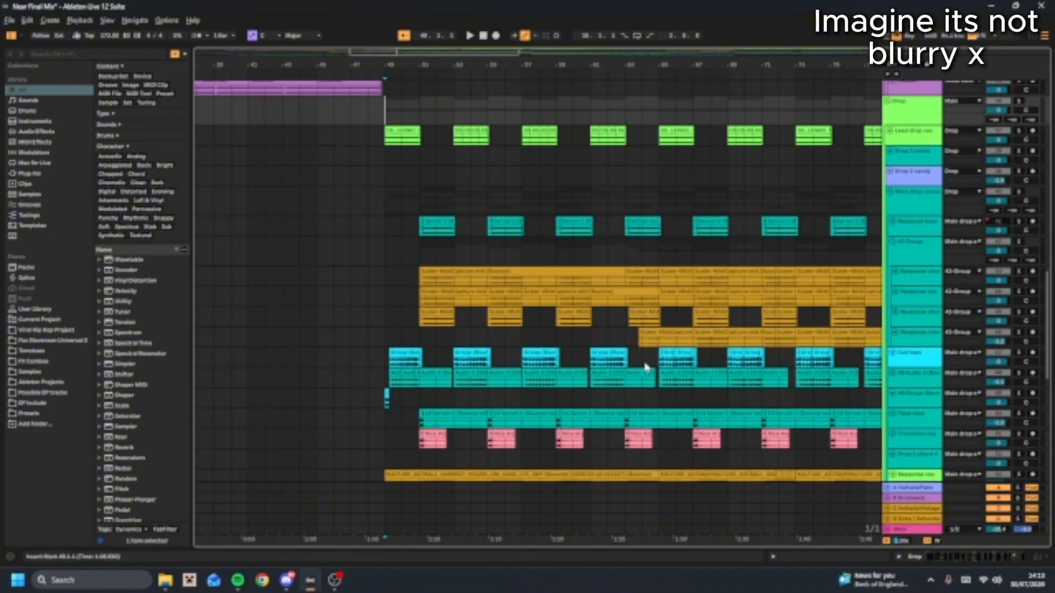
key(space)
scroll(587, 275, down, 1)
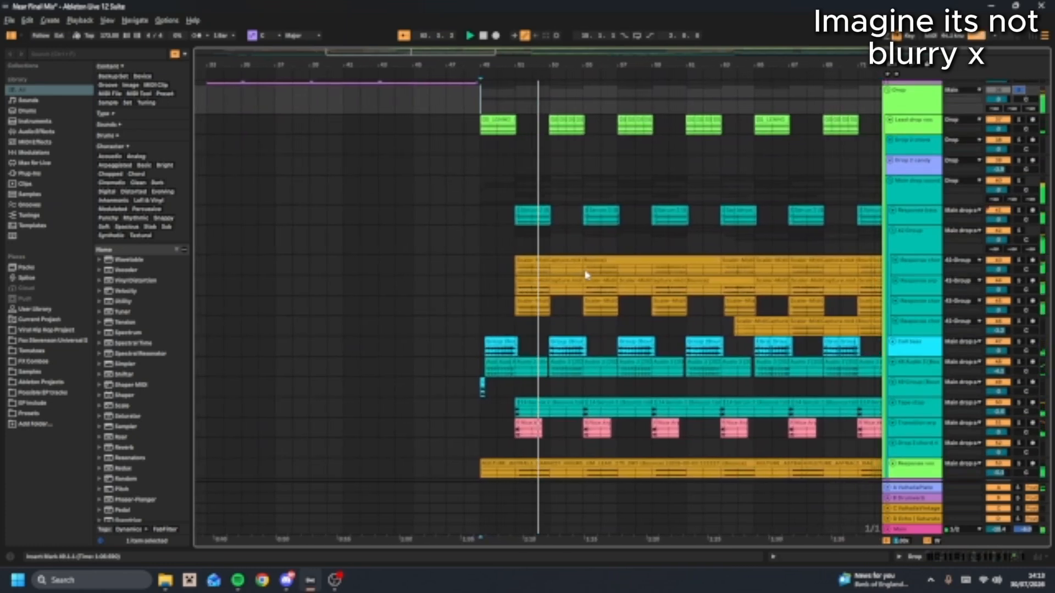
click(462, 144)
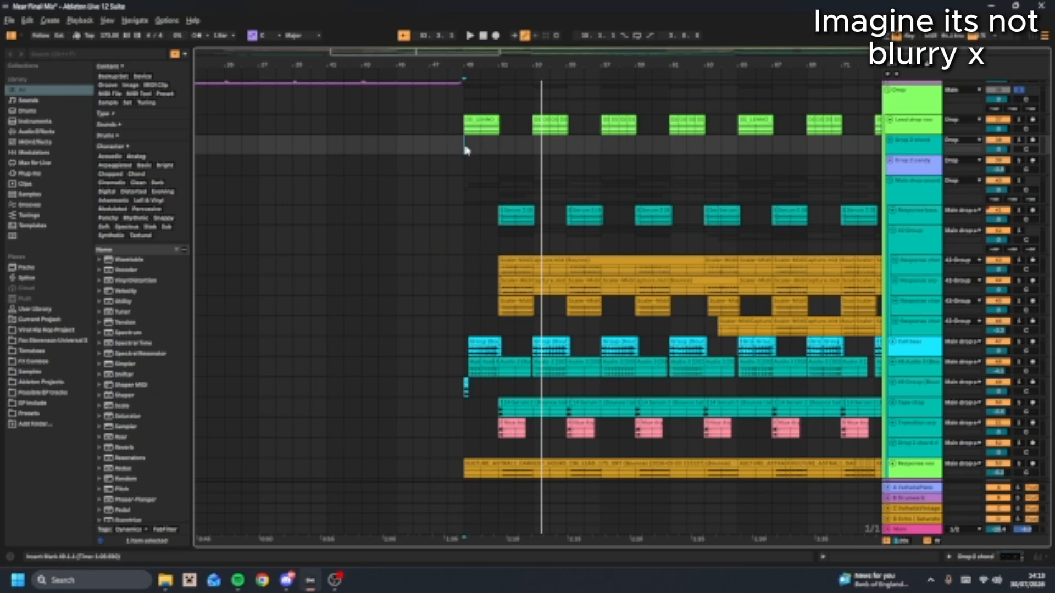
click(460, 325)
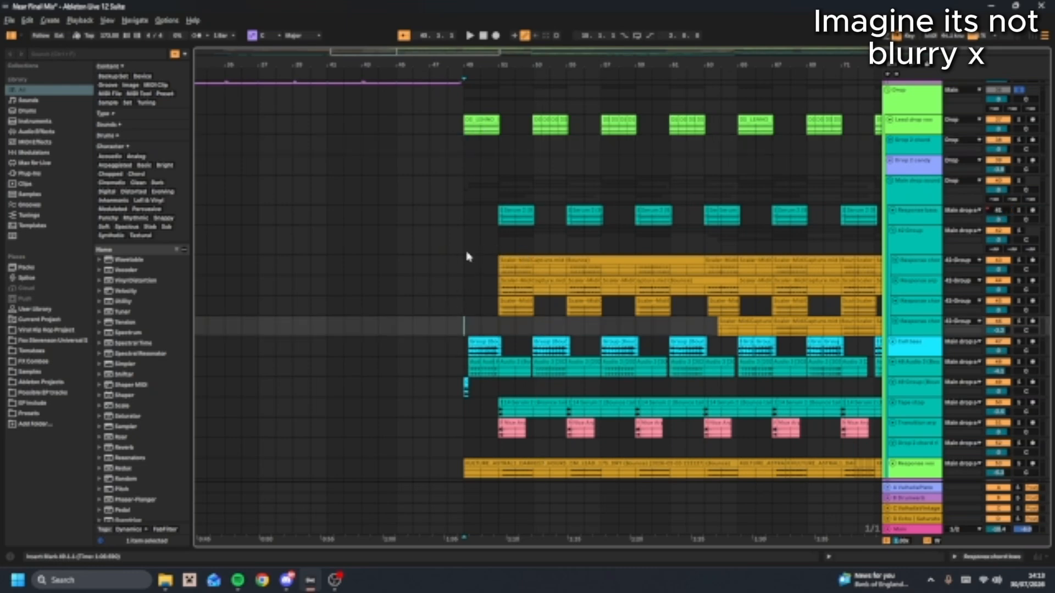
Play the Lead drop vox track in solo from bar 49, and remove the solo
click(464, 118)
click(1020, 120)
key(space)
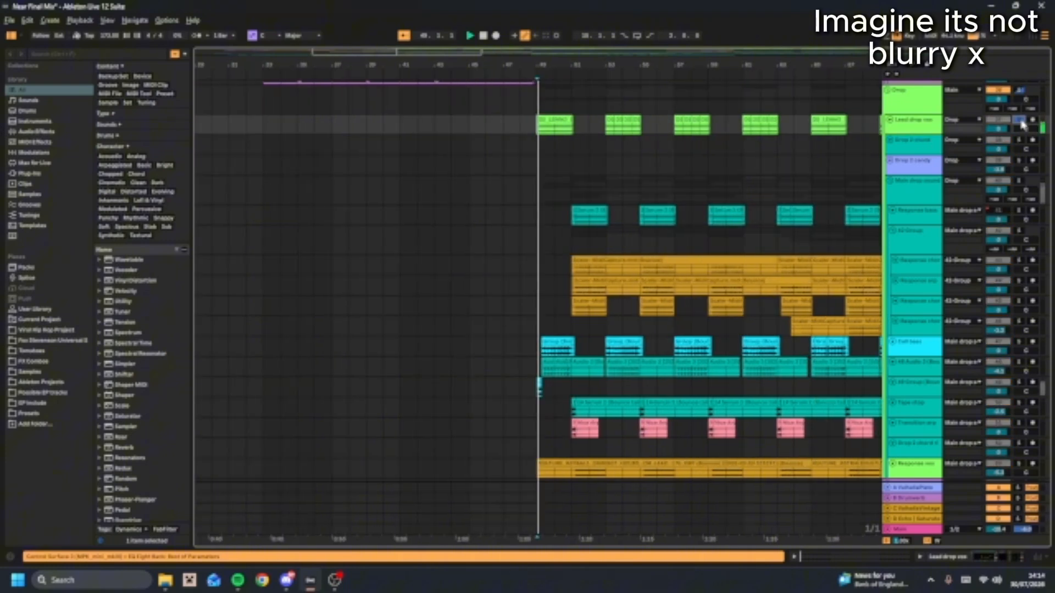
click(930, 126)
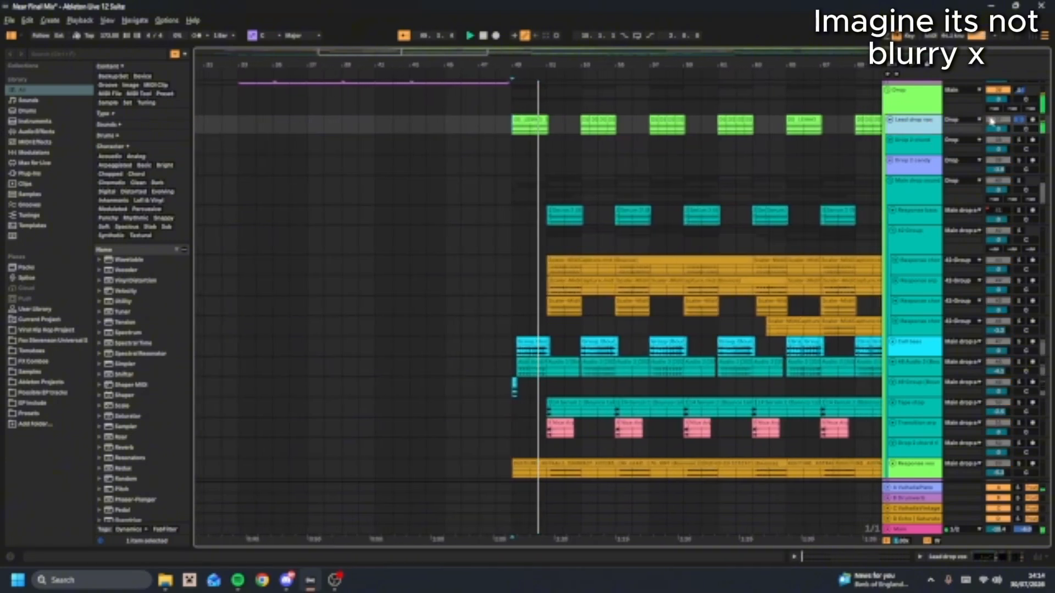
click(1019, 123)
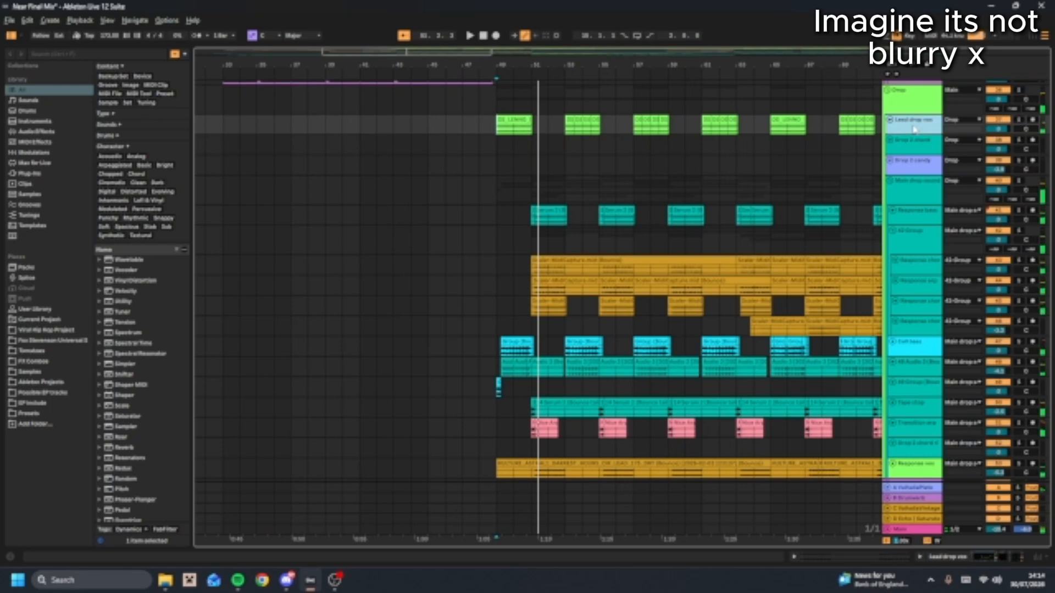
View the Lead drop vox track's effects chain and inspect its clips up close
double_click(913, 122)
key(z)
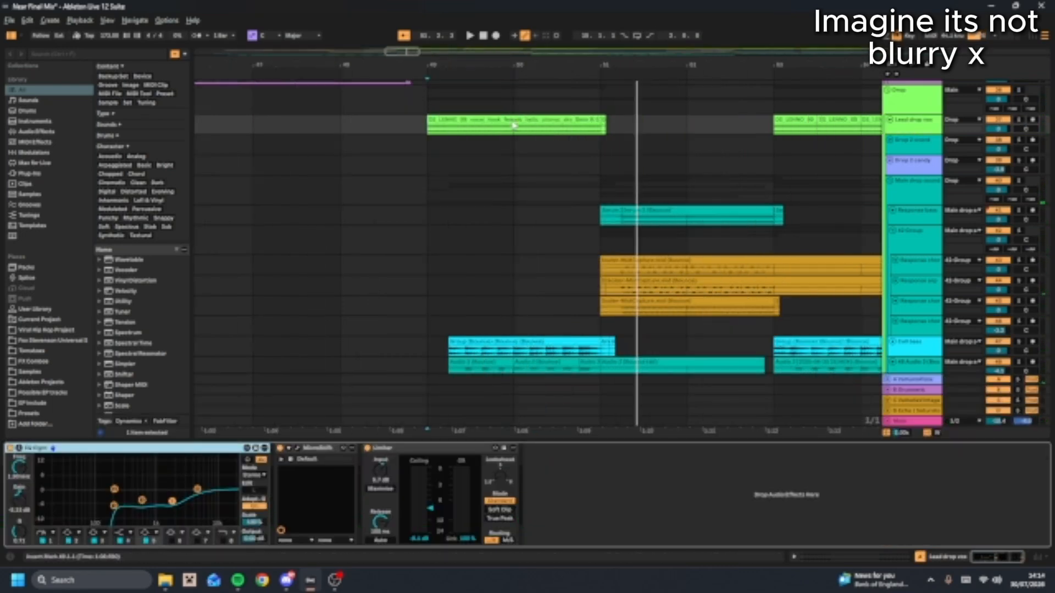
scroll(527, 131, down, 3)
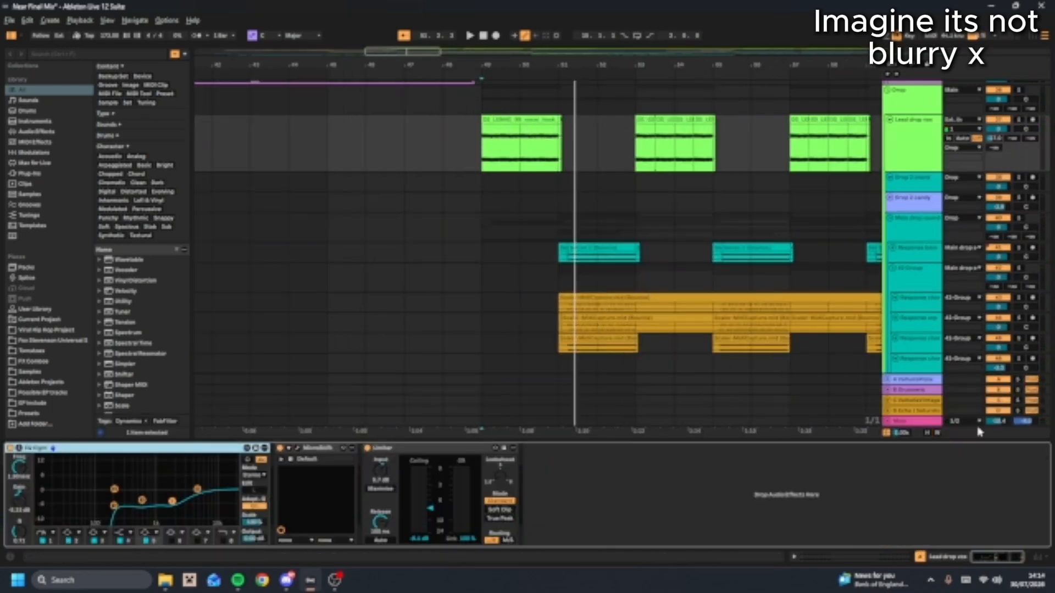
click(929, 433)
Solo the Call bass track in the Main drop sounds group and play it from bar 49
scroll(519, 200, down, 2)
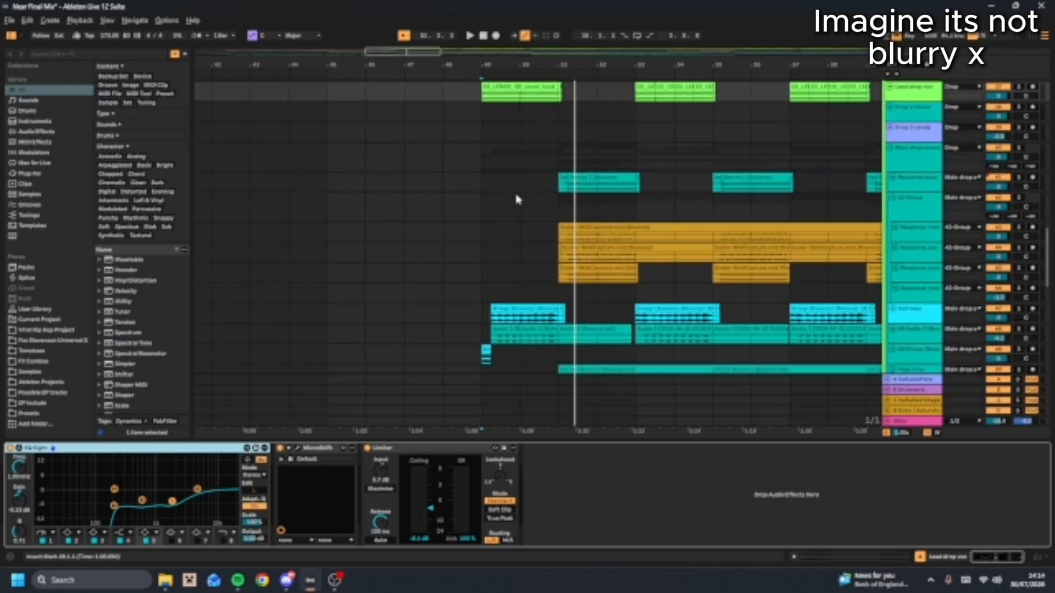
click(482, 259)
scroll(493, 271, down, 2)
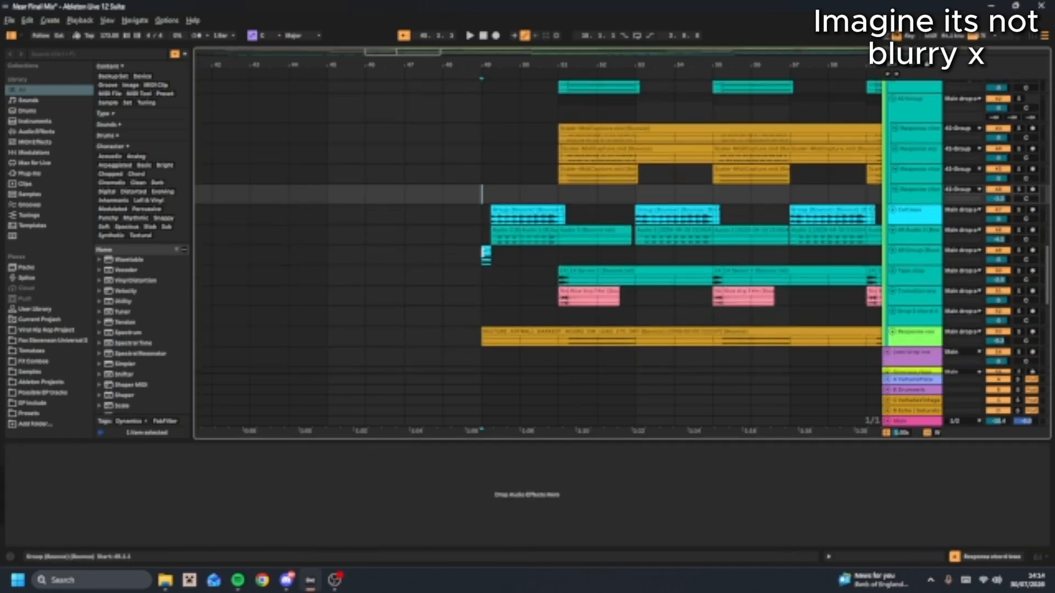
click(486, 252)
click(481, 215)
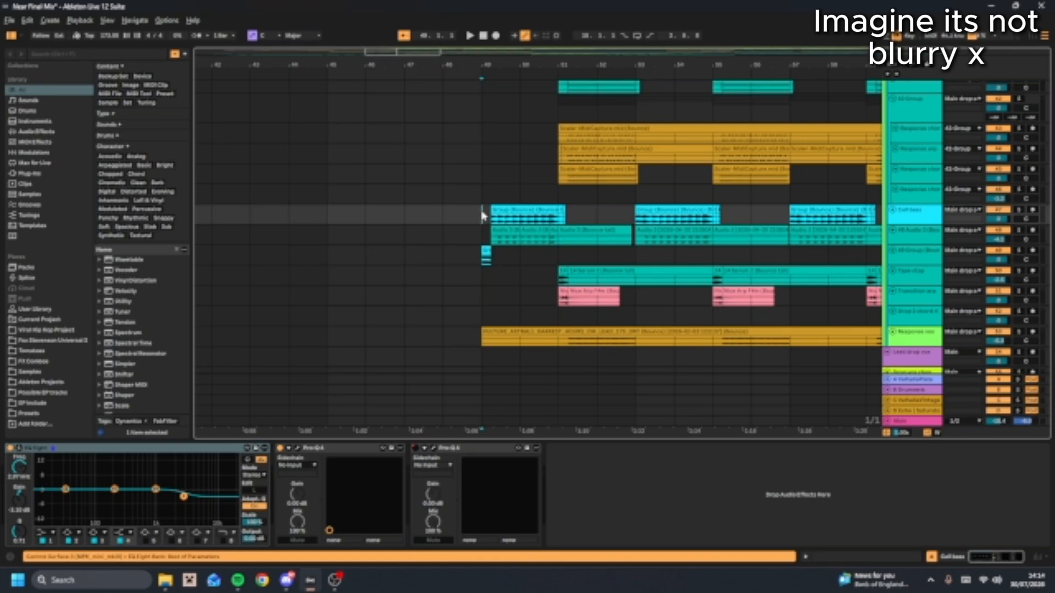
click(1020, 211)
key(space)
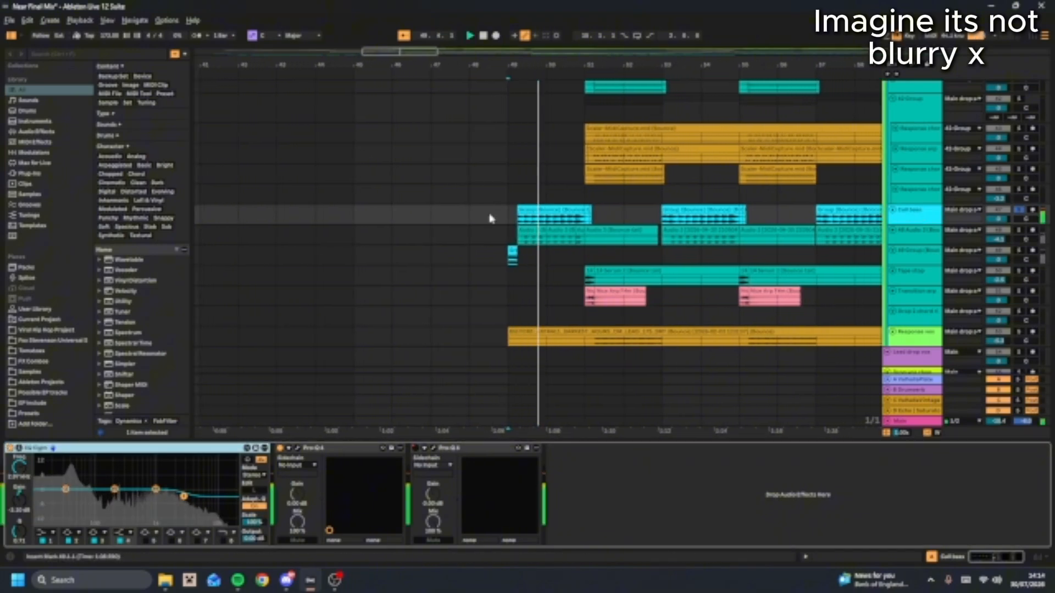
click(496, 218)
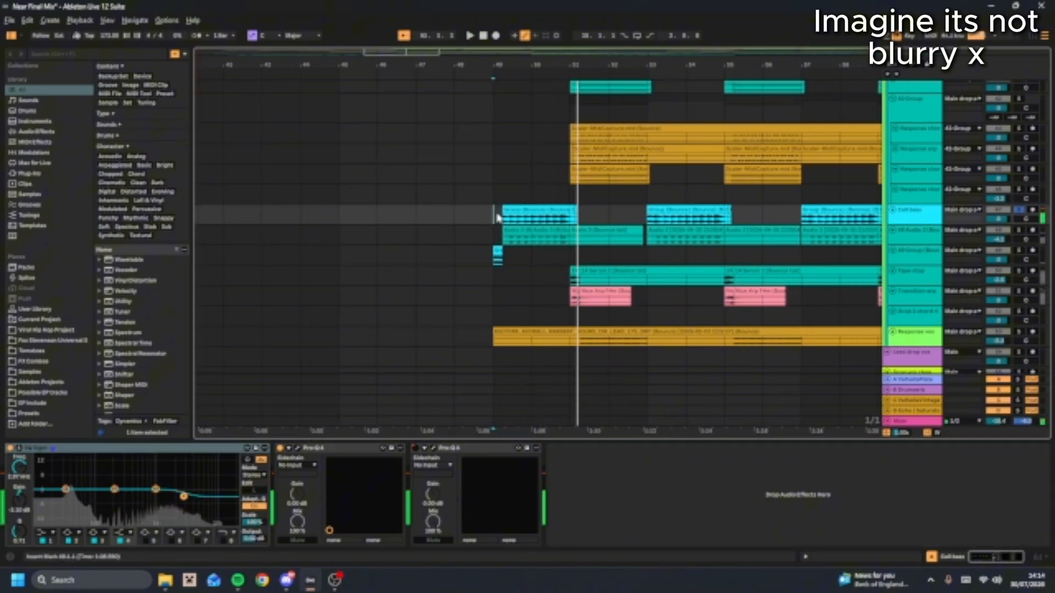
key(space)
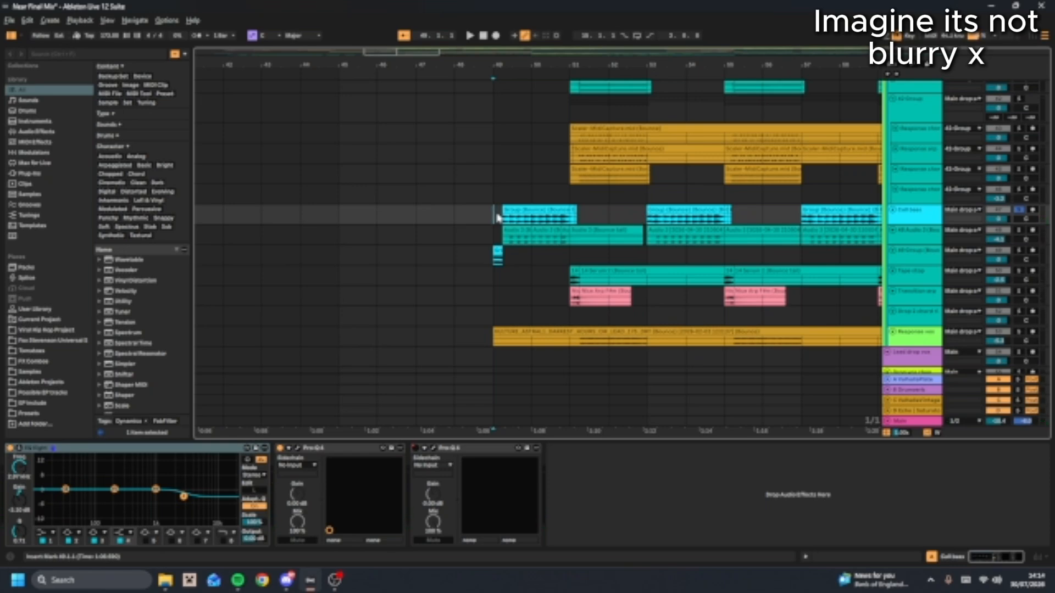
Play the bounced audio track directly below Call bass in solo, and return the playback start to bar 49
click(912, 233)
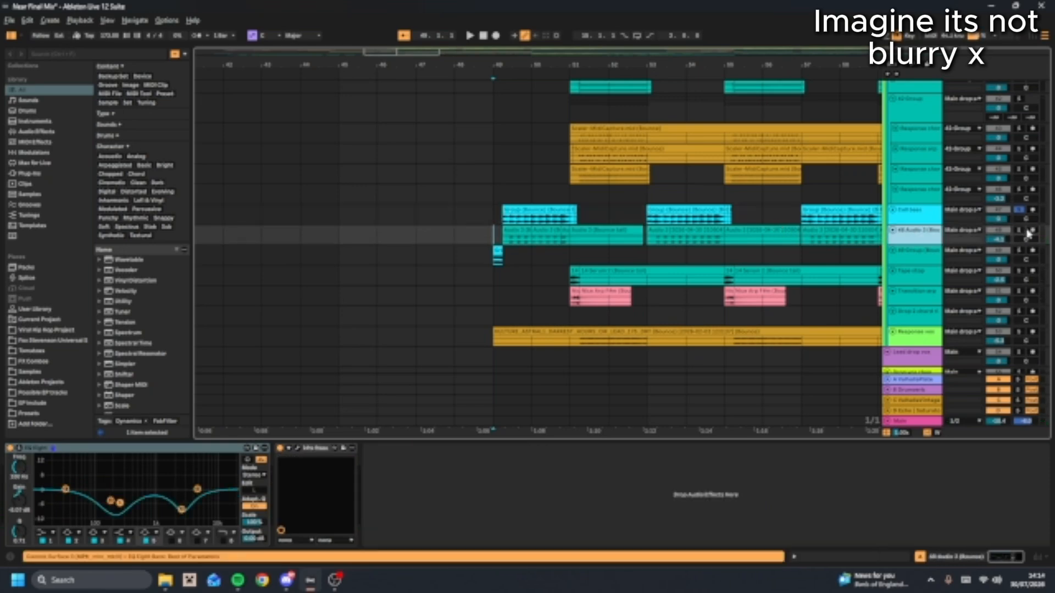
key(space)
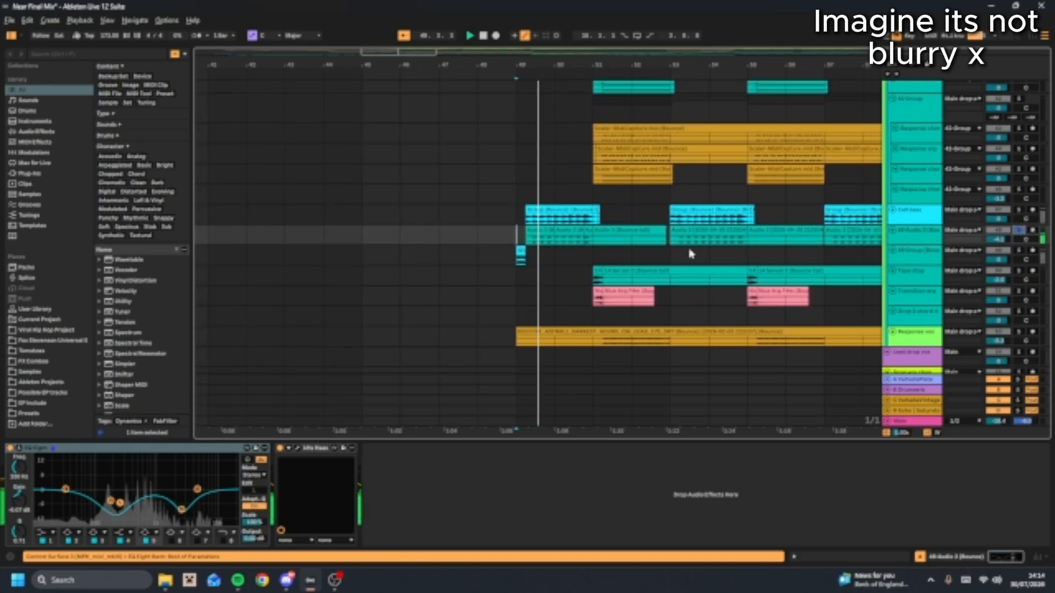
click(489, 217)
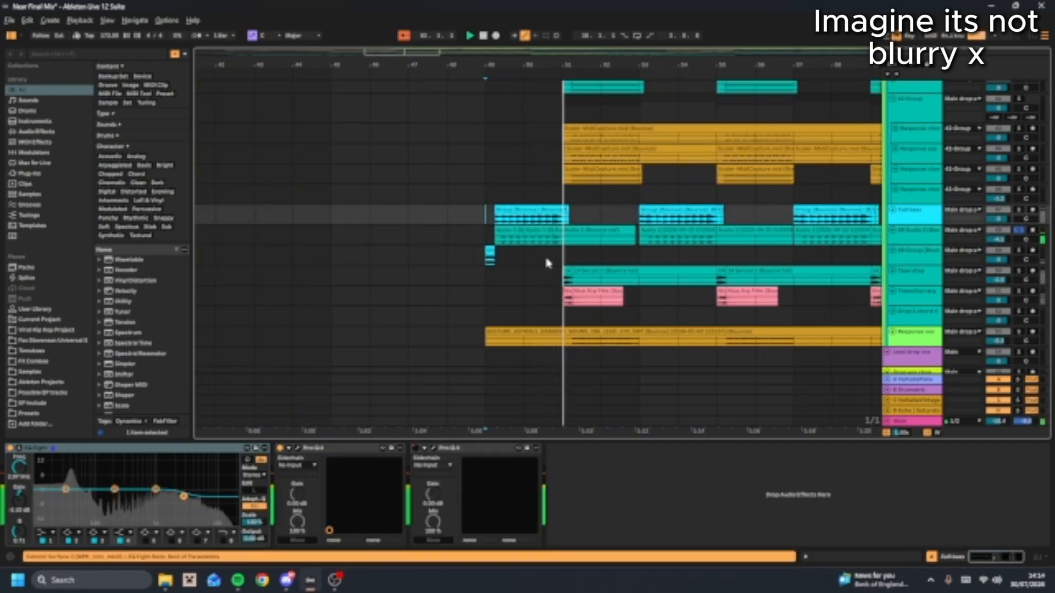
click(488, 222)
click(914, 219)
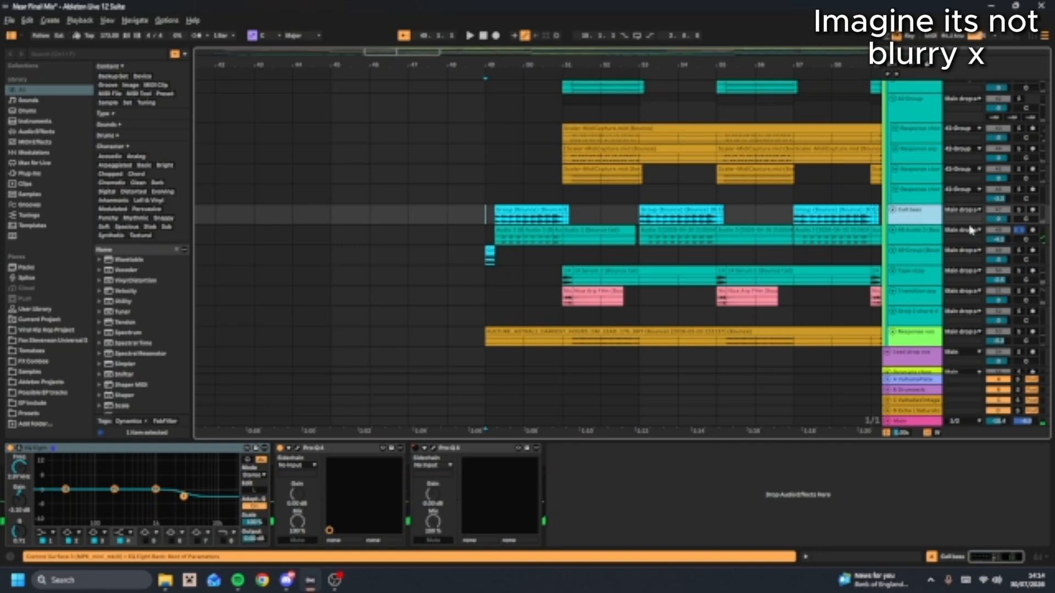
Solo the Call bass track together with the bounced audio track below it and play both from bar 49
click(1021, 231)
click(1020, 210)
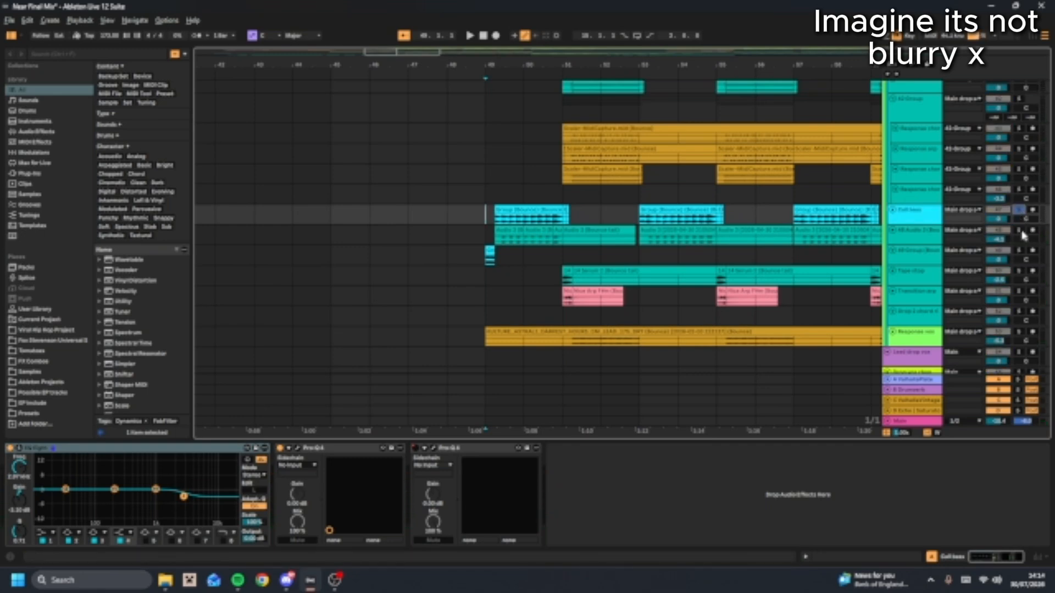
ctrl+click(1020, 231)
click(492, 214)
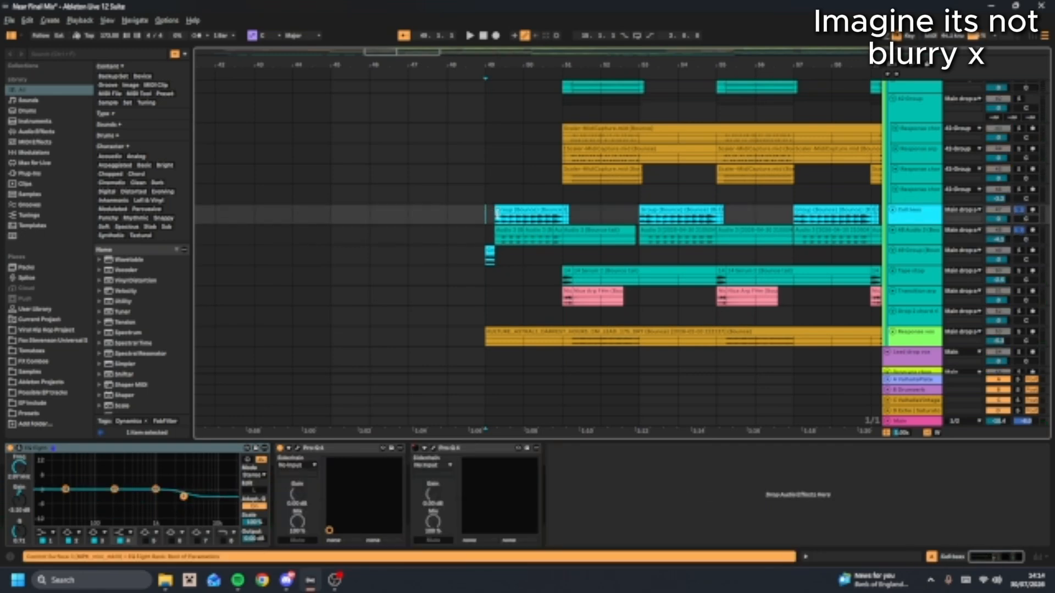
key(space)
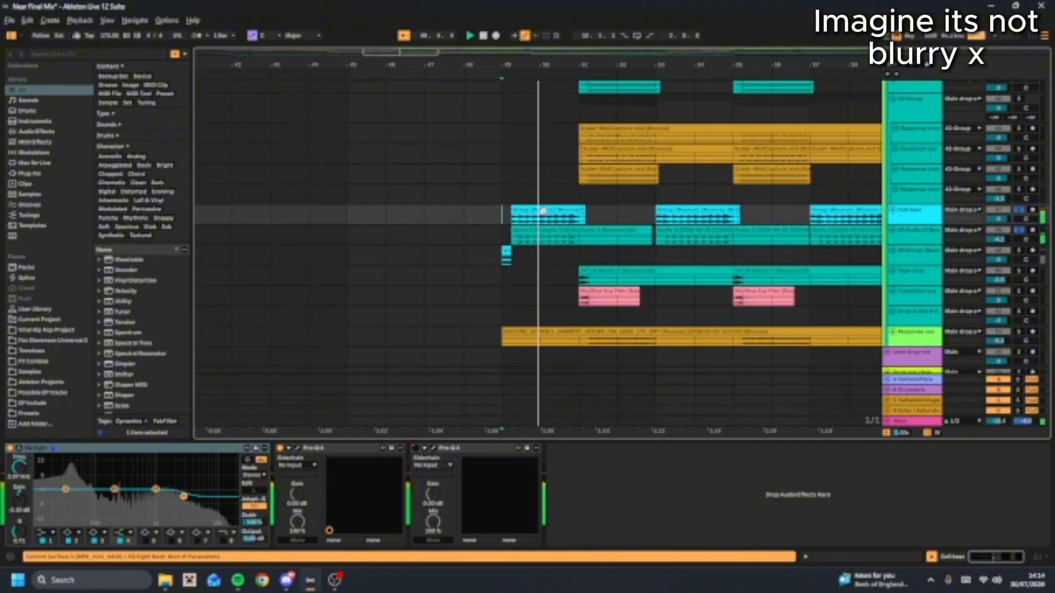
key(space)
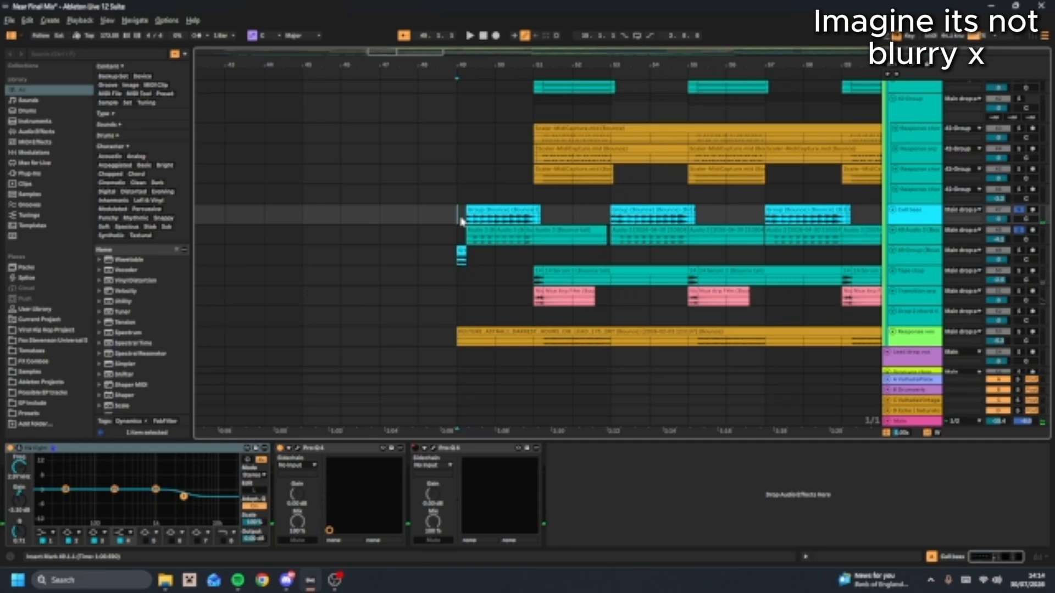
Solo the bounced group track holding the short clip at bar 49 and play that clip
click(453, 264)
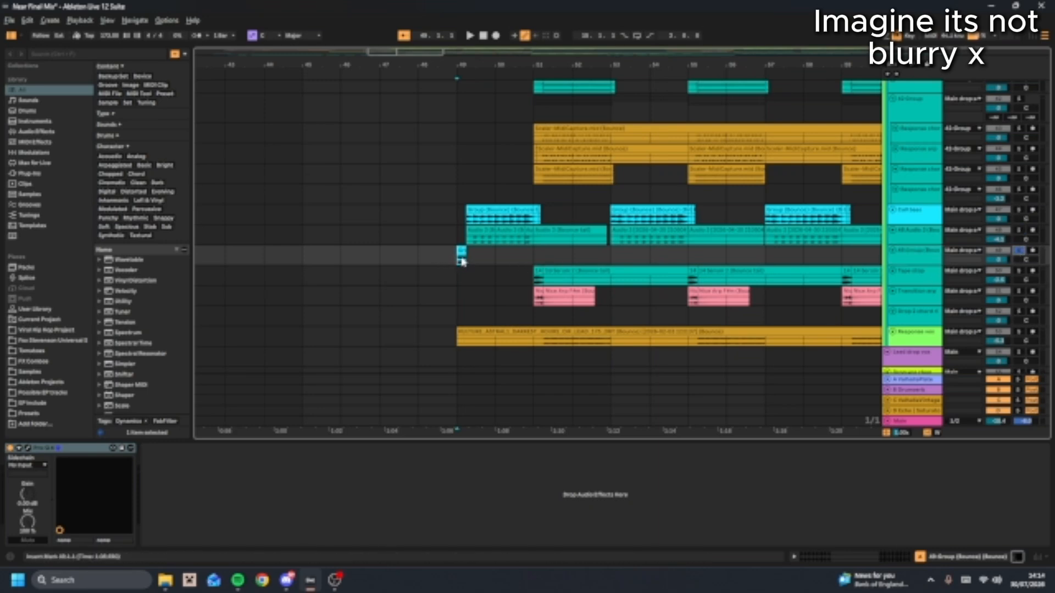
key(space)
key(space)
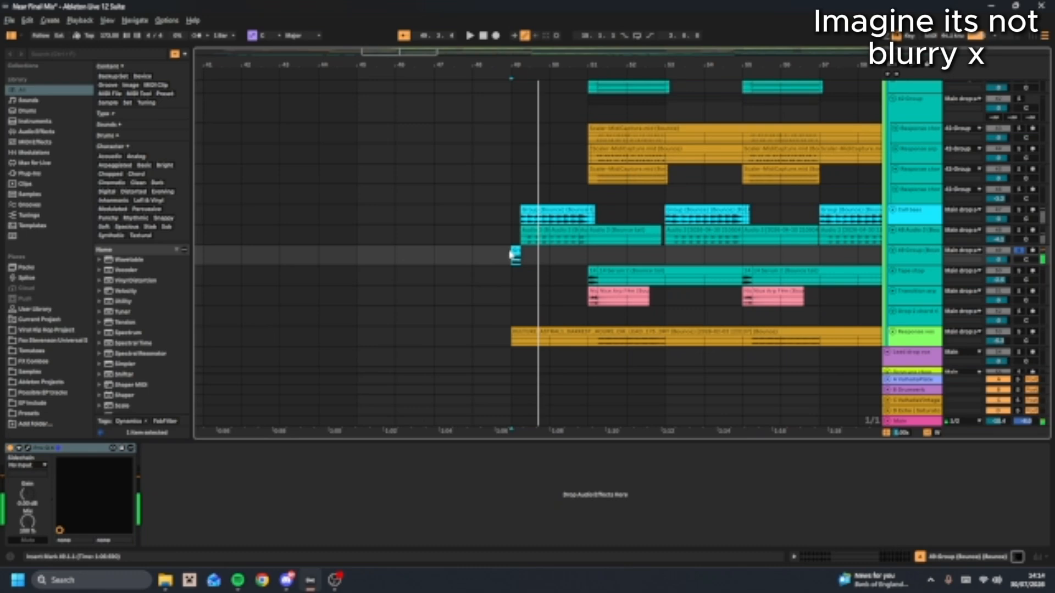
Compare the short bounced group clip at bar 49 with the start of the Call bass track and their effects chains
click(523, 214)
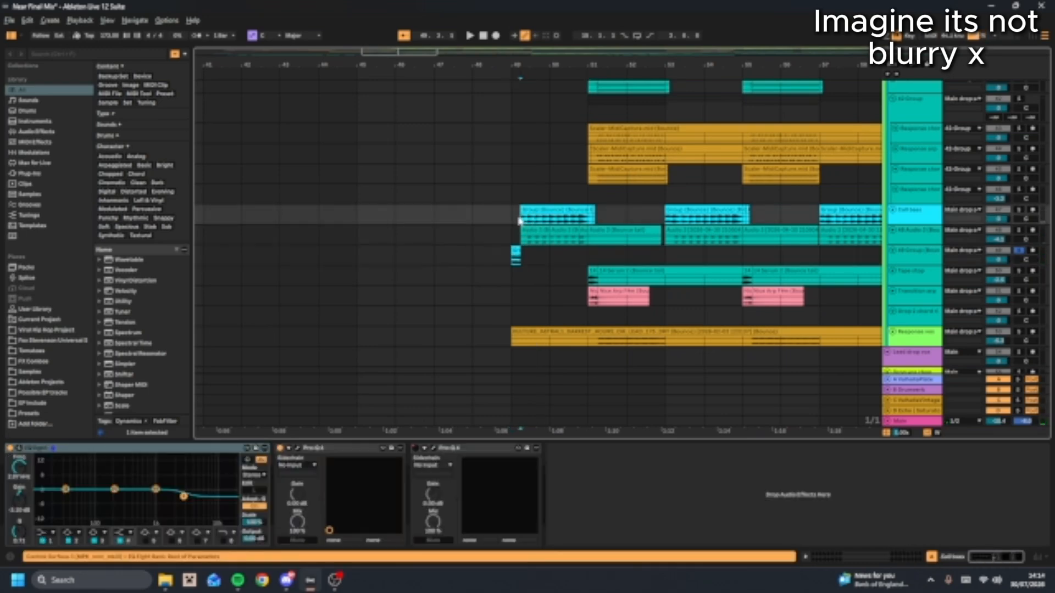
click(512, 263)
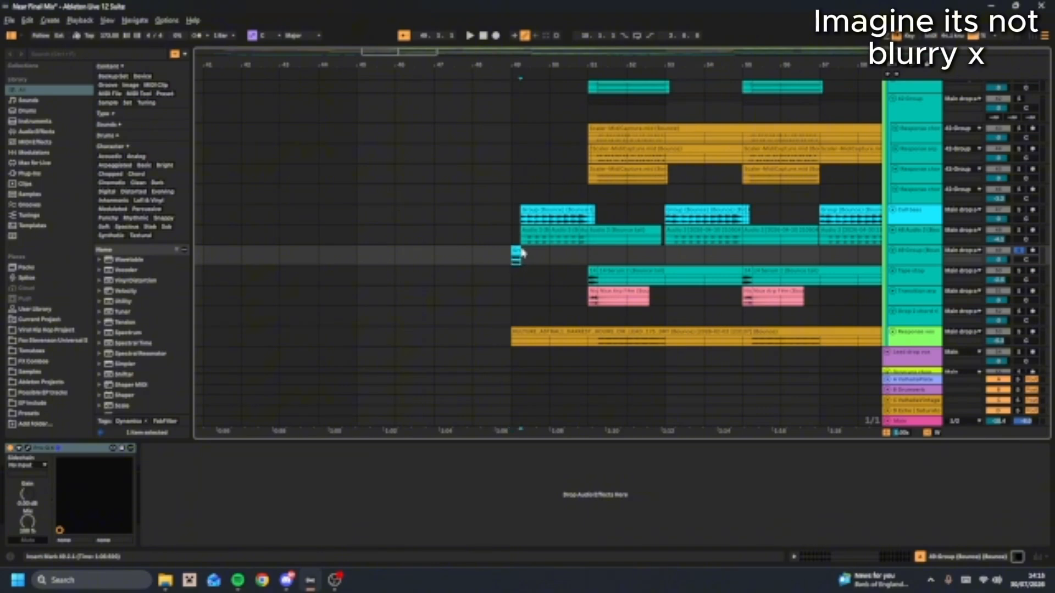
click(514, 222)
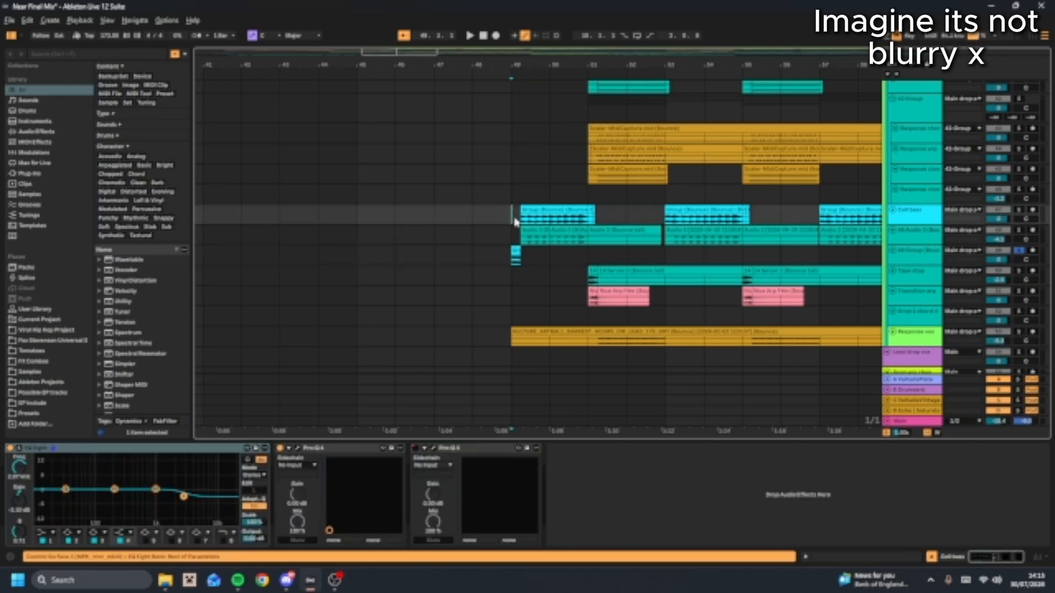
click(518, 254)
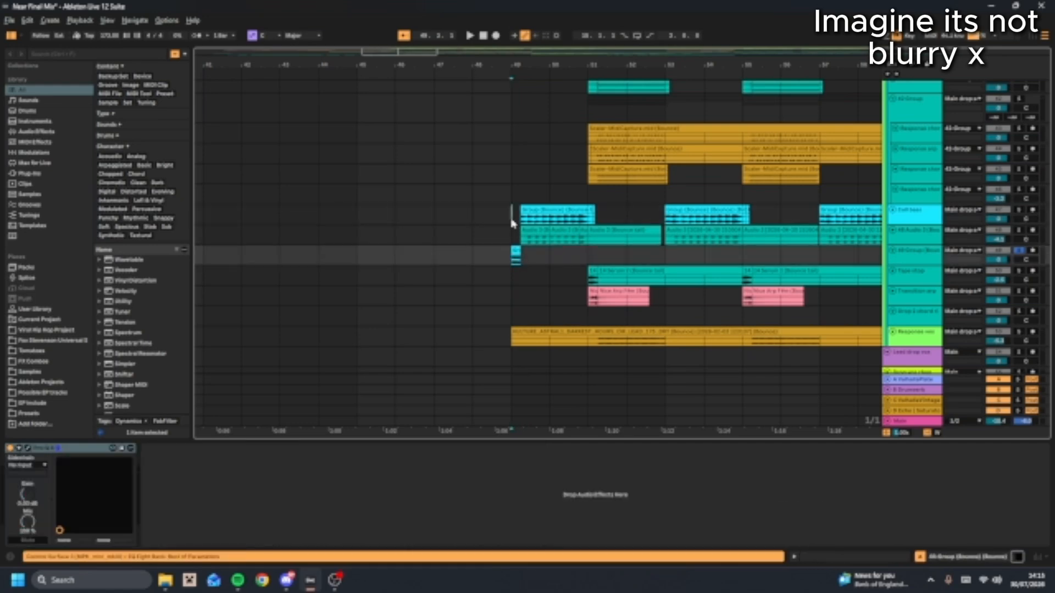
click(513, 215)
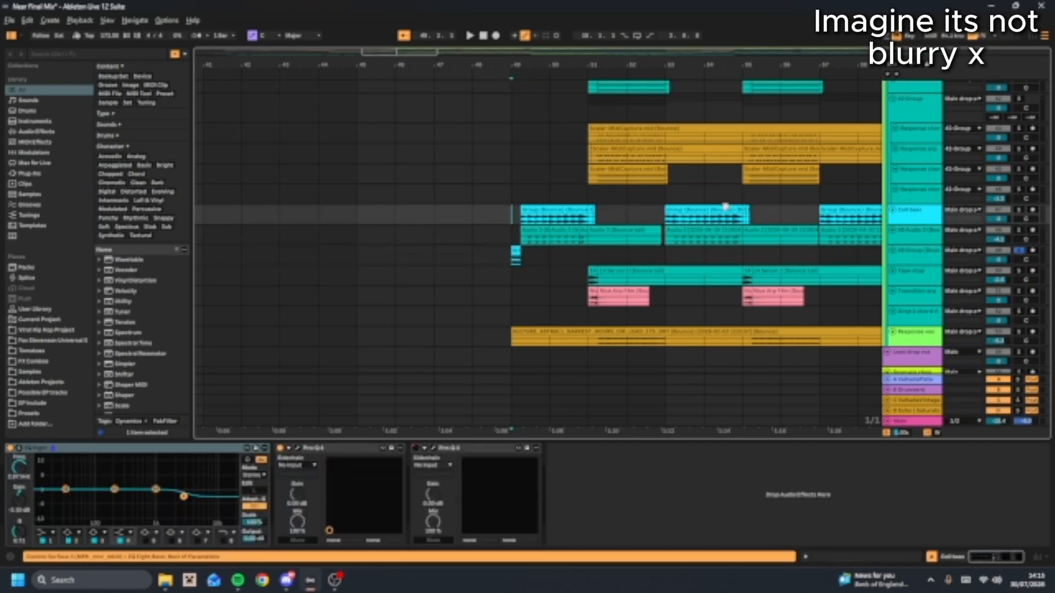
Look through the Drop group's tracks over a wider time range and hide the device chain view
scroll(644, 263, up, 4)
scroll(644, 265, down, 4)
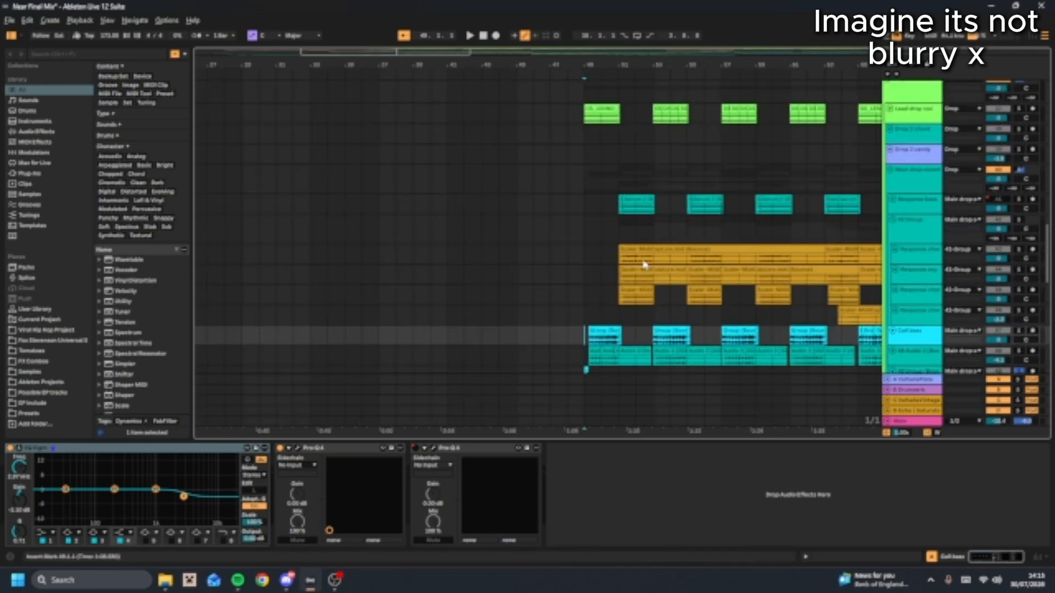
scroll(644, 266, down, 2)
scroll(644, 265, down, 4)
scroll(603, 304, up, 3)
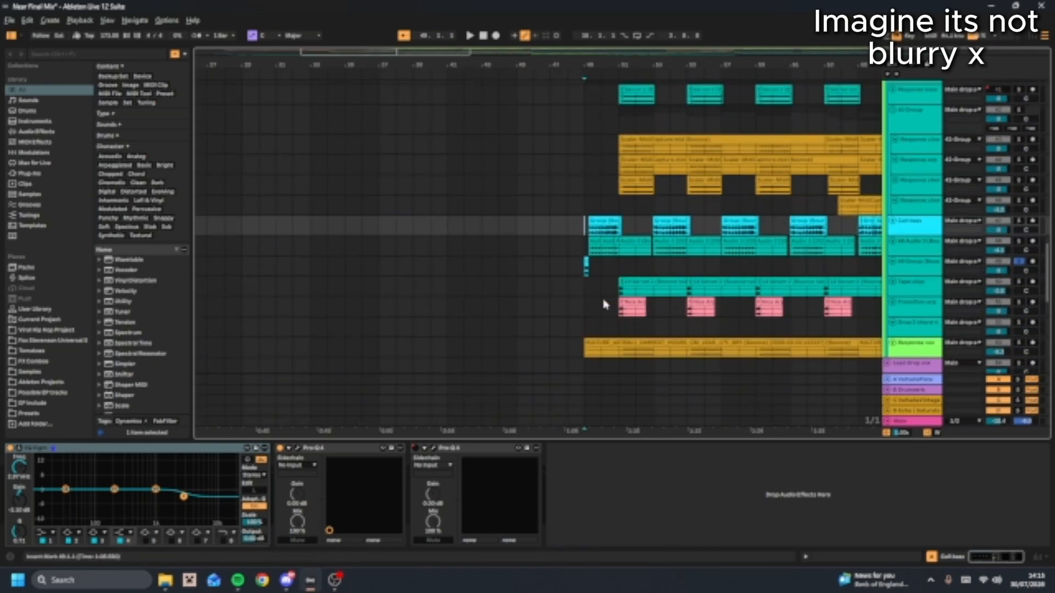
scroll(603, 304, up, 2)
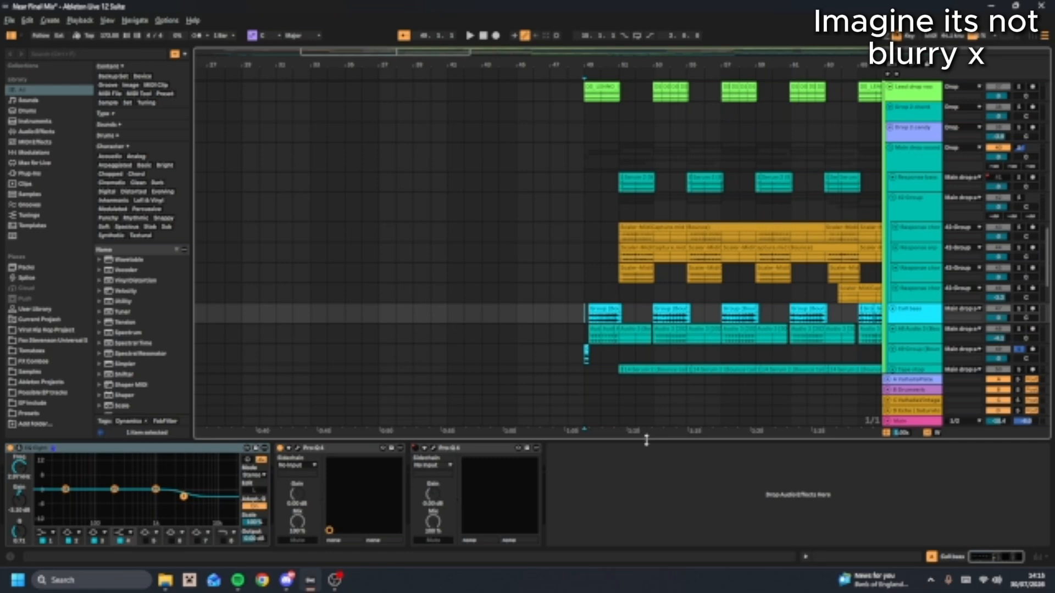
drag(647, 440, 641, 477)
scroll(636, 398, up, 2)
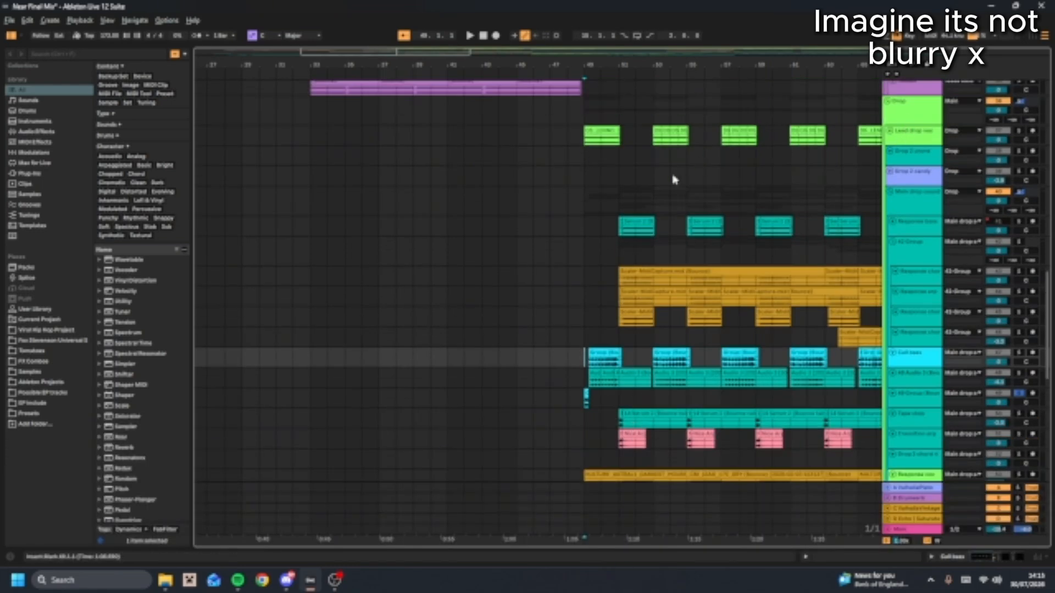
Play the Response bass track in solo from bar 51, and remove the solo
click(617, 202)
scroll(654, 224, up, 4)
scroll(657, 225, down, 2)
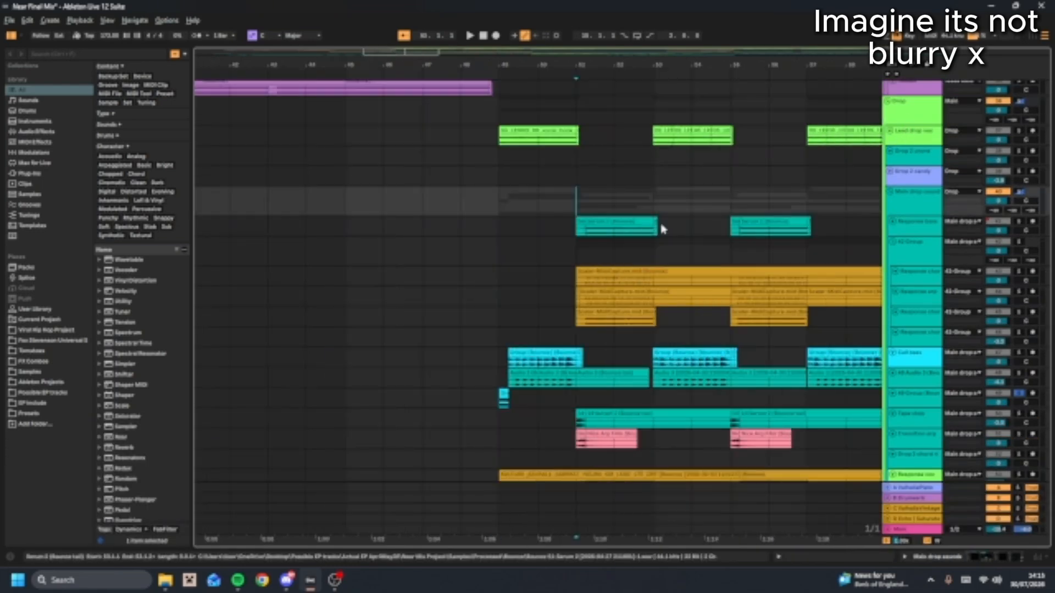
click(922, 225)
key(space)
scroll(585, 243, down, 2)
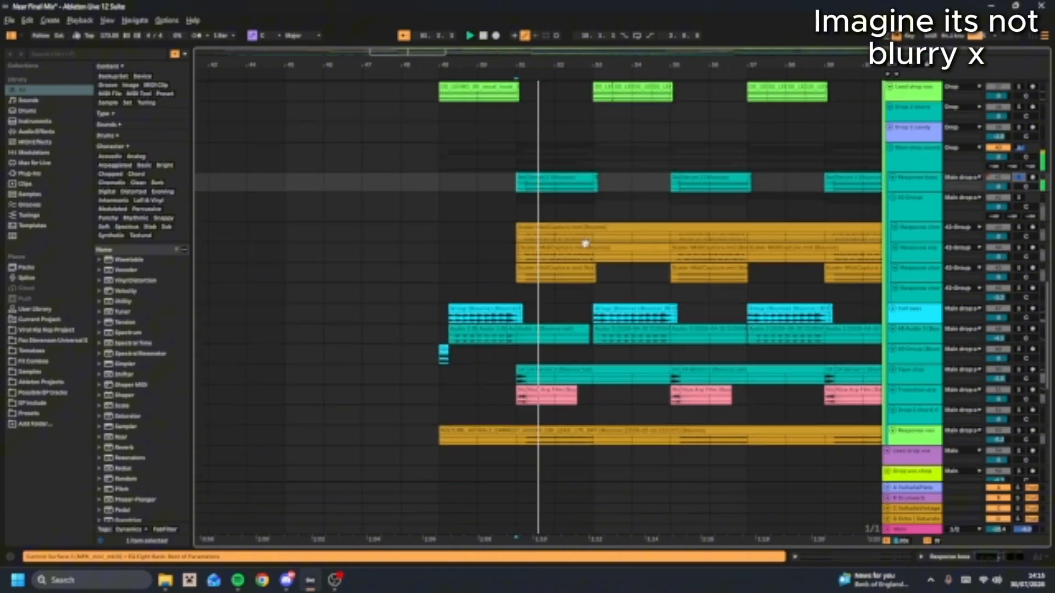
scroll(583, 245, up, 3)
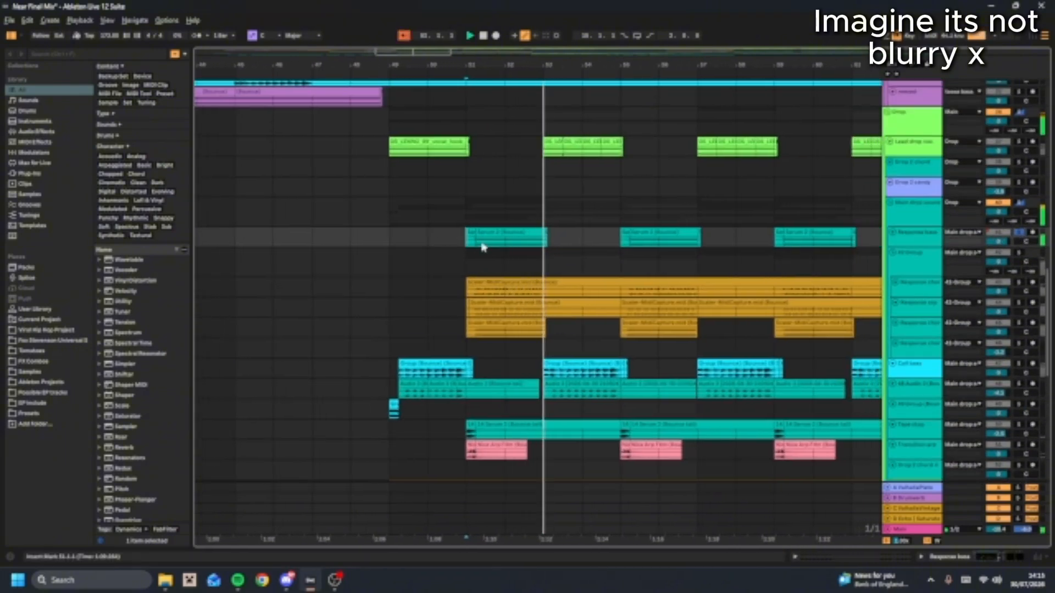
scroll(760, 259, down, 2)
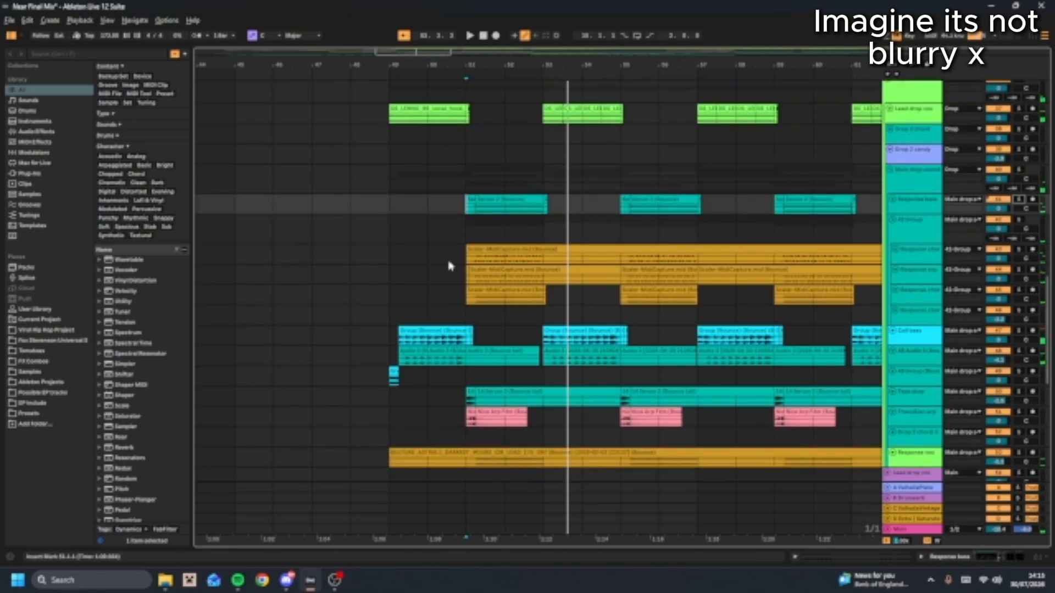
Examine the group of Response chord tracks at bar 51, and mark the short range there from the Tape stop track upward
click(466, 259)
scroll(469, 260, down, 2)
scroll(469, 258, up, 1)
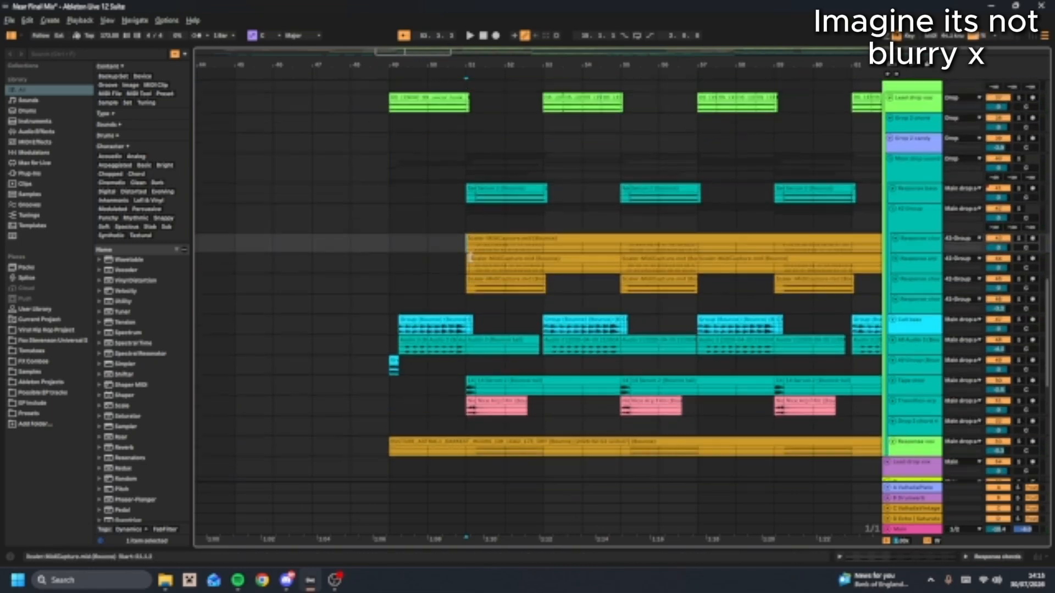
click(920, 219)
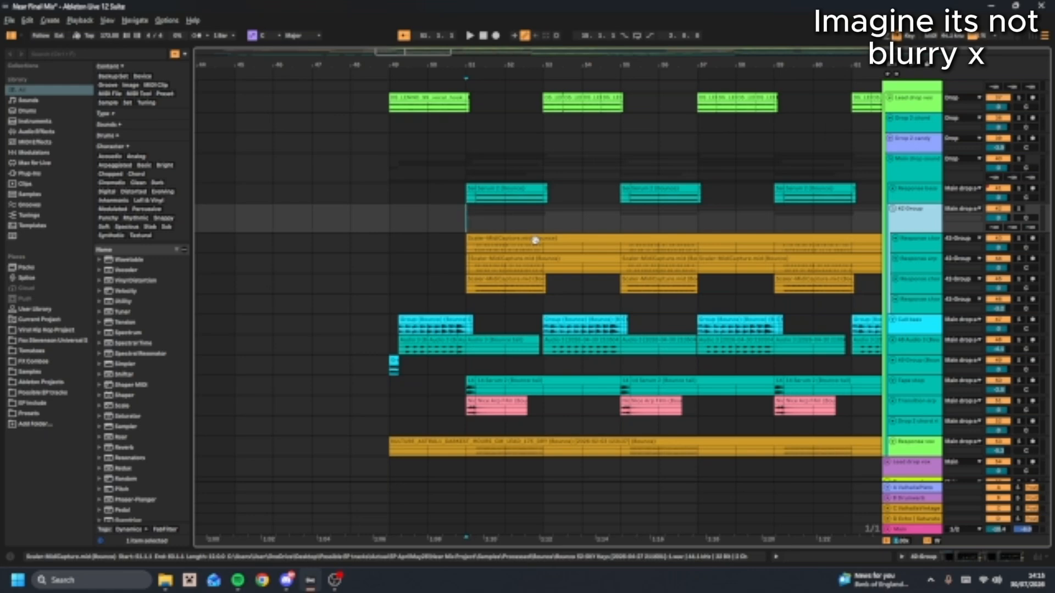
click(467, 219)
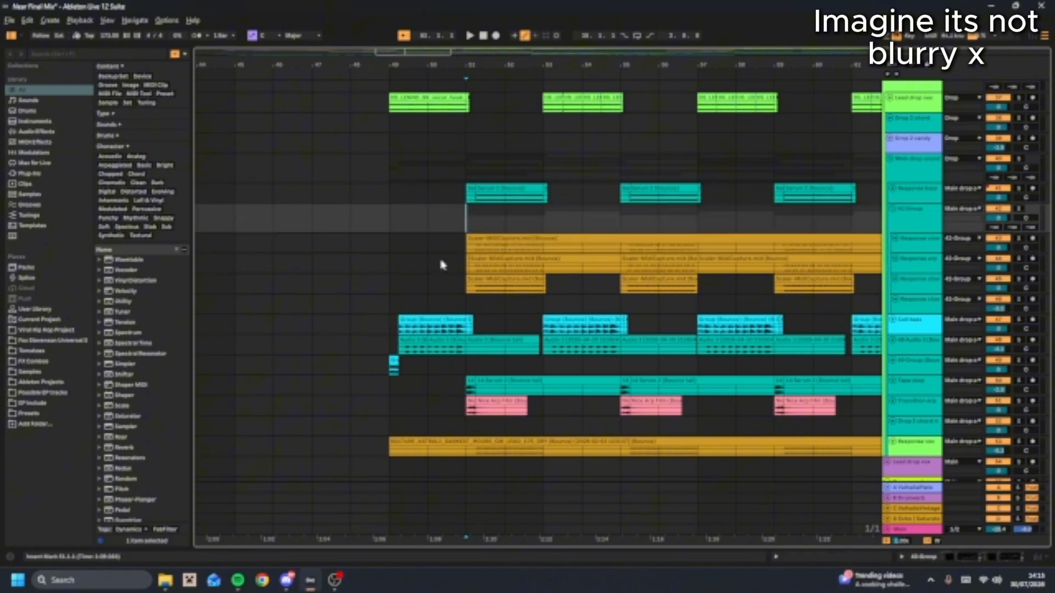
click(470, 242)
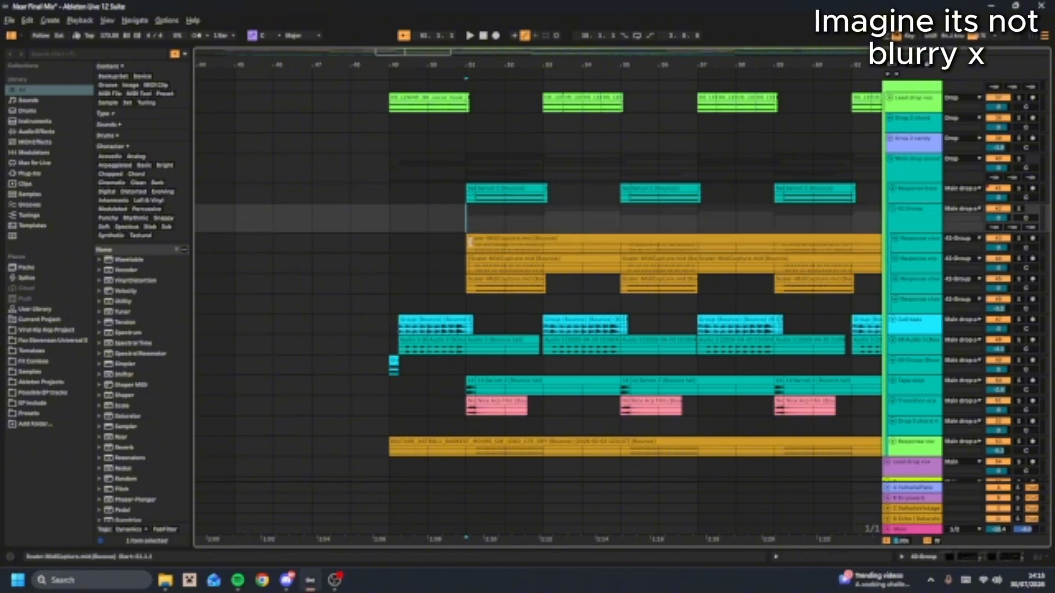
click(471, 225)
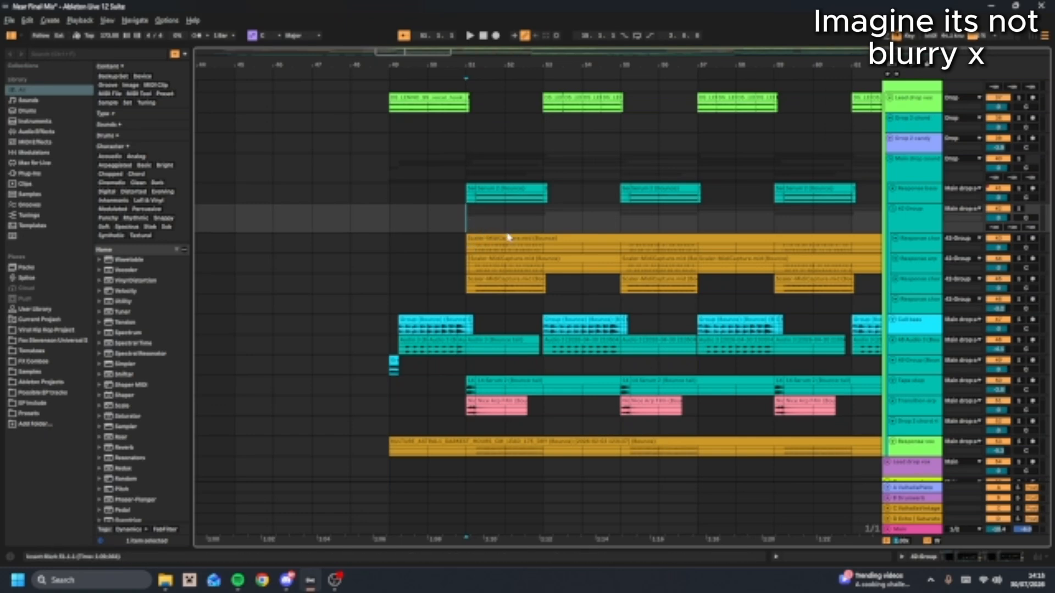
click(464, 244)
drag(471, 386, 474, 367)
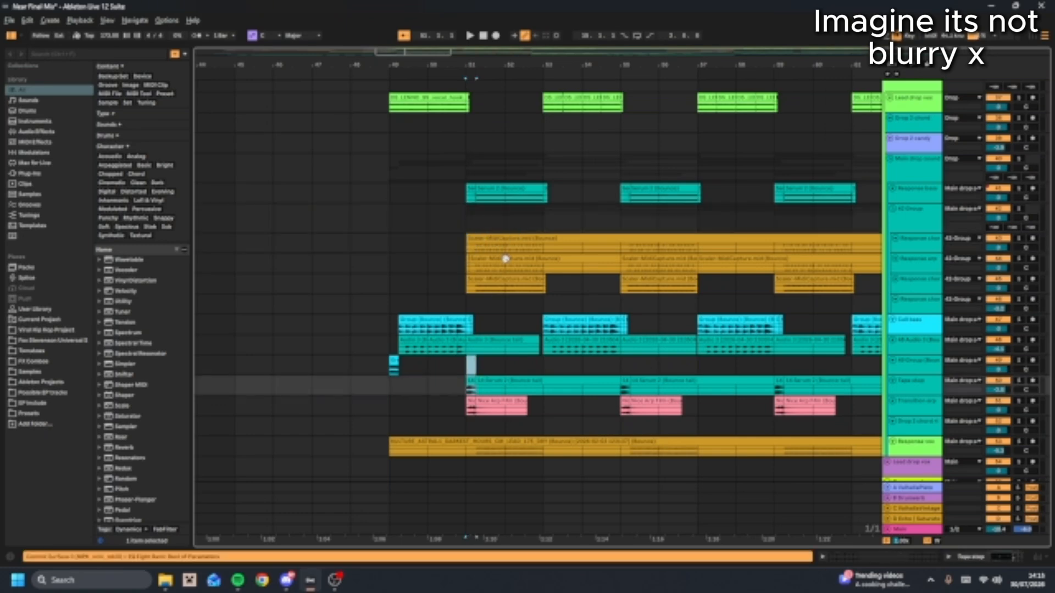
Solo the upper three Response tracks inside the 42-Group together and play them from bar 51
click(470, 247)
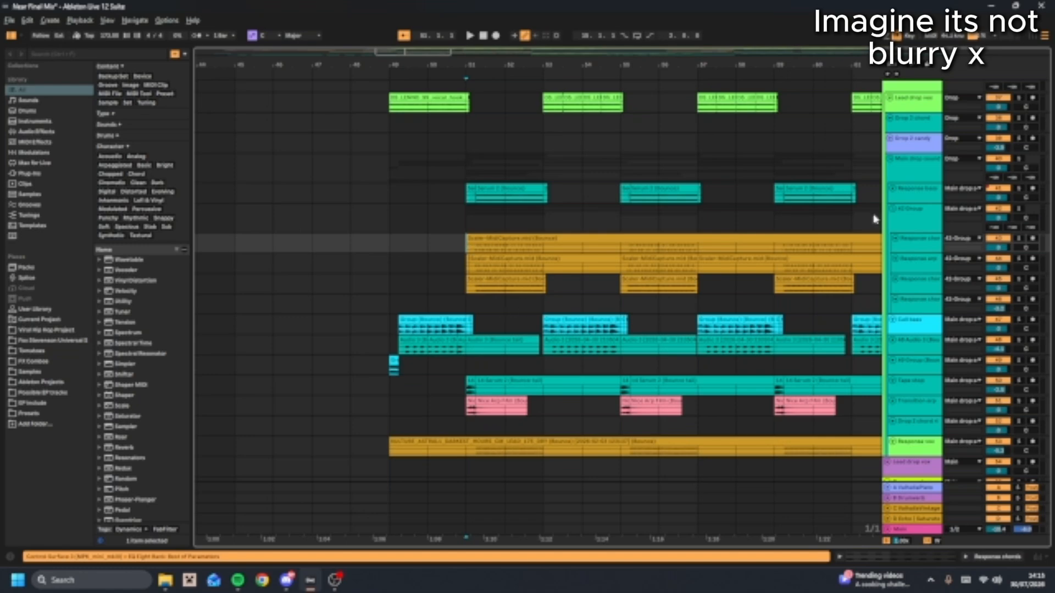
click(1018, 239)
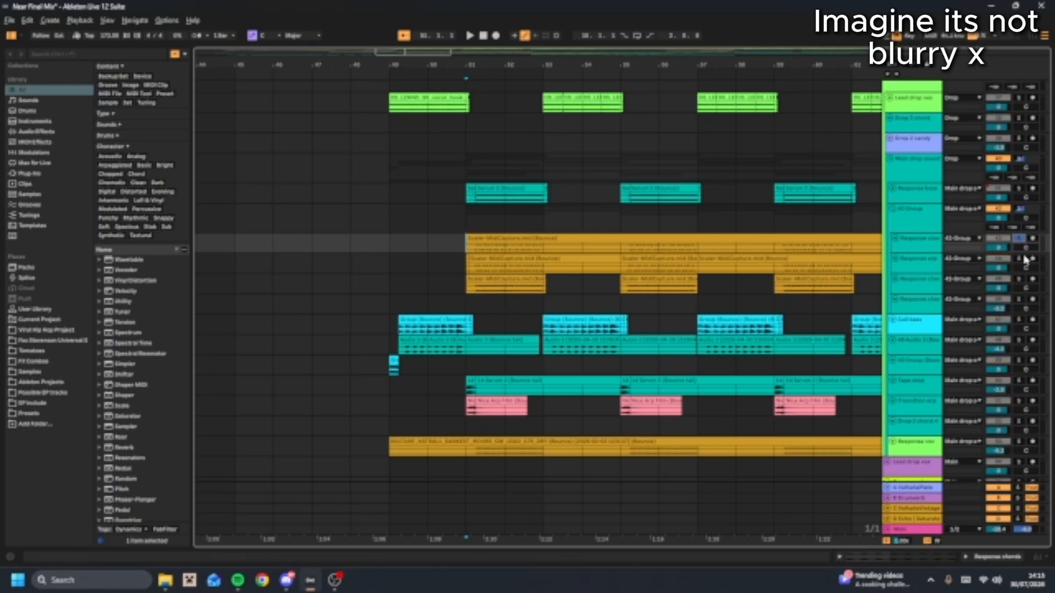
ctrl+click(1021, 258)
ctrl+click(1017, 279)
click(462, 244)
key(space)
drag(521, 255, 590, 259)
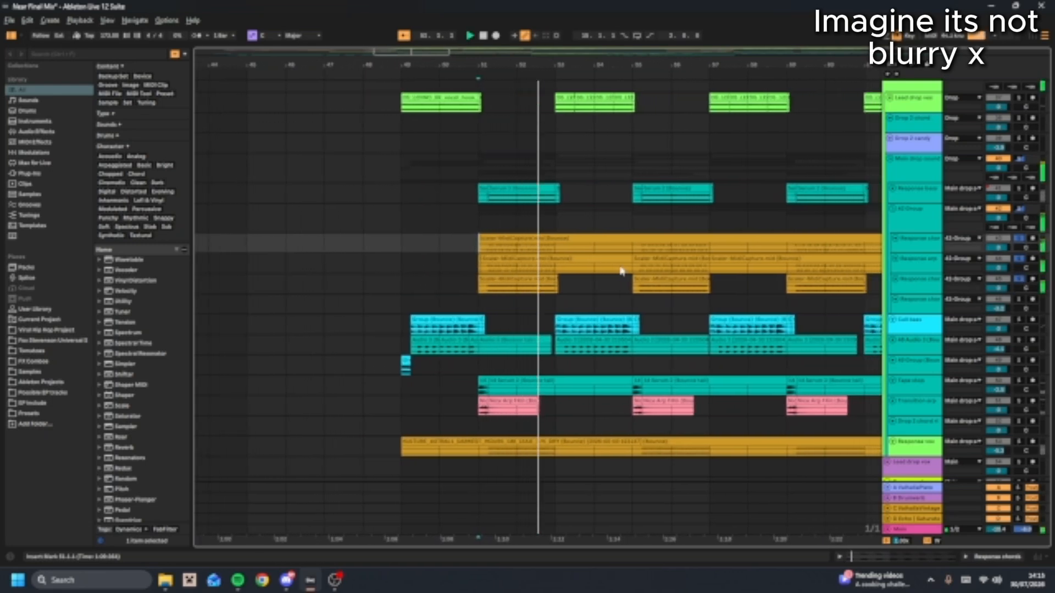
key(space)
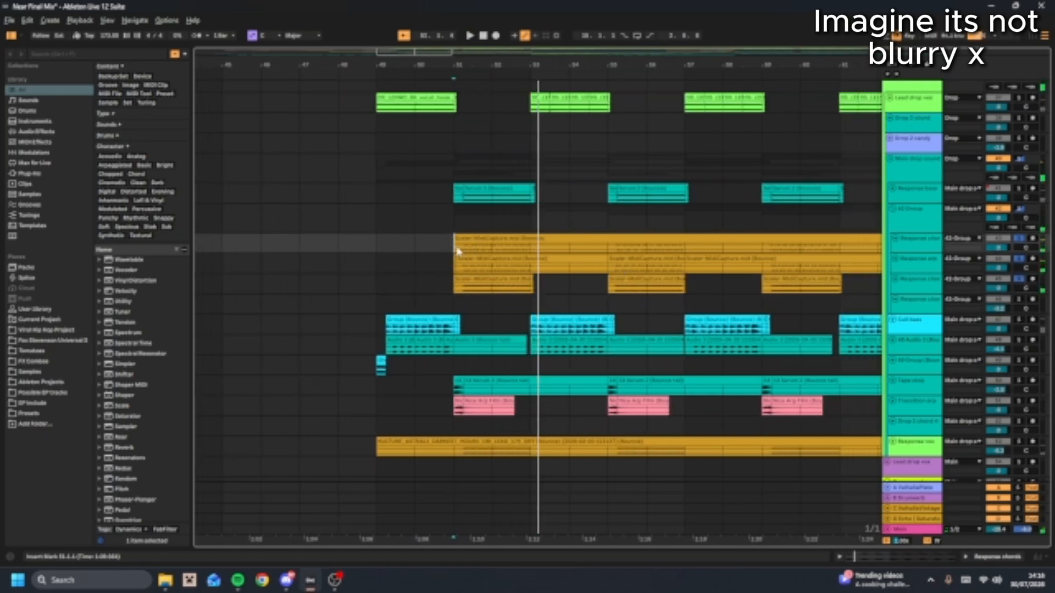
Play the same three Response tracks in the 42-Group one at a time in solo from bar 51
click(1020, 240)
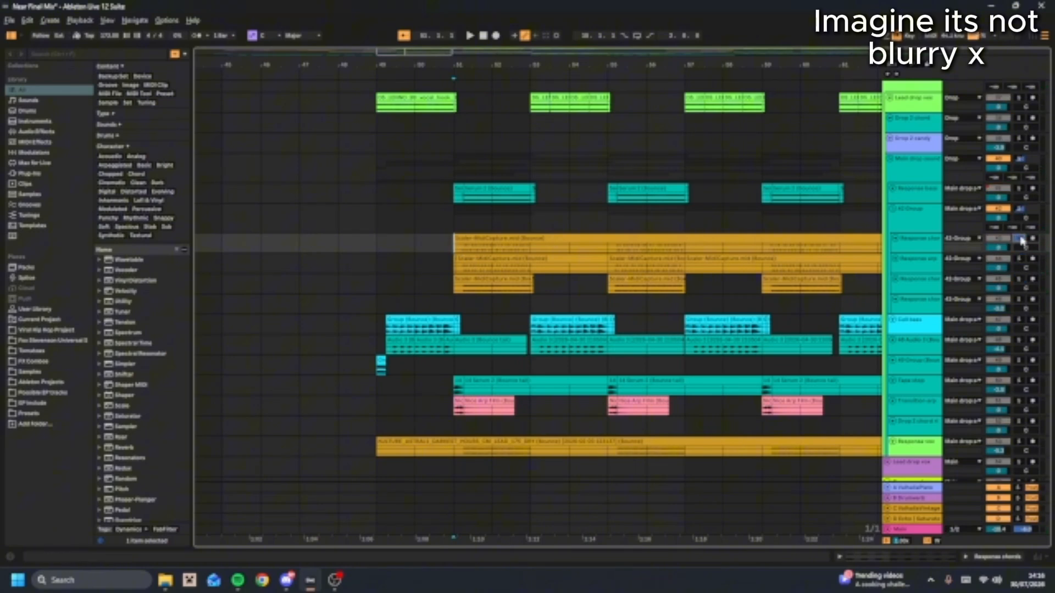
key(space)
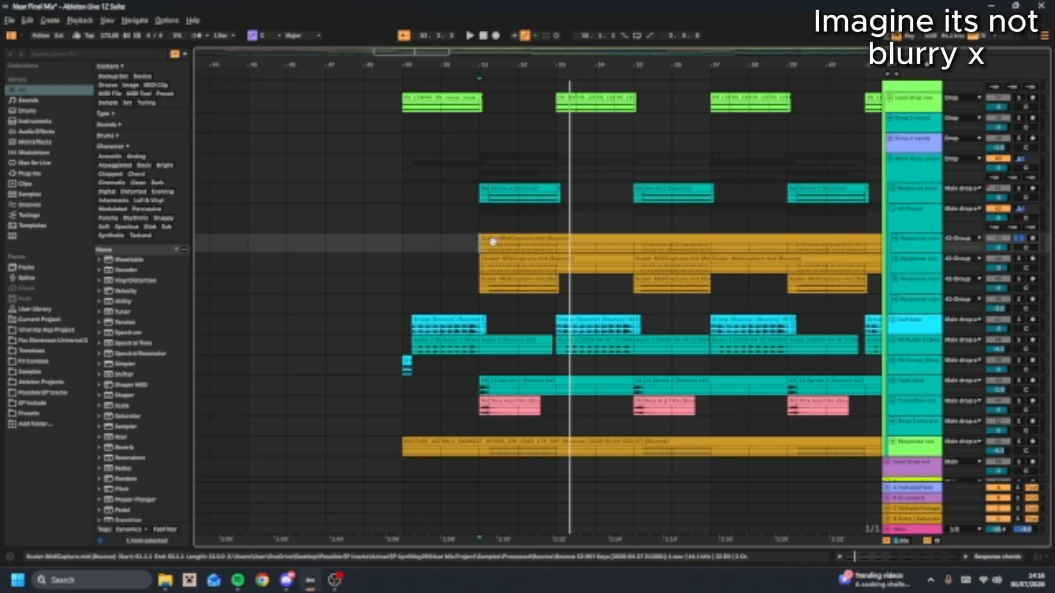
double_click(916, 263)
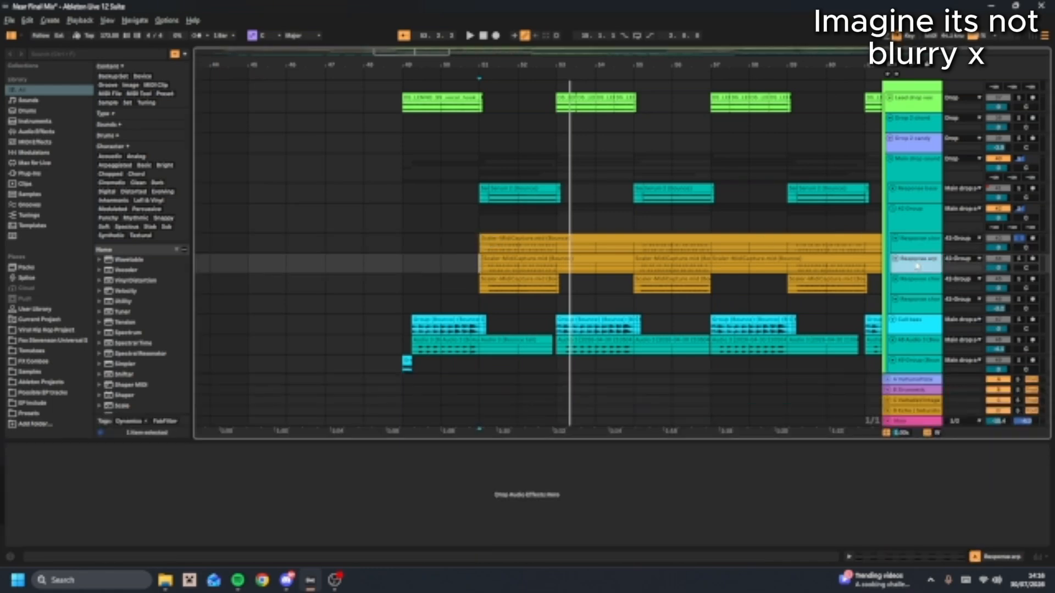
click(1022, 258)
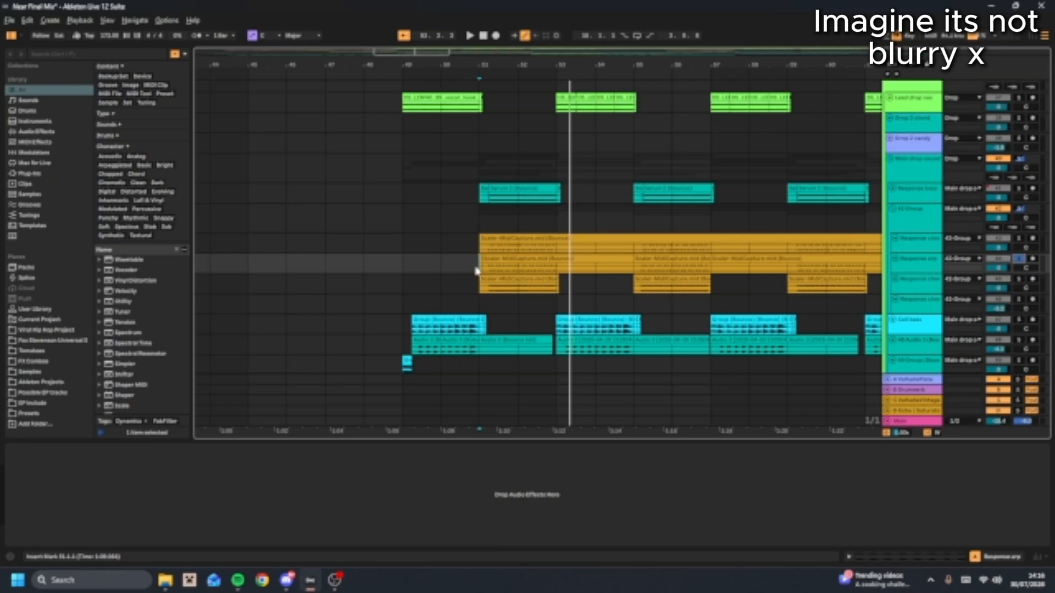
key(space)
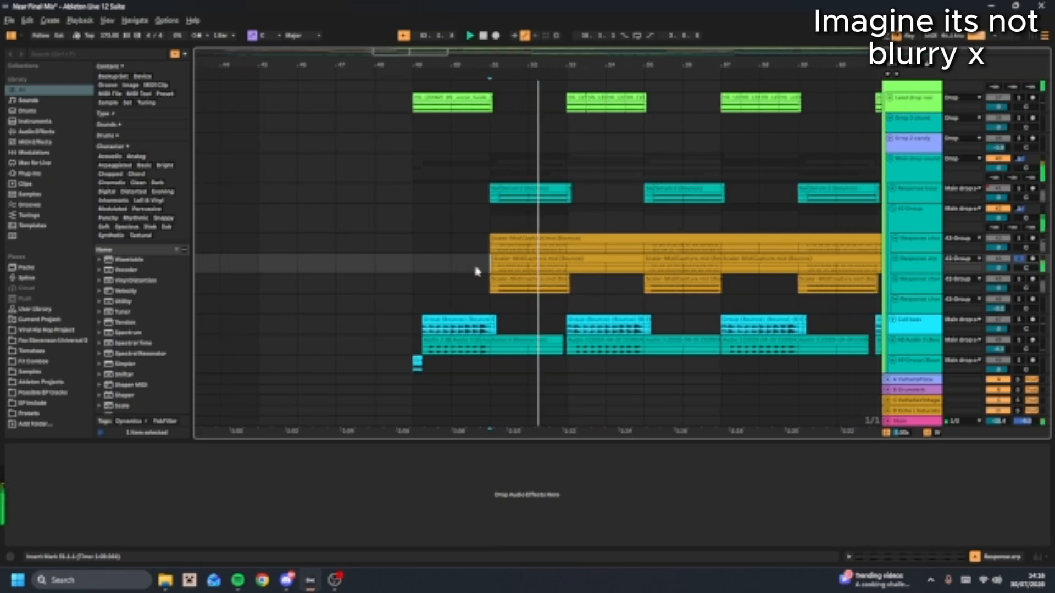
click(476, 288)
key(space)
click(1021, 282)
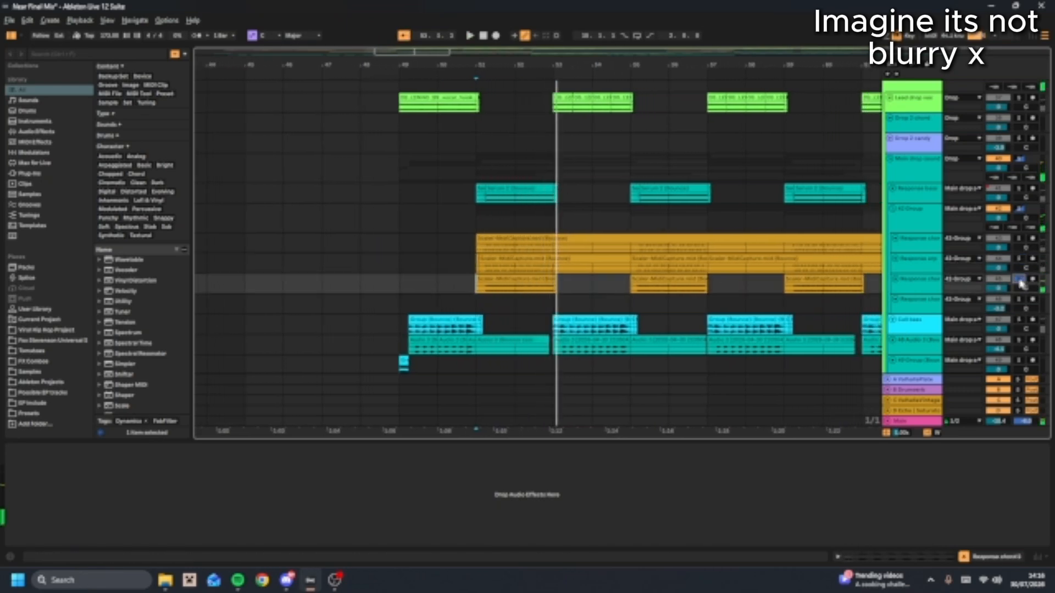
key(space)
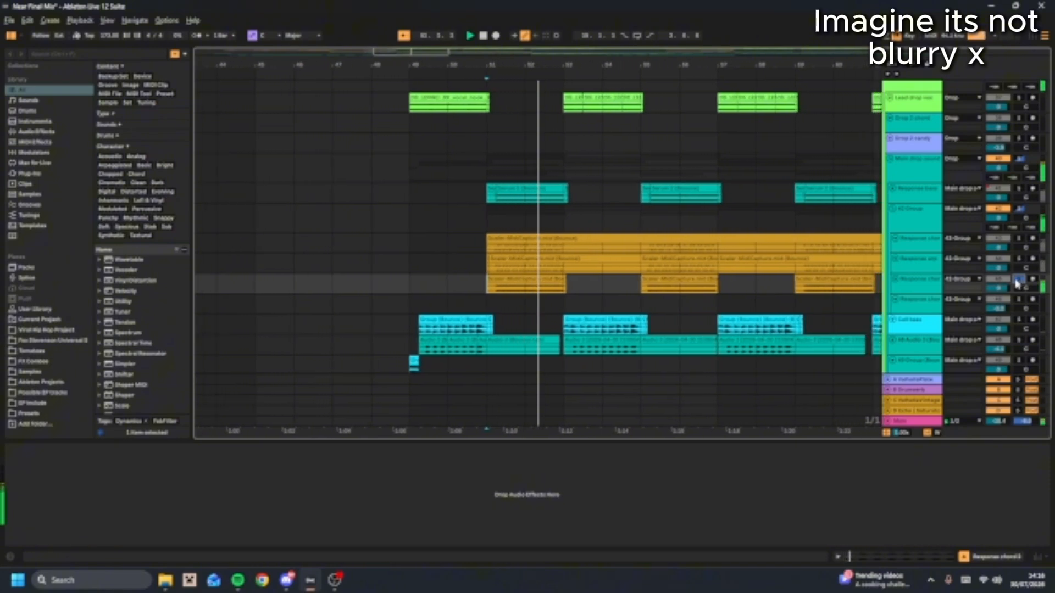
click(453, 218)
key(space)
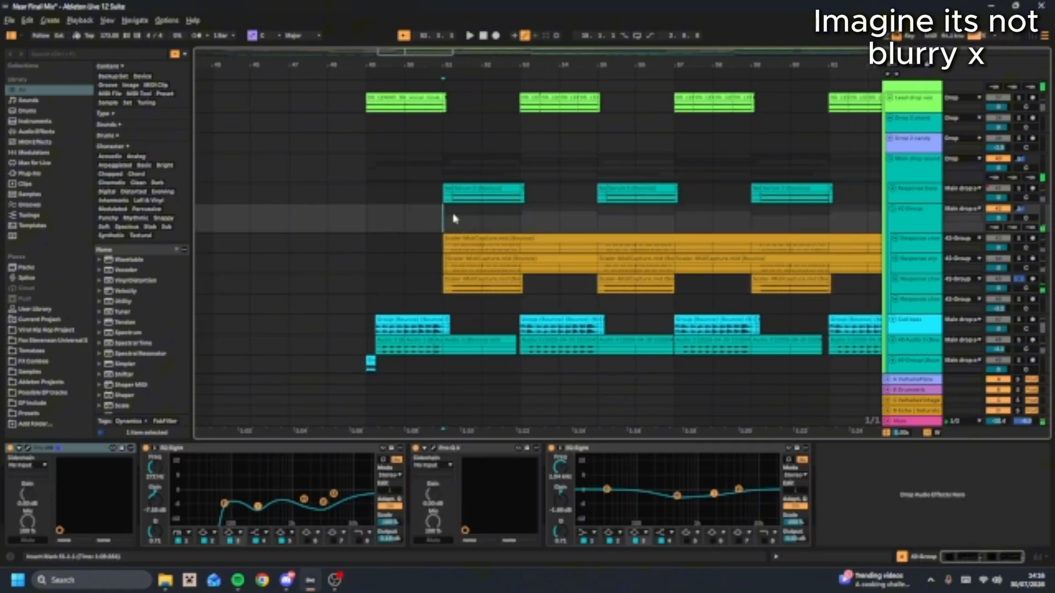
Solo the 42-Group, review its effects chain, hide the device view and select the Main drop sounds group
click(1021, 210)
double_click(930, 216)
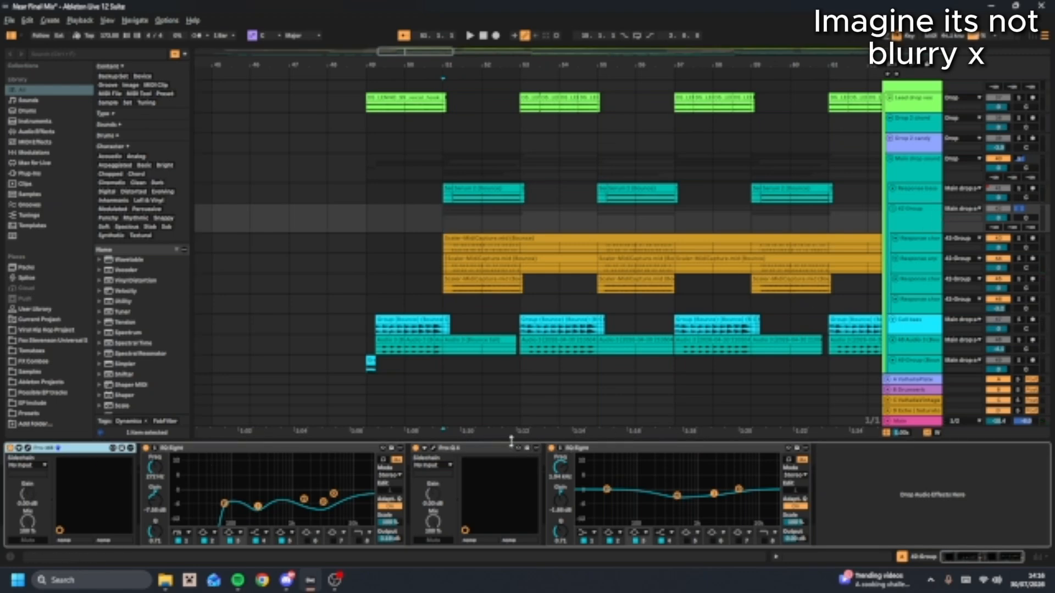
drag(511, 441, 512, 494)
click(917, 173)
scroll(829, 294, up, 2)
scroll(530, 291, down, 2)
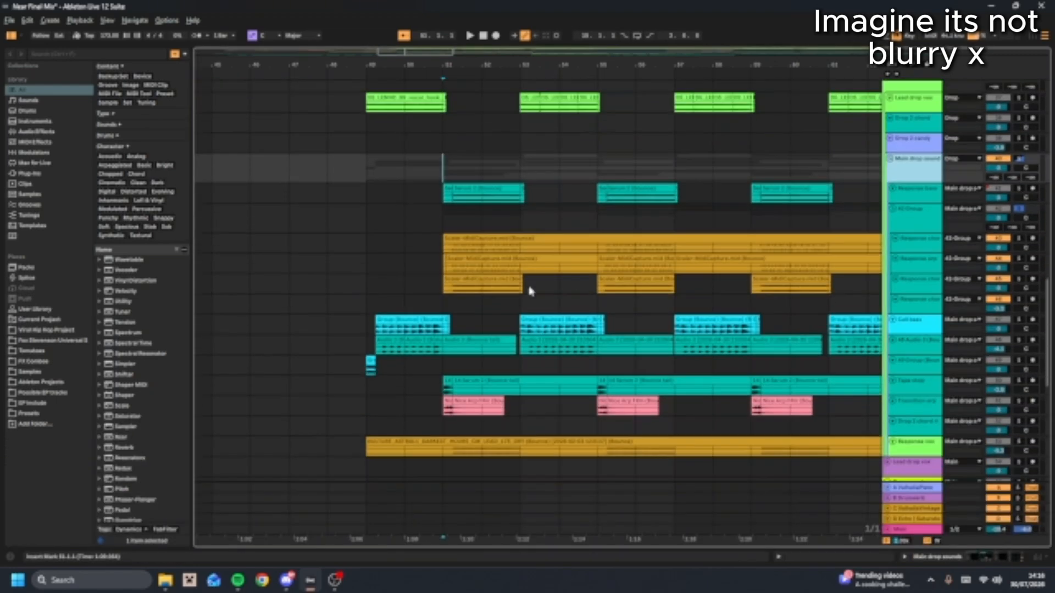
Play the Response vox track in solo from bar 51
click(443, 424)
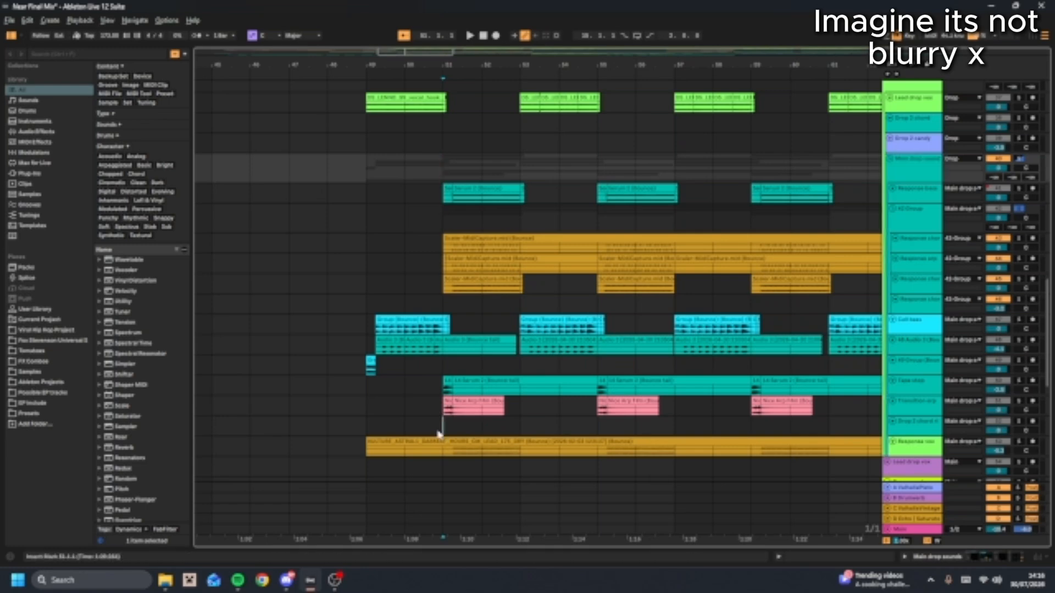
click(1019, 443)
key(space)
scroll(511, 431, down, 1)
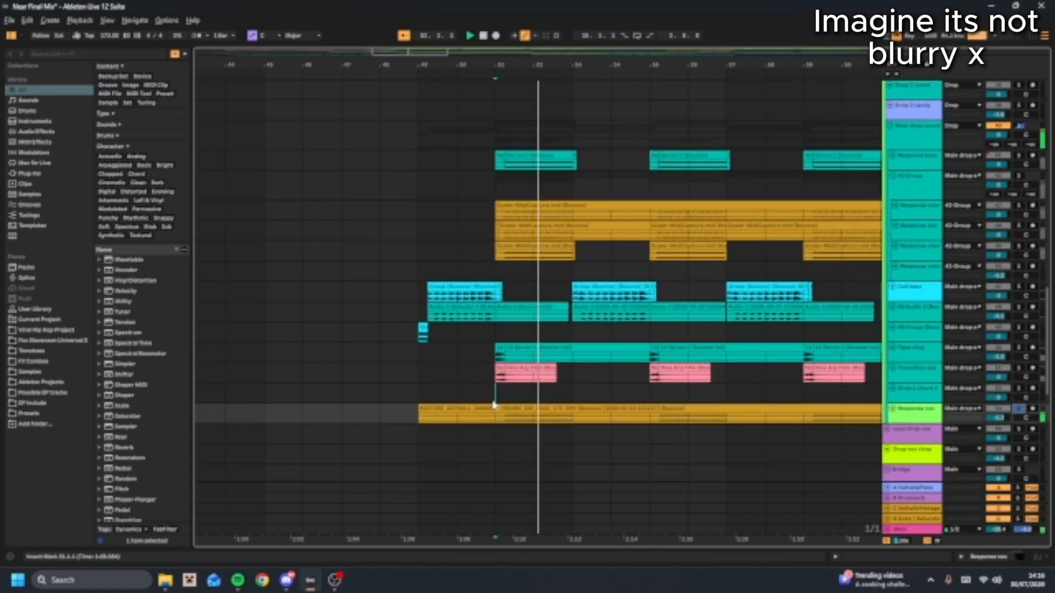
click(494, 403)
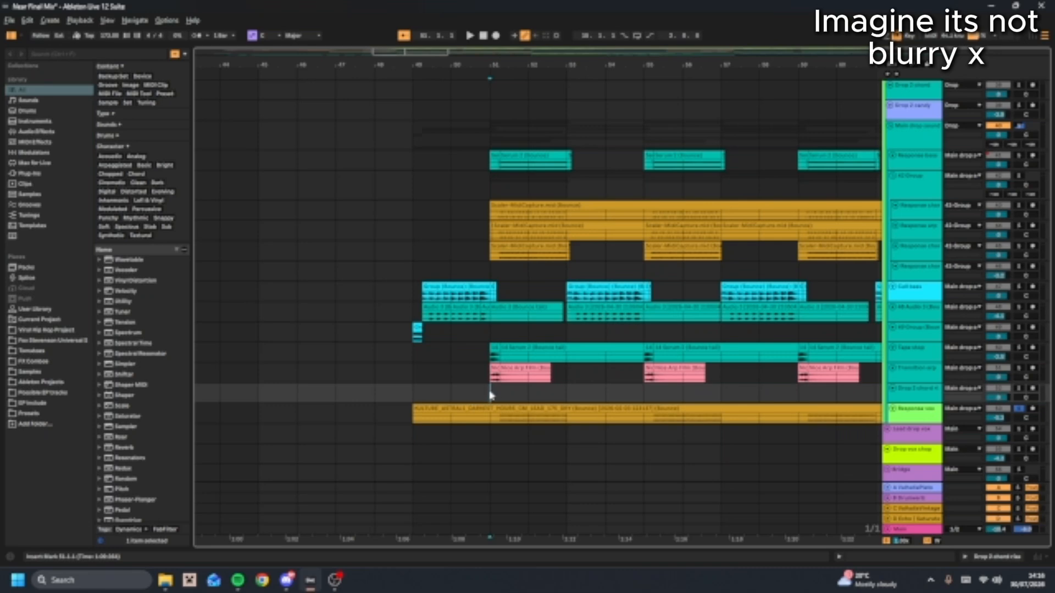
Solo the Tape stop track and play it from bar 51
click(489, 333)
scroll(933, 306, down, 2)
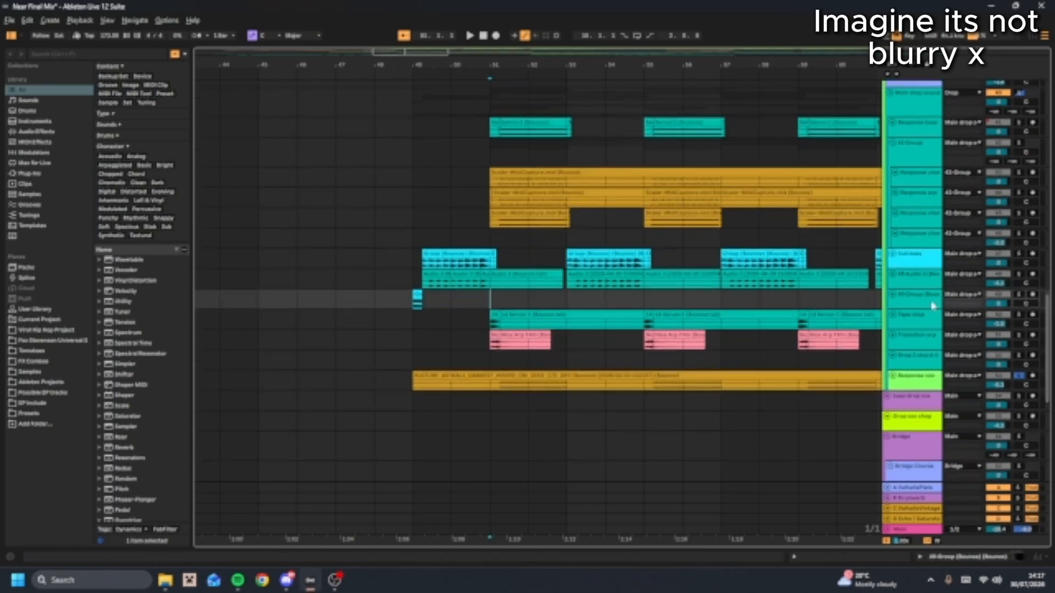
click(501, 320)
scroll(501, 324, up, 1)
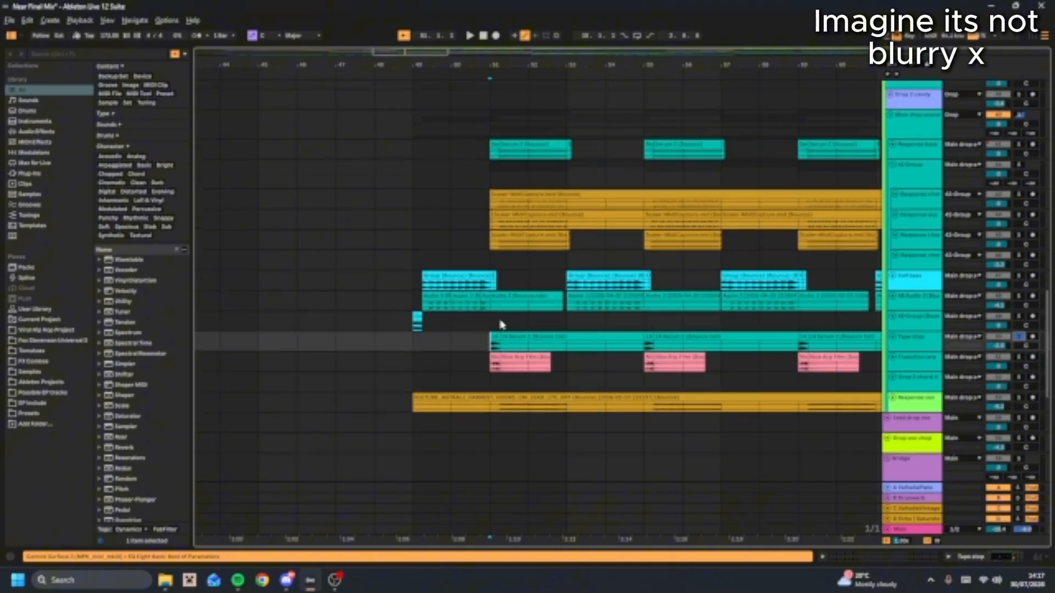
scroll(516, 324, down, 2)
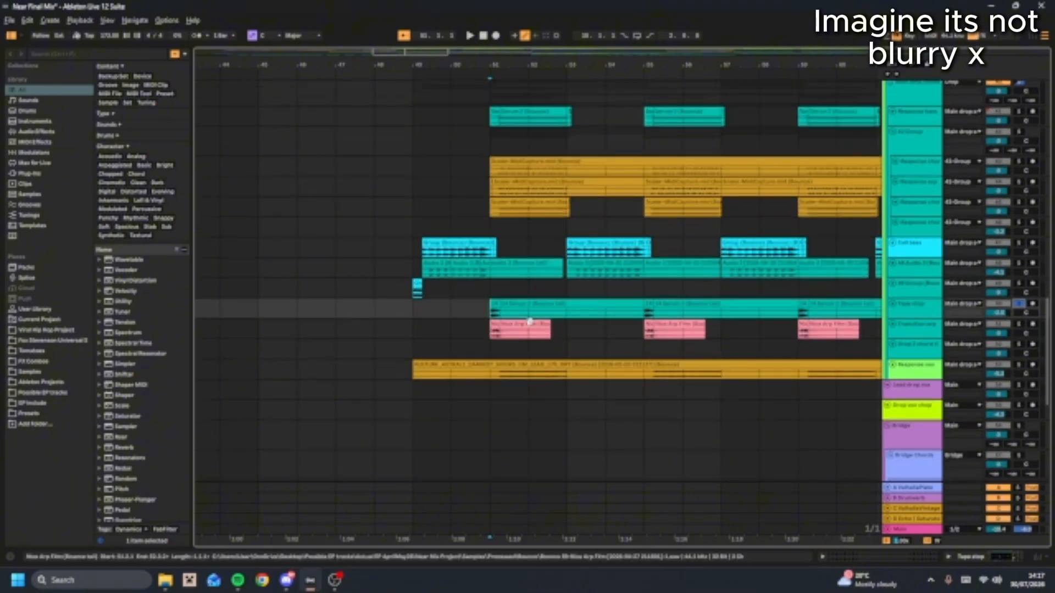
key(space)
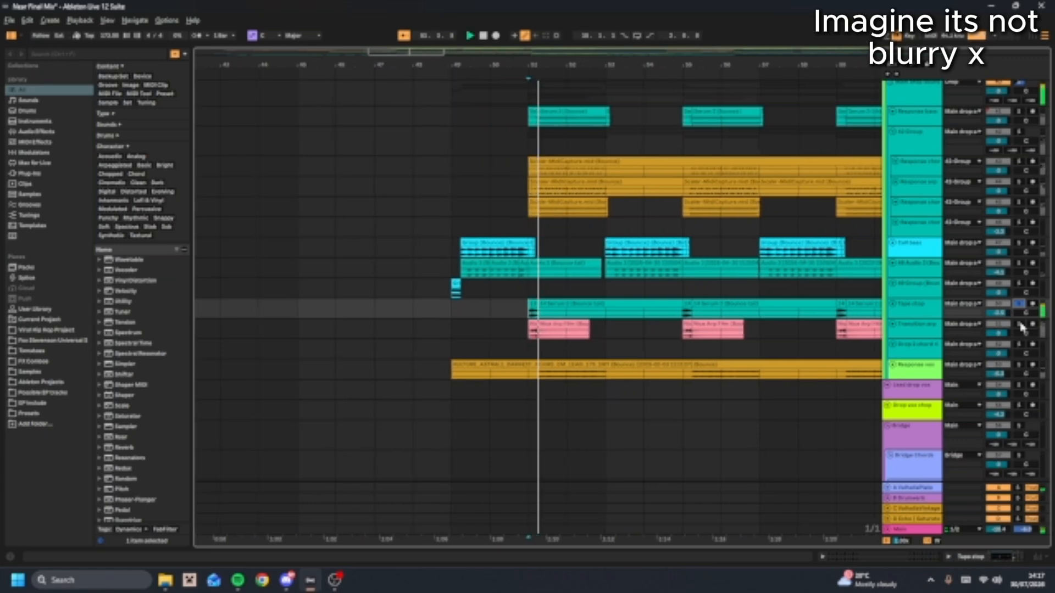
Play the Transition arp track in solo from bar 51, and open the Main drop sounds group's effects chain
click(1019, 328)
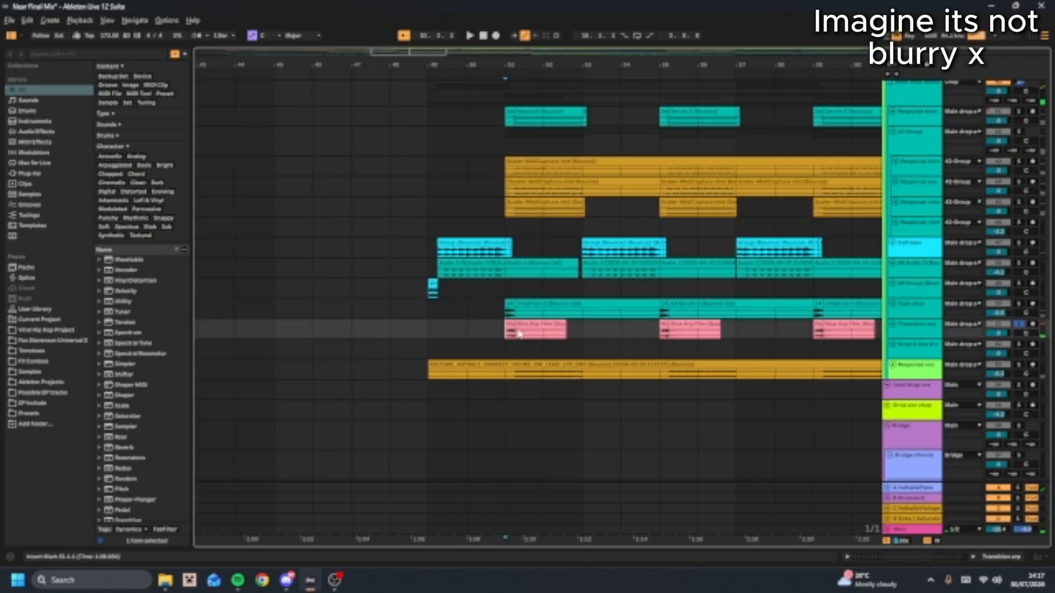
key(space)
double_click(915, 331)
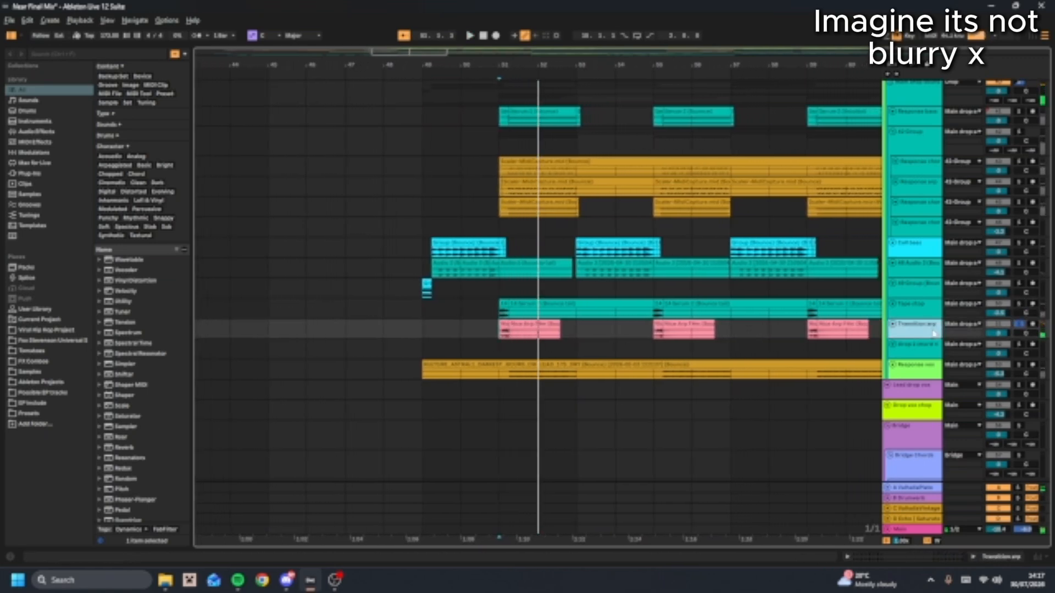
scroll(915, 331, up, 2)
click(925, 153)
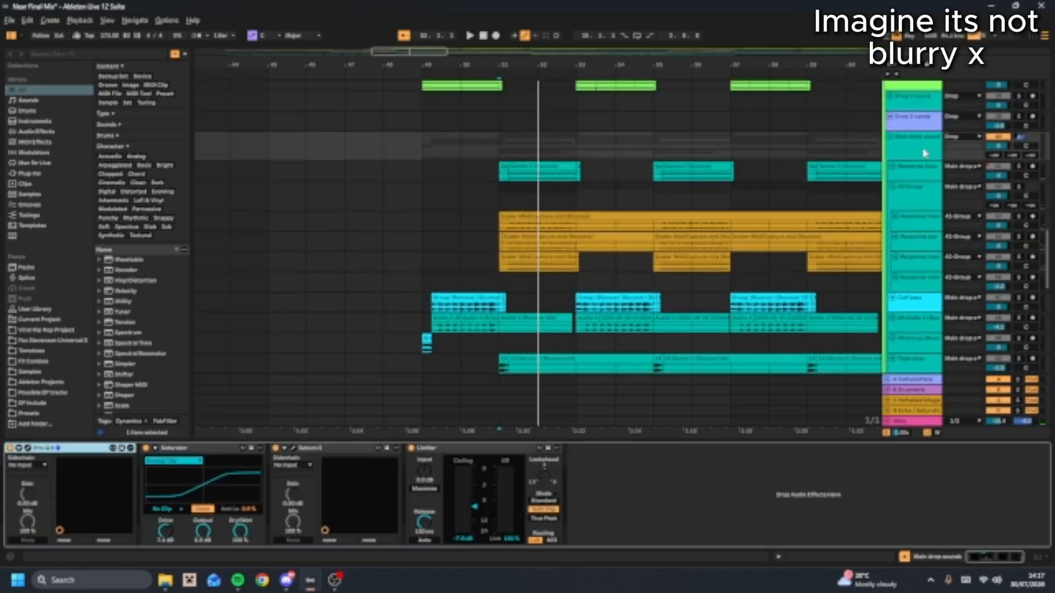
Solo the whole Drop group, look through its full effects chain and hide the device view
scroll(907, 156, up, 2)
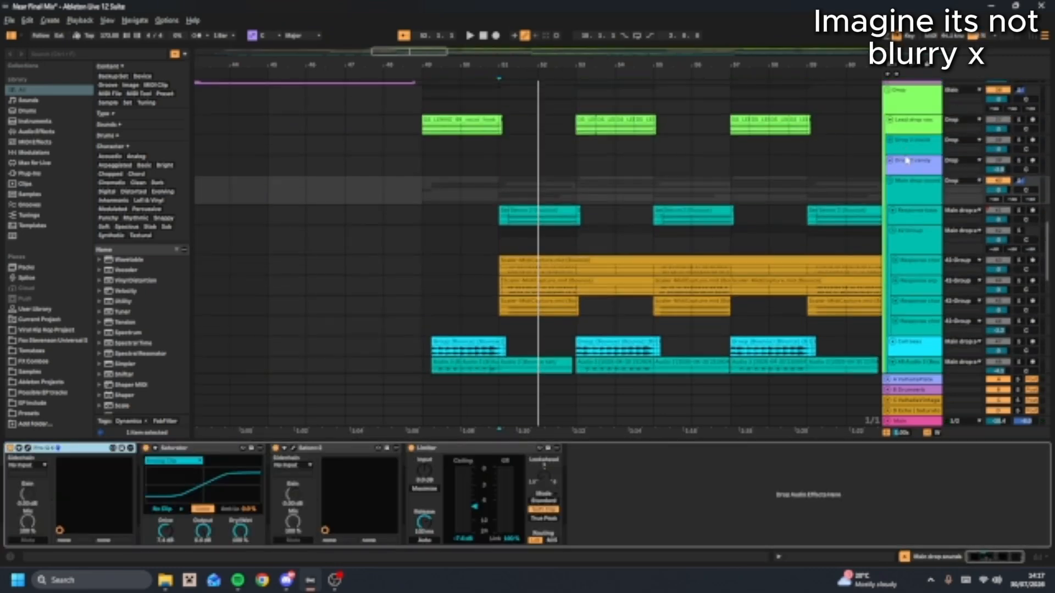
click(920, 103)
click(1021, 92)
double_click(912, 98)
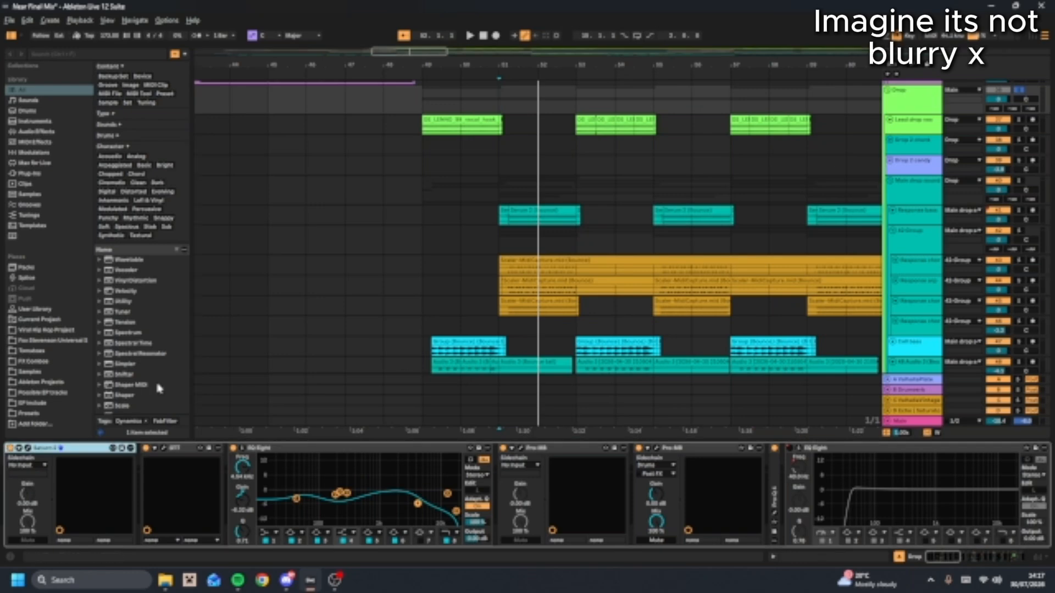
drag(944, 559, 914, 566)
click(948, 561)
mouse_move(948, 561)
mouse_down()
mouse_move(1014, 557)
mouse_move(912, 558)
mouse_move(1014, 558)
mouse_move(930, 560)
mouse_up()
key(ctrl+alt+l)
Place the insertion point on the Drop group at bar 49 and examine the arrangement from the build-ups through both drops and the bridge
click(424, 160)
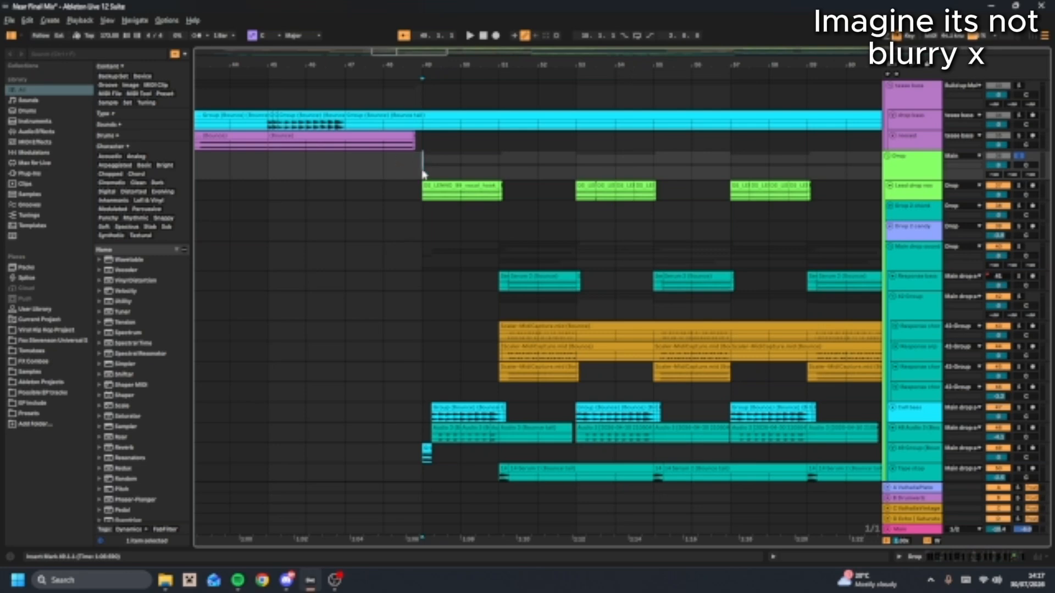
scroll(666, 146, down, 3)
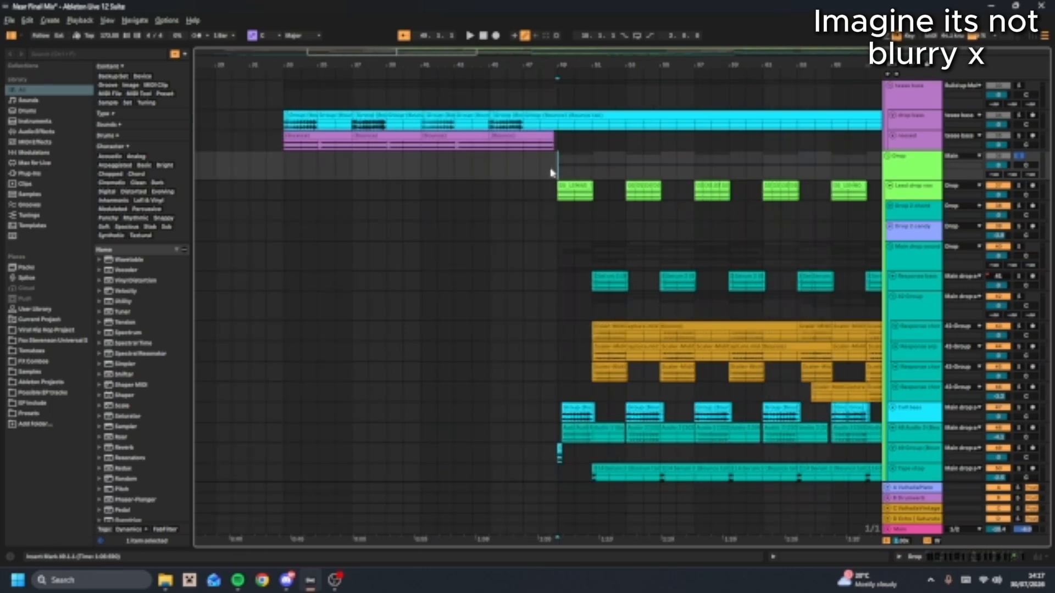
scroll(652, 173, down, 5)
scroll(436, 203, up, 5)
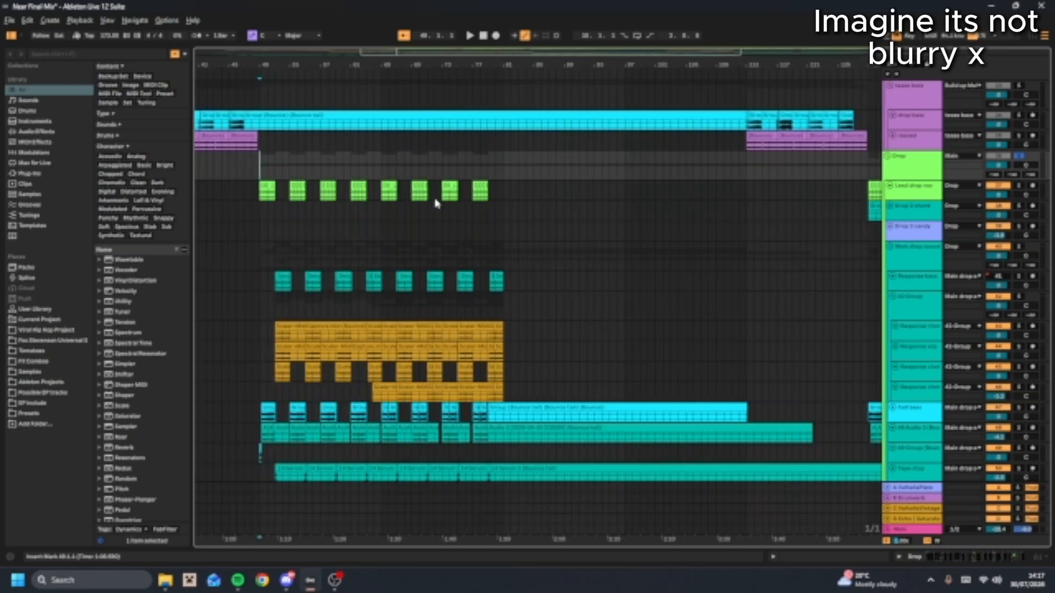
scroll(435, 203, down, 4)
scroll(436, 203, down, 5)
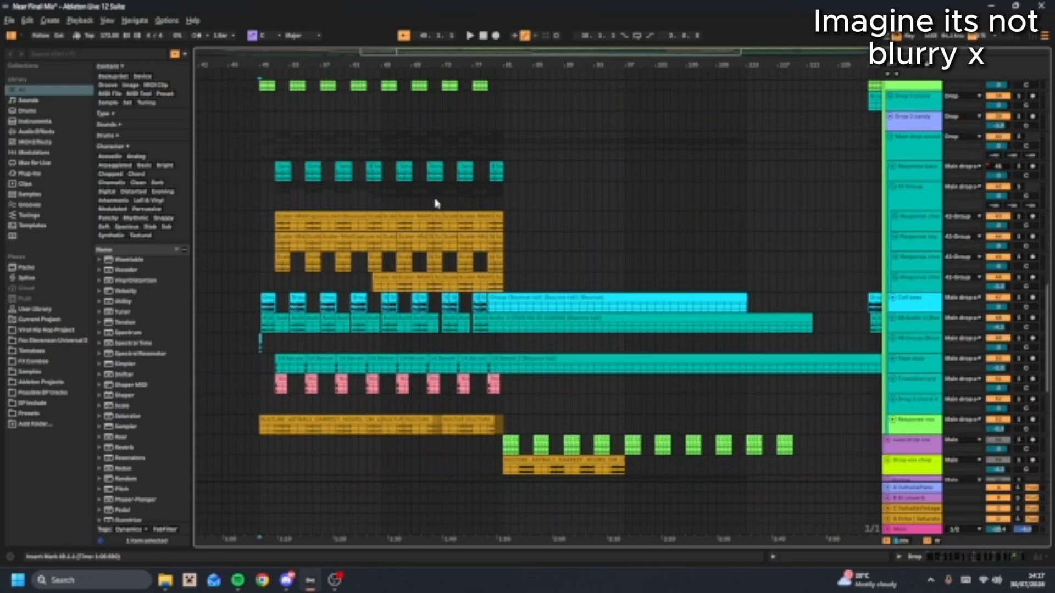
scroll(436, 199, up, 4)
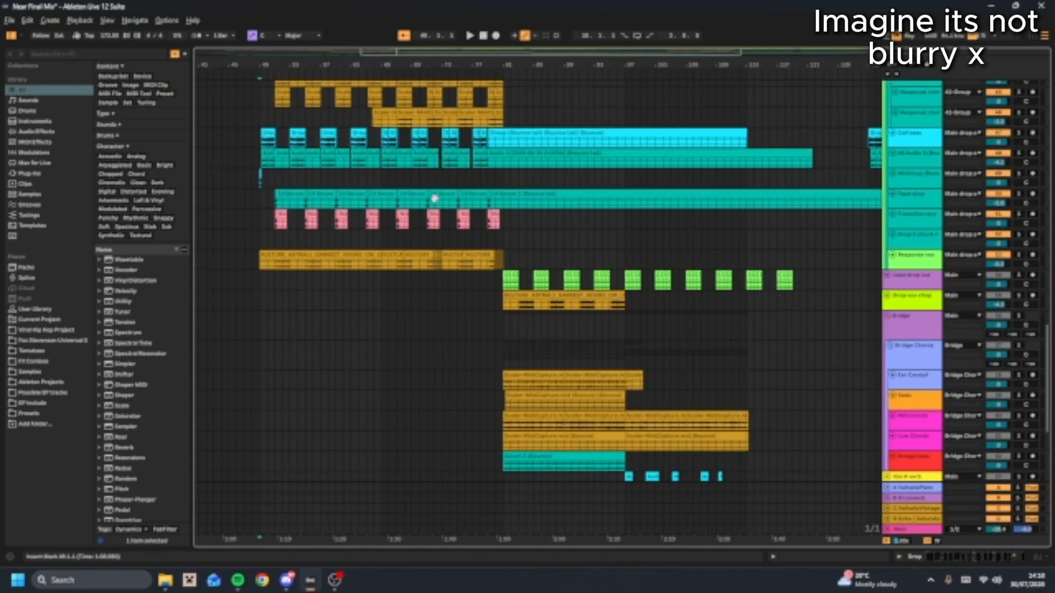
scroll(437, 202, down, 3)
scroll(436, 202, down, 2)
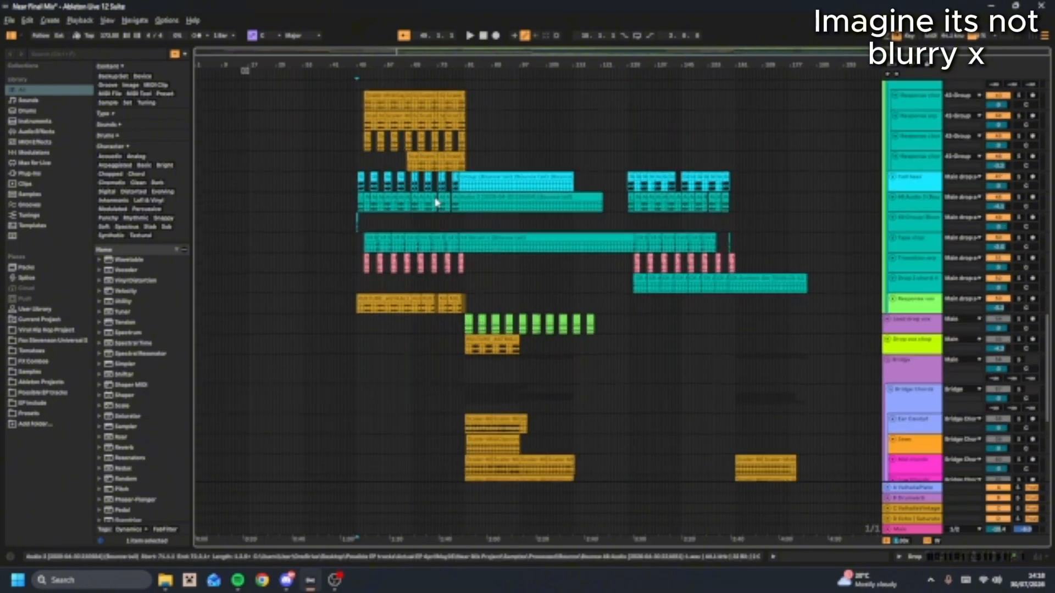
scroll(435, 202, up, 5)
scroll(436, 202, up, 3)
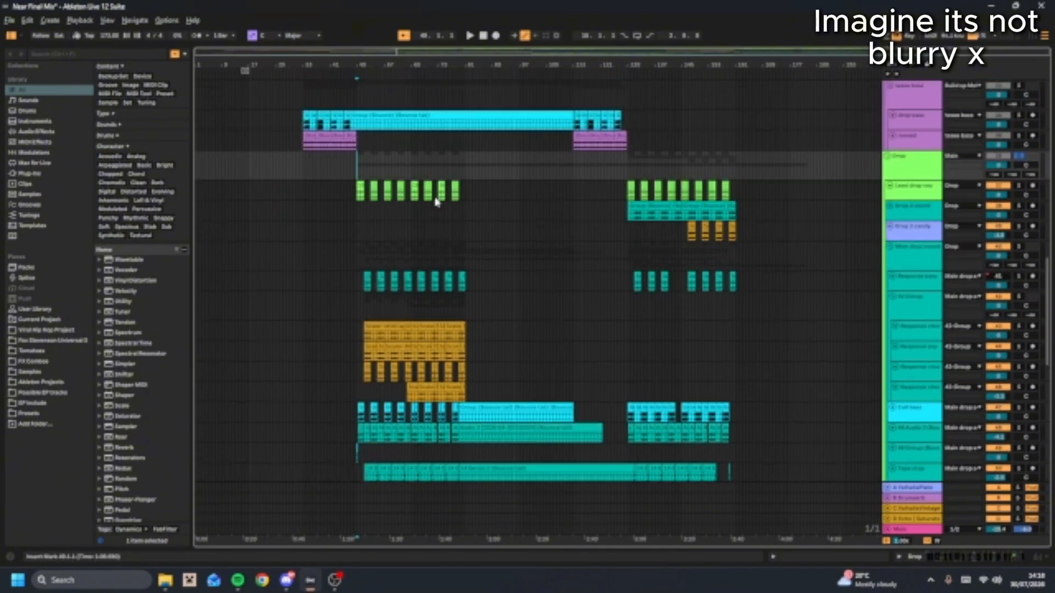
scroll(437, 202, up, 4)
scroll(440, 202, down, 1)
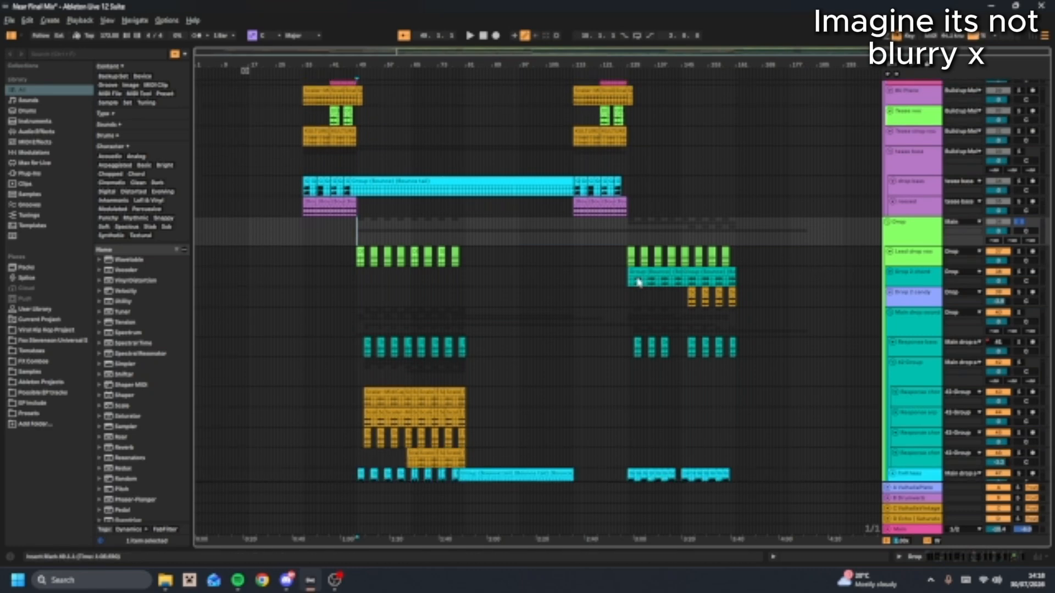
Place the insertion point on the Drop group at the start of the second drop, where the Drop 2 chord clip begins
scroll(632, 277, up, 3)
click(614, 237)
scroll(614, 237, down, 2)
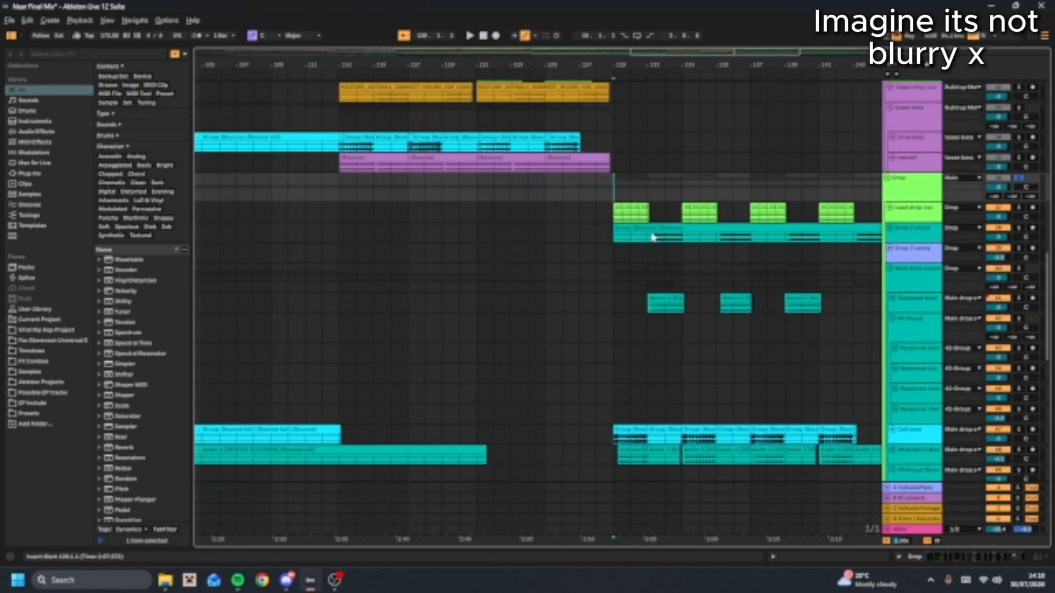
Solo the Drop 2 chord track and play it from bar 131 in the second drop
click(651, 238)
scroll(756, 245, down, 4)
scroll(311, 392, down, 2)
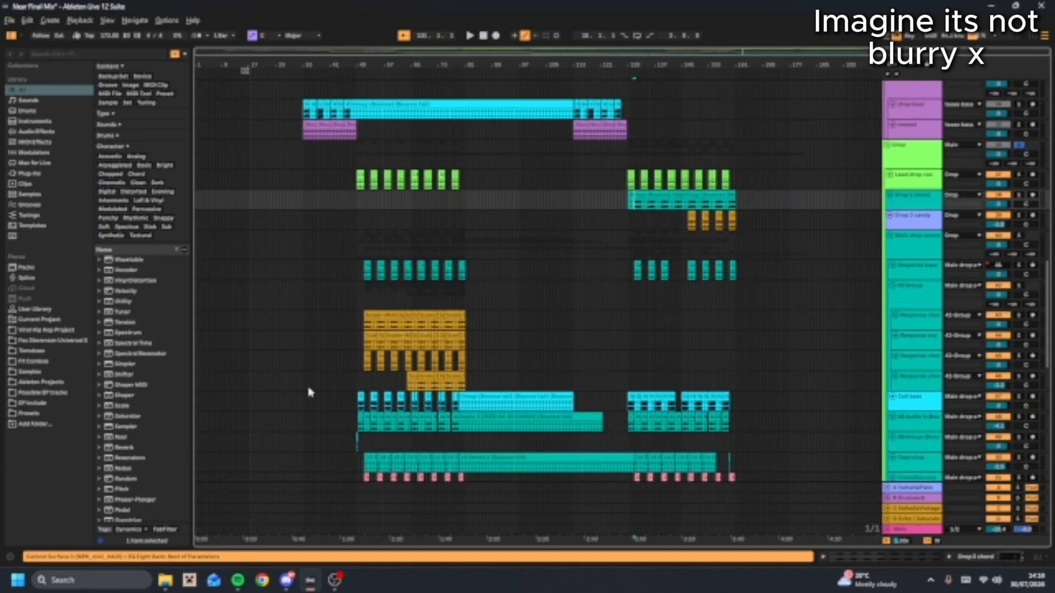
scroll(708, 211, up, 5)
scroll(582, 203, down, 4)
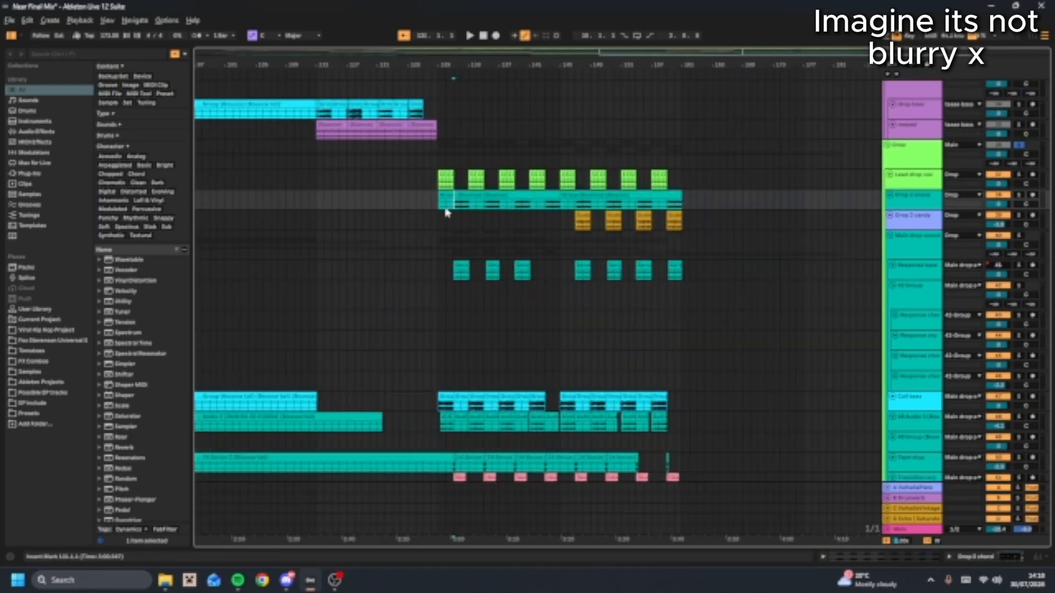
scroll(444, 206, up, 5)
click(1019, 195)
key(space)
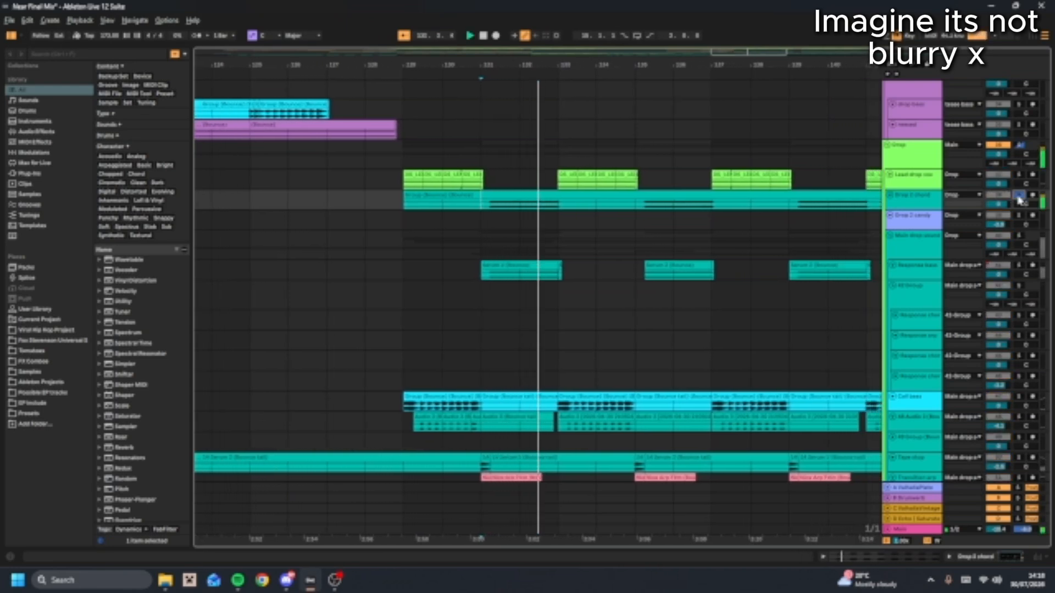
Open the Drop 2 chord track's effects chain, stop playback, and toggle the track's solo off and back on
double_click(914, 204)
key(space)
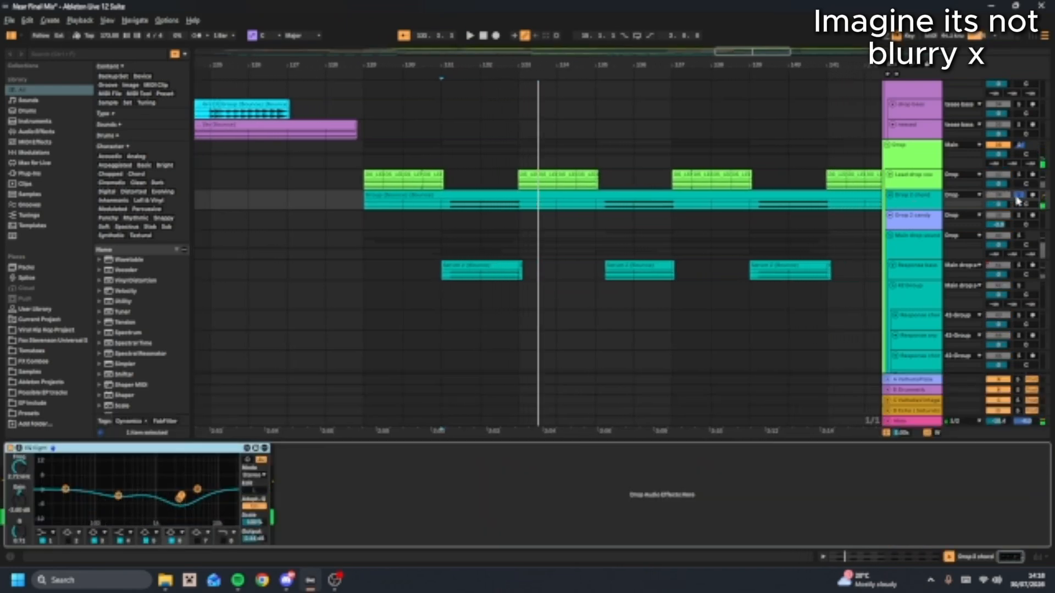
click(1017, 198)
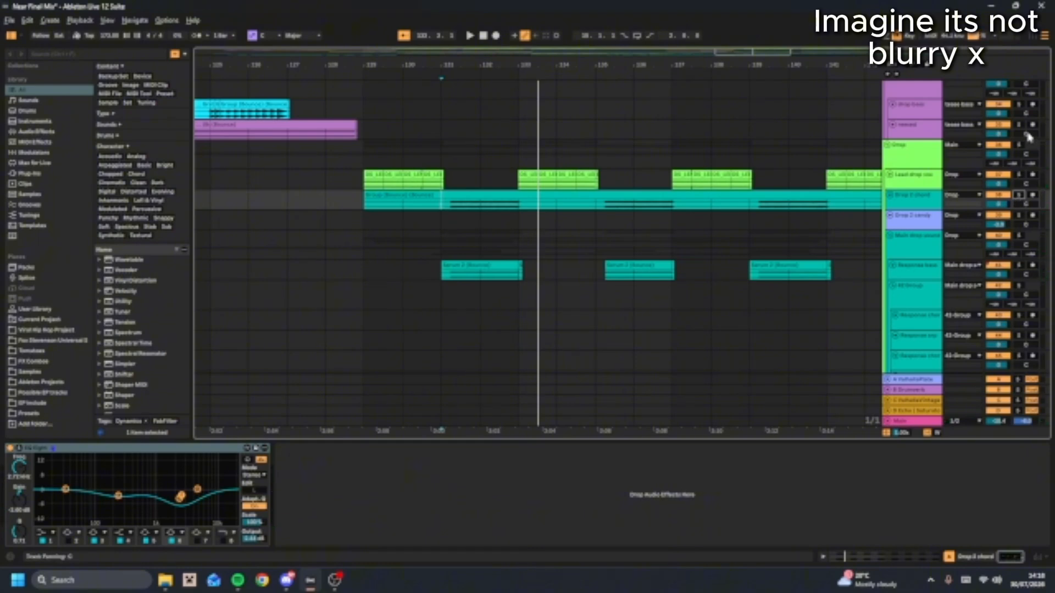
click(1018, 195)
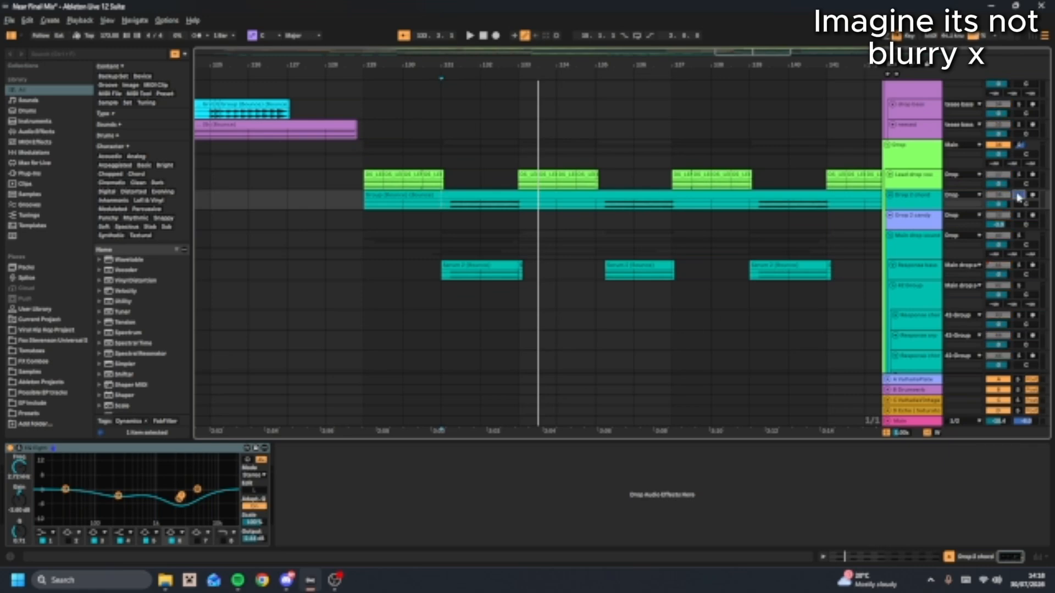
Audition the soloed Drop 2 chord track from bars 135 and 143, and return the insertion point to bar 139
click(441, 204)
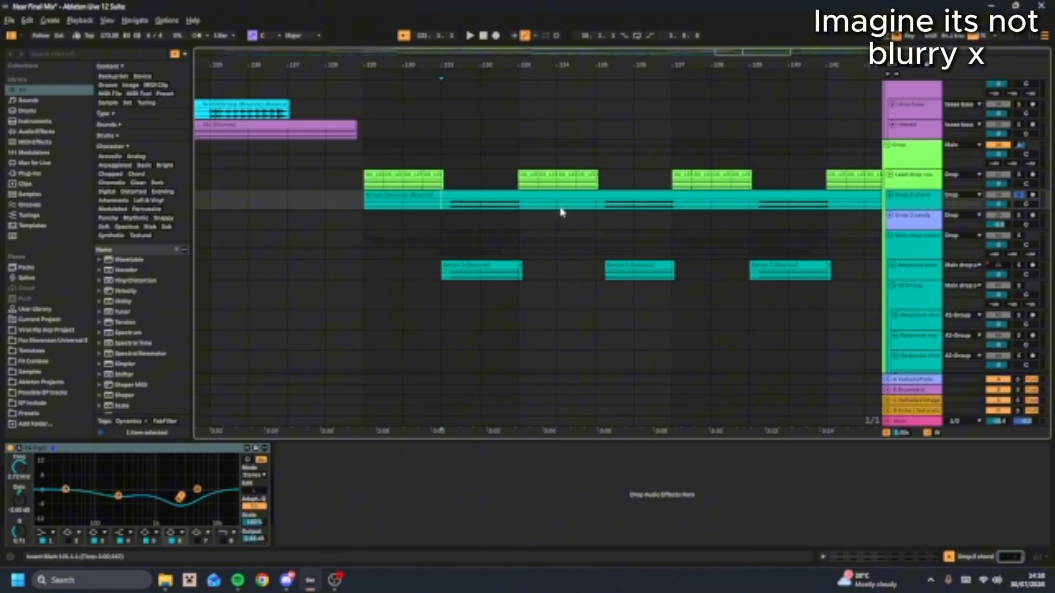
click(599, 208)
key(space)
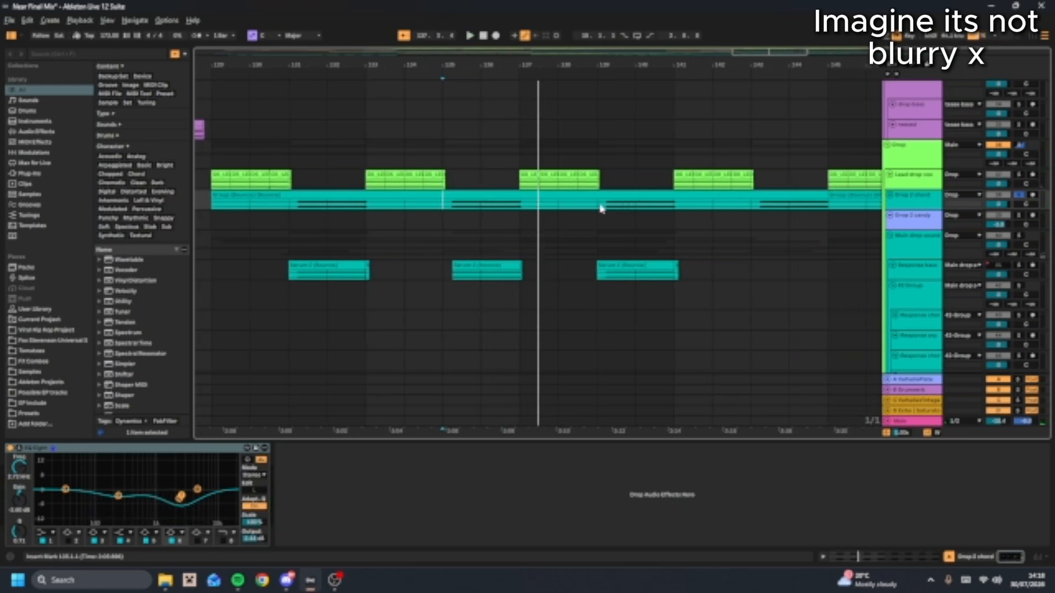
click(604, 209)
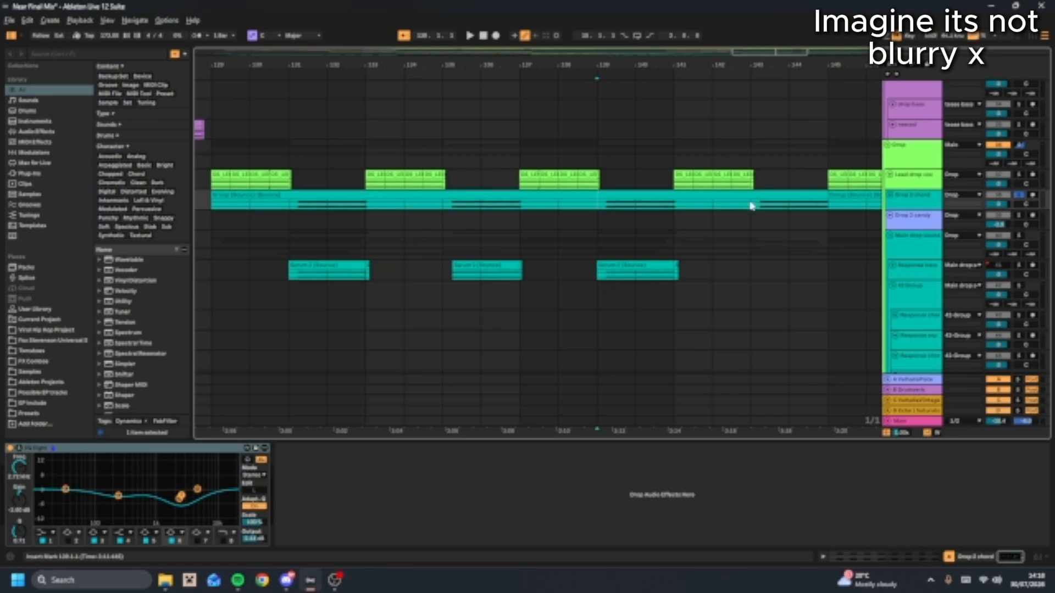
scroll(731, 250, up, 2)
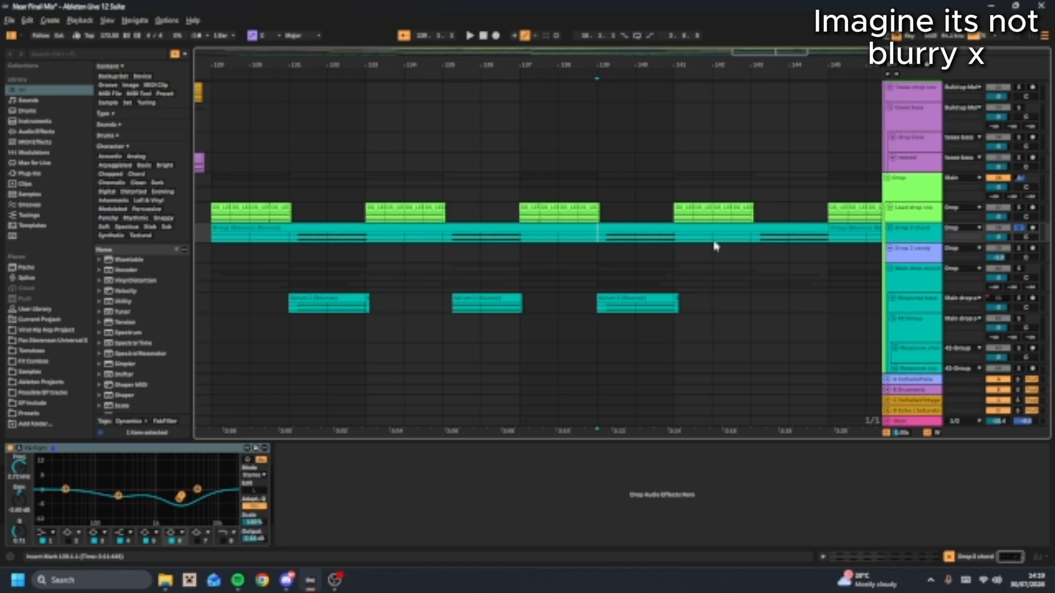
key(space)
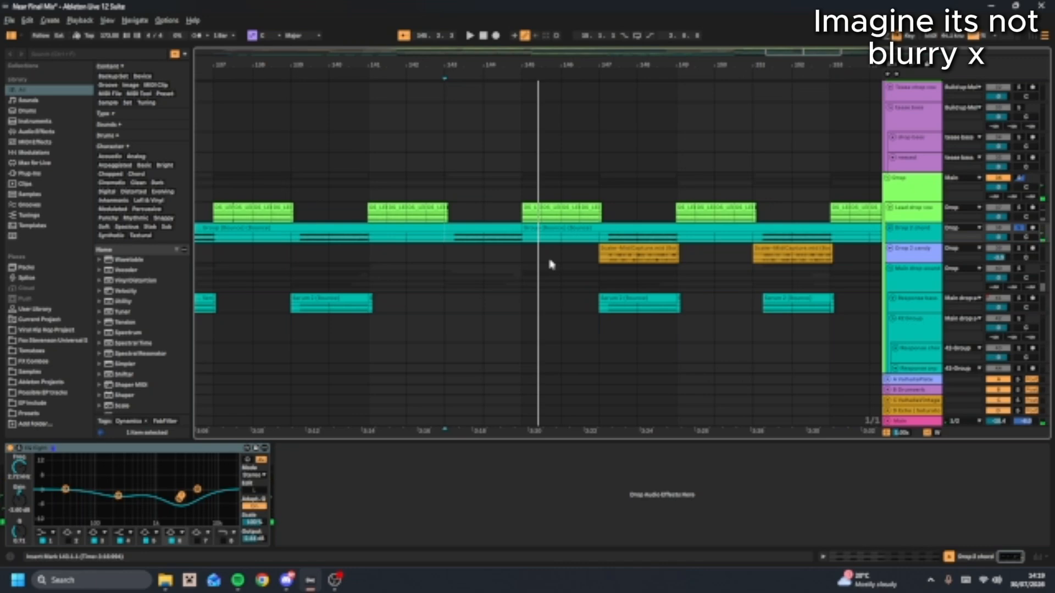
click(292, 237)
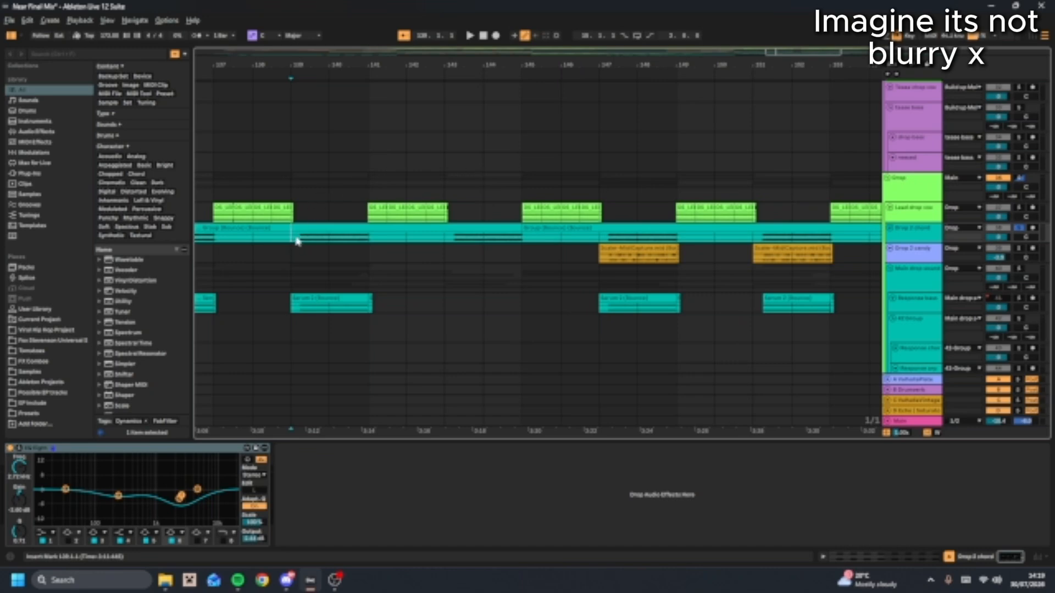
click(928, 236)
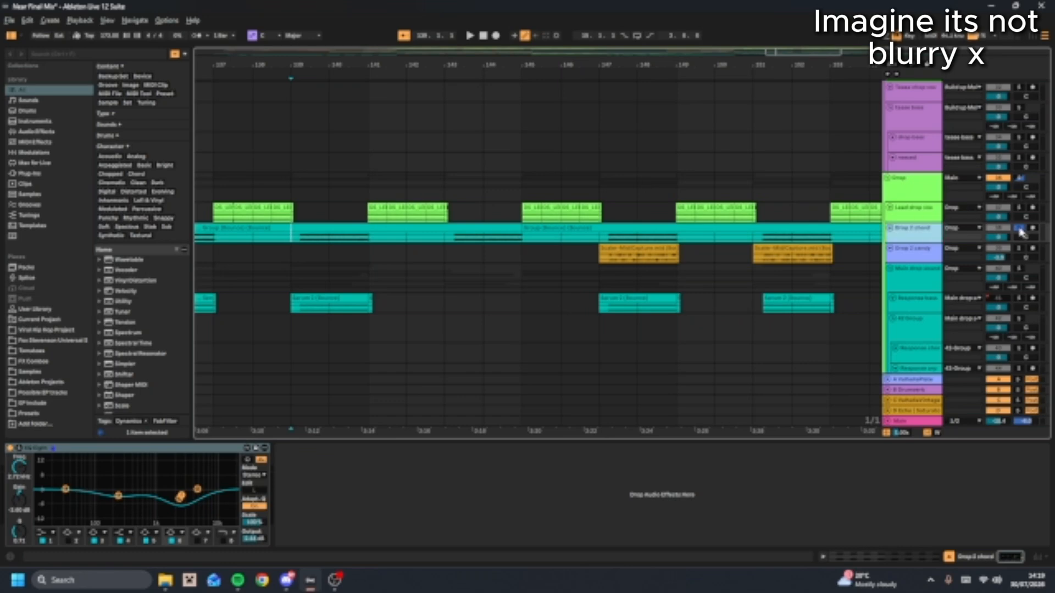
Solo the Drop 2 candy track and play it from its first clip at bar 147
click(599, 258)
click(1019, 248)
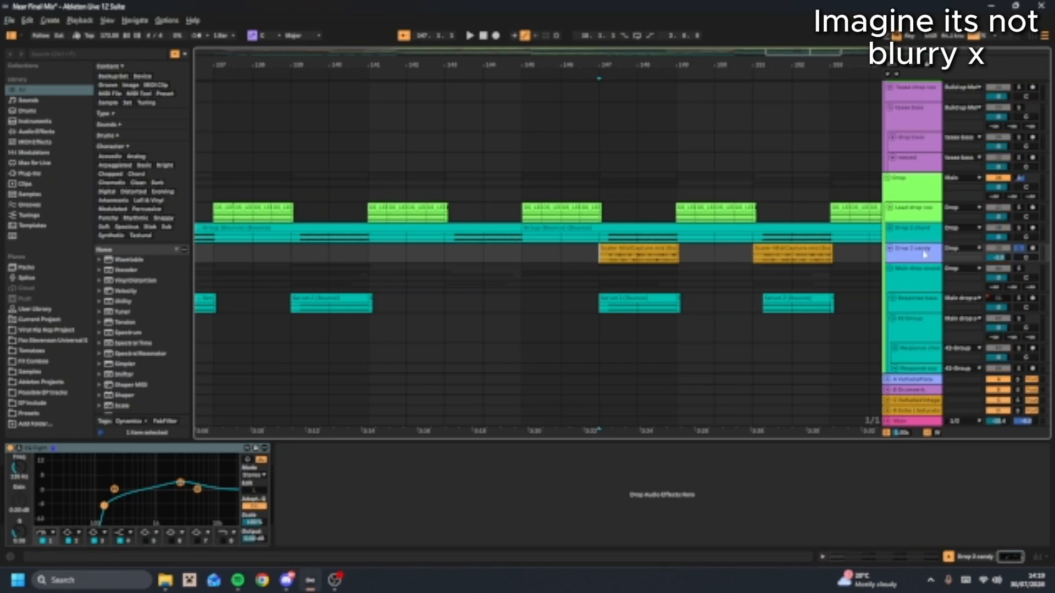
click(632, 248)
key(space)
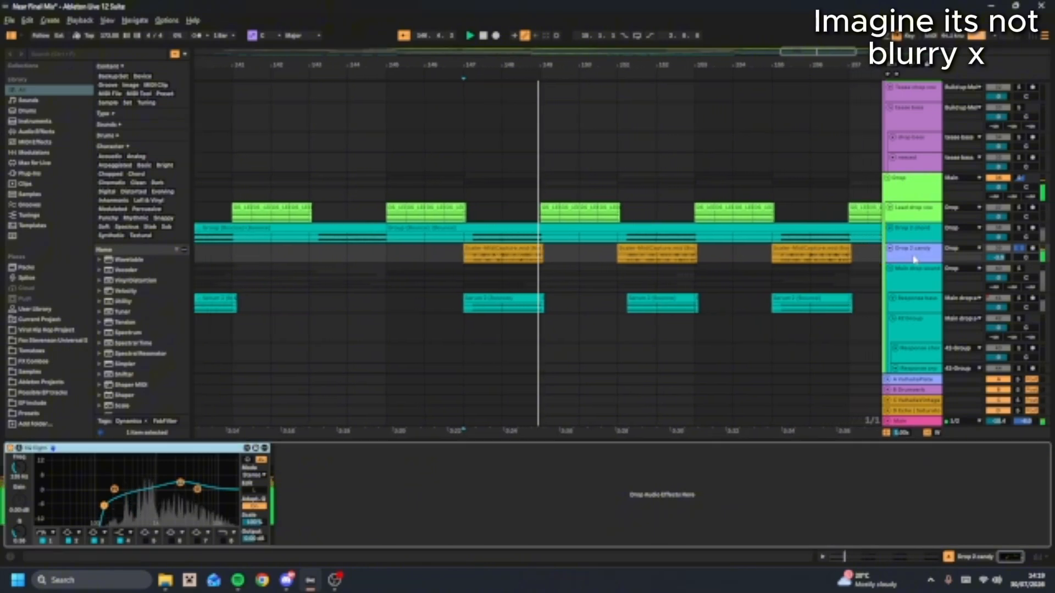
Solo the whole Drop group during playback to hear the candy in context, stop playback, and unsolo the group
click(1024, 180)
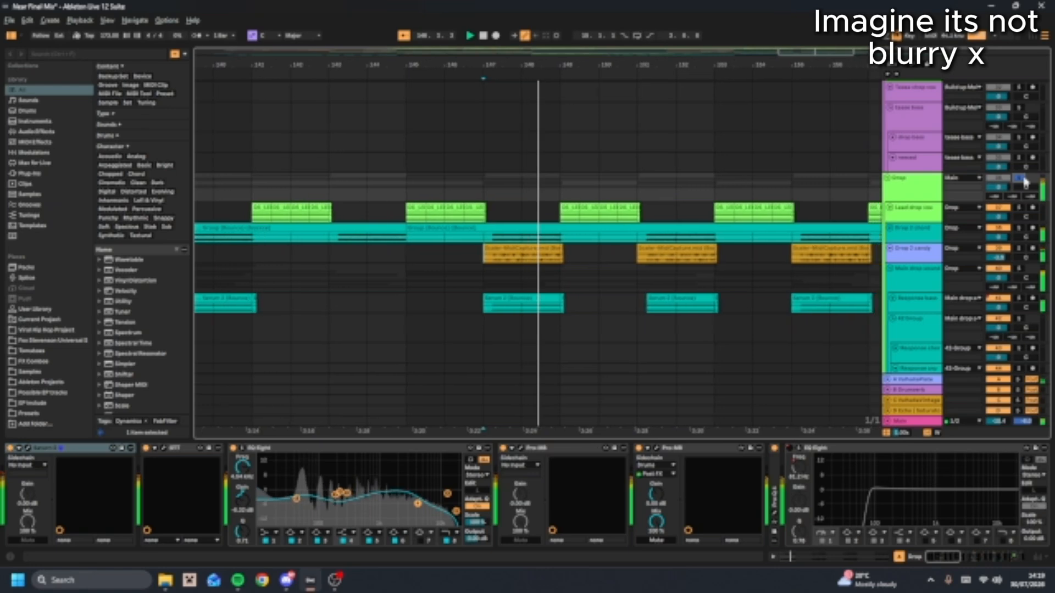
key(space)
click(1023, 180)
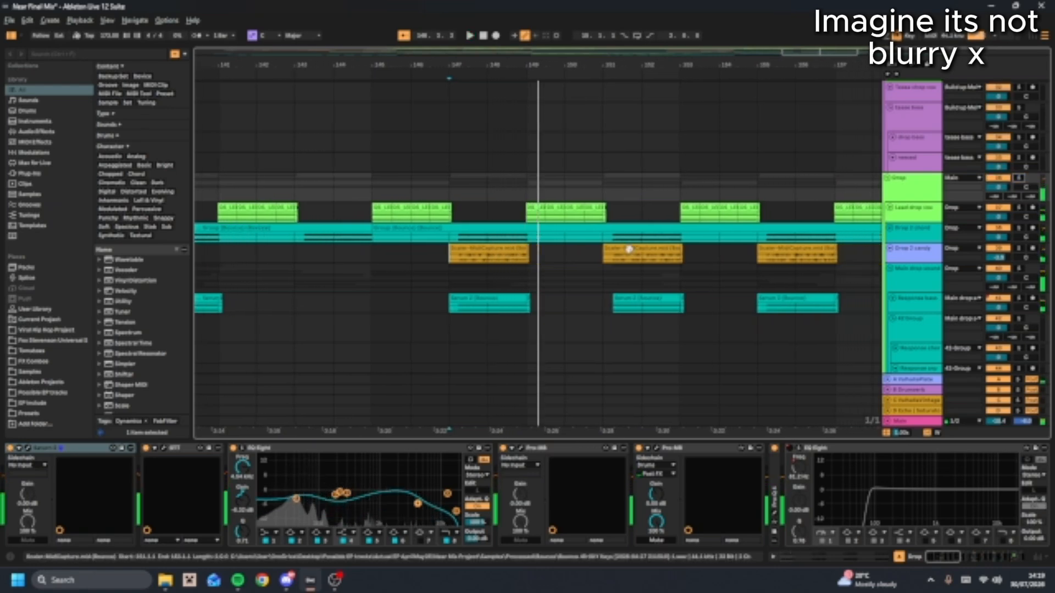
Hide the device view and bring the lower tracks of the Main drop sounds group in the second drop into view
scroll(629, 250, down, 6)
scroll(639, 253, down, 1)
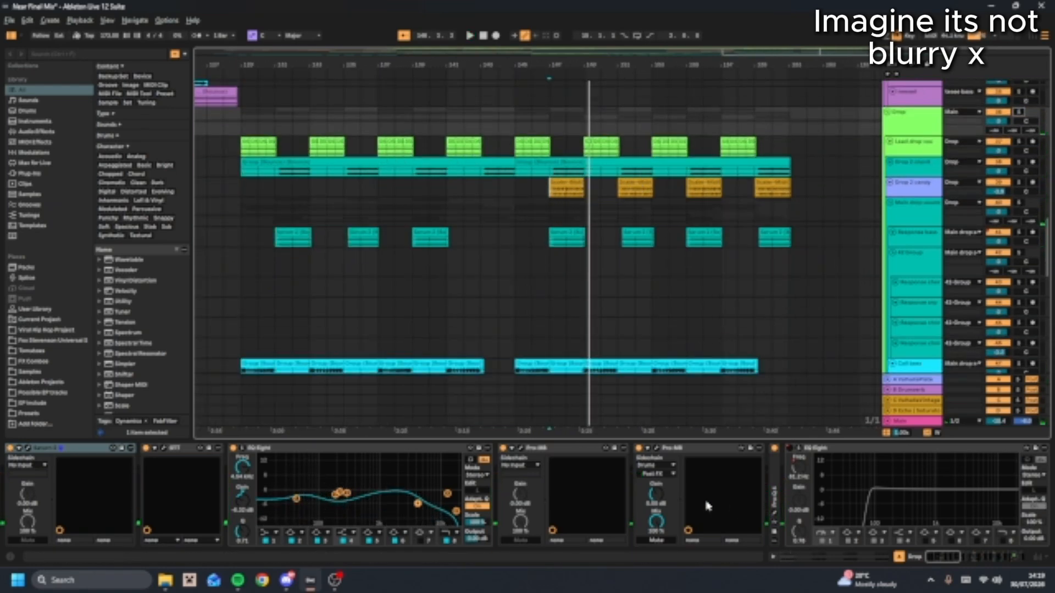
drag(600, 441, 511, 505)
click(497, 286)
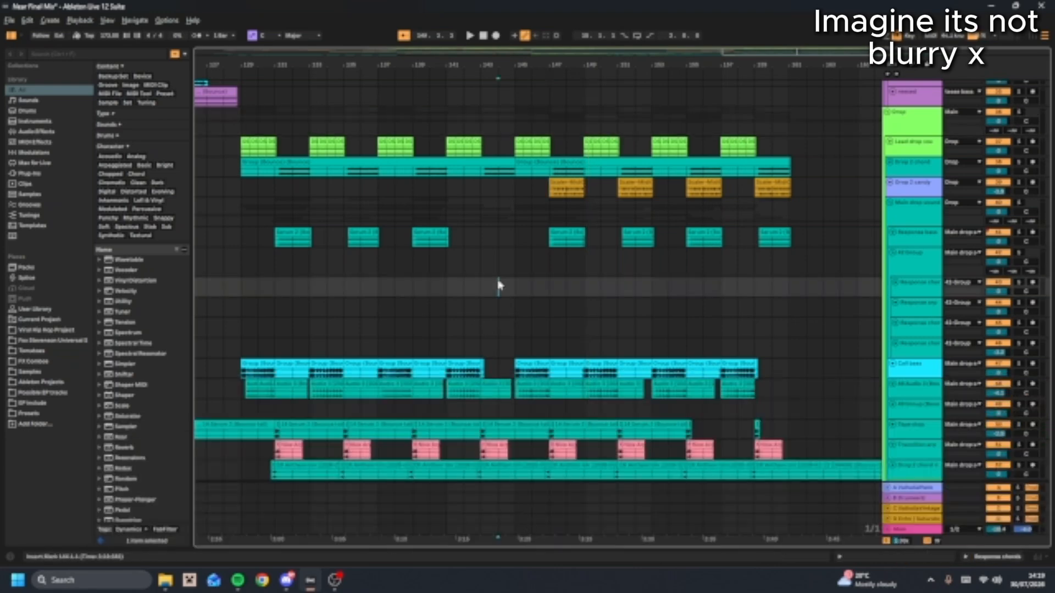
scroll(466, 373, down, 1)
scroll(435, 385, down, 1)
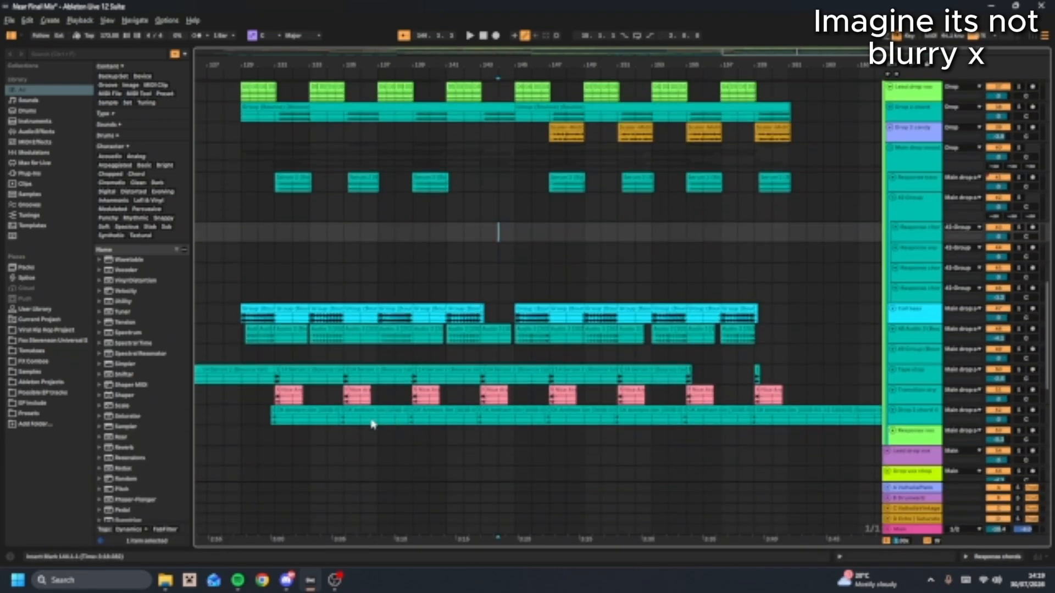
Solo the Drop 2 chord rise track and play it from its first clip just before bar 131
click(273, 417)
scroll(271, 419, up, 5)
scroll(290, 418, down, 4)
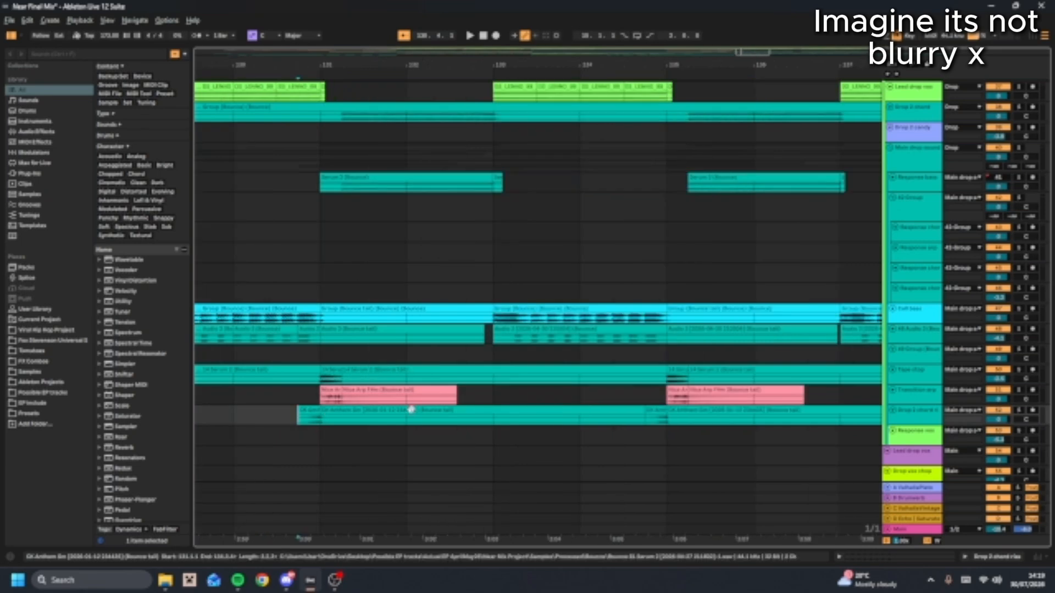
click(930, 419)
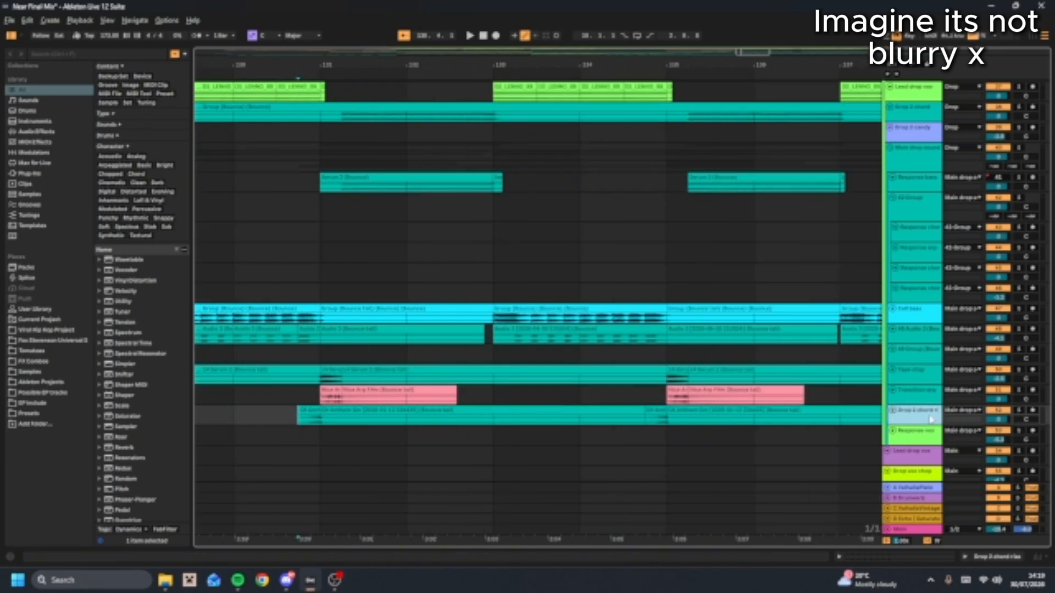
click(1021, 411)
key(space)
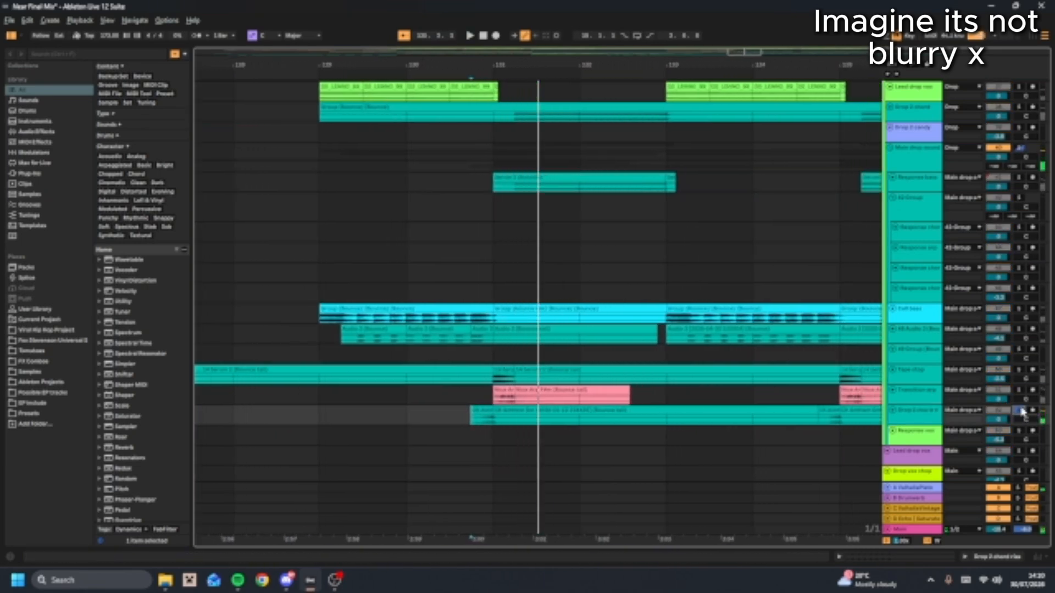
Unsolo the Drop 2 chord rise track, play the full mix from bar 130, and stop playback
click(1020, 411)
click(912, 361)
click(460, 355)
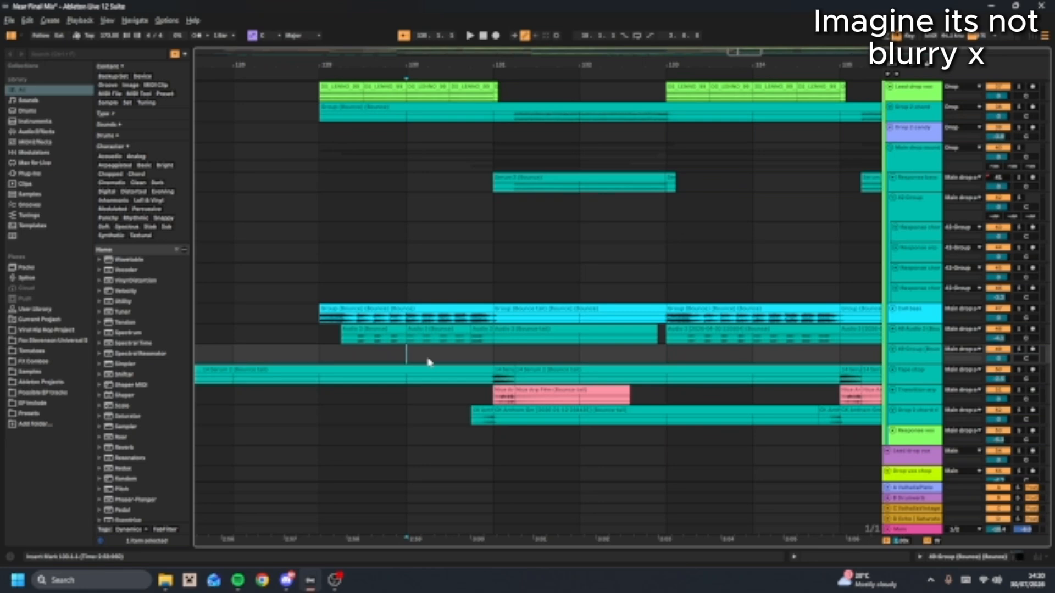
key(space)
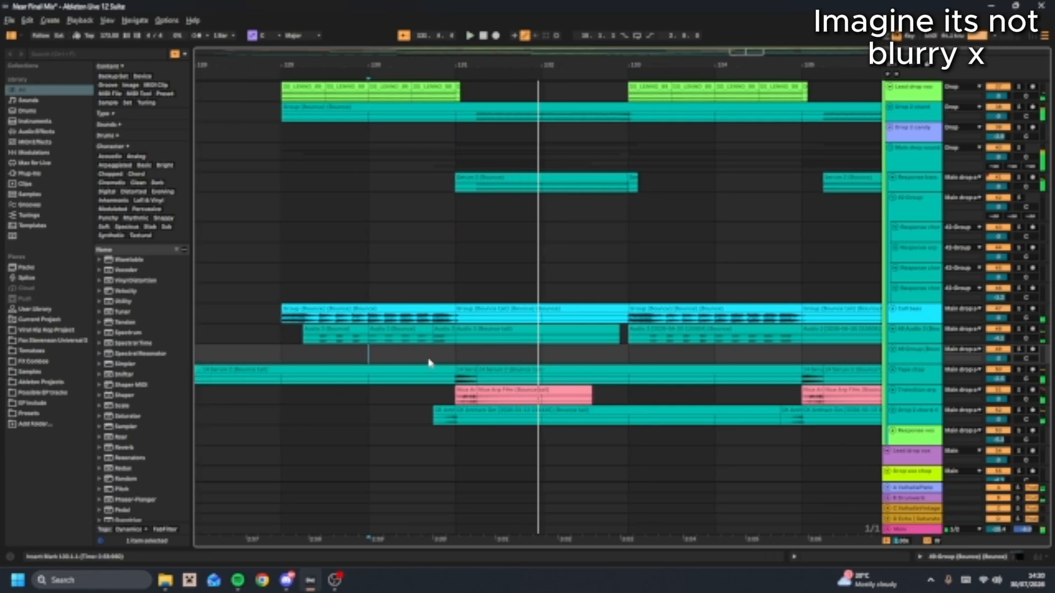
key(space)
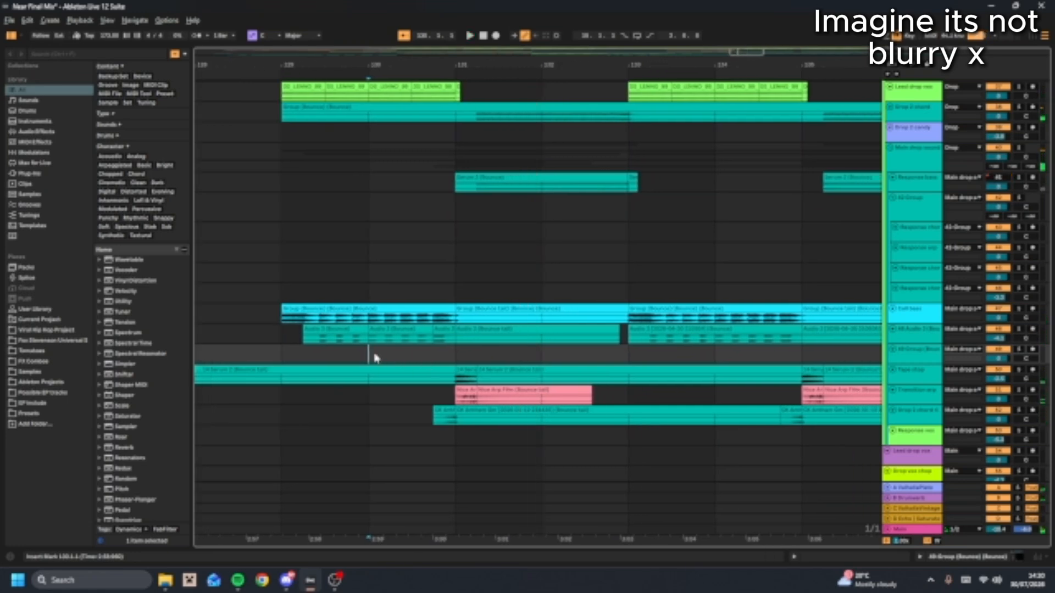
Examine the arrangement from the second drop's tracks back through the build-up groups to the Intro group's clips
click(371, 291)
scroll(449, 260, down, 8)
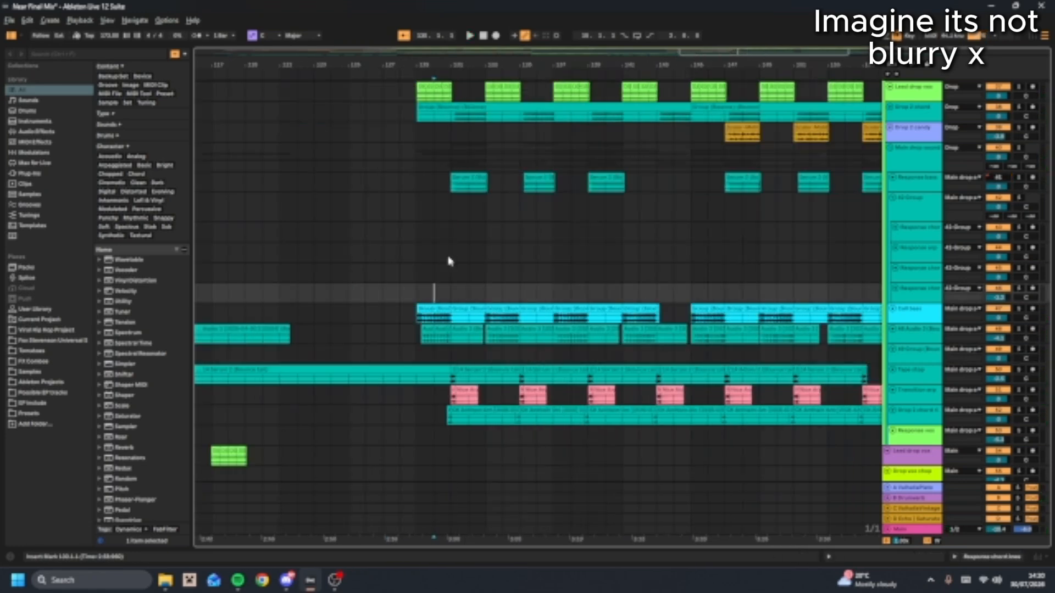
scroll(466, 266, down, 1)
scroll(659, 306, up, 5)
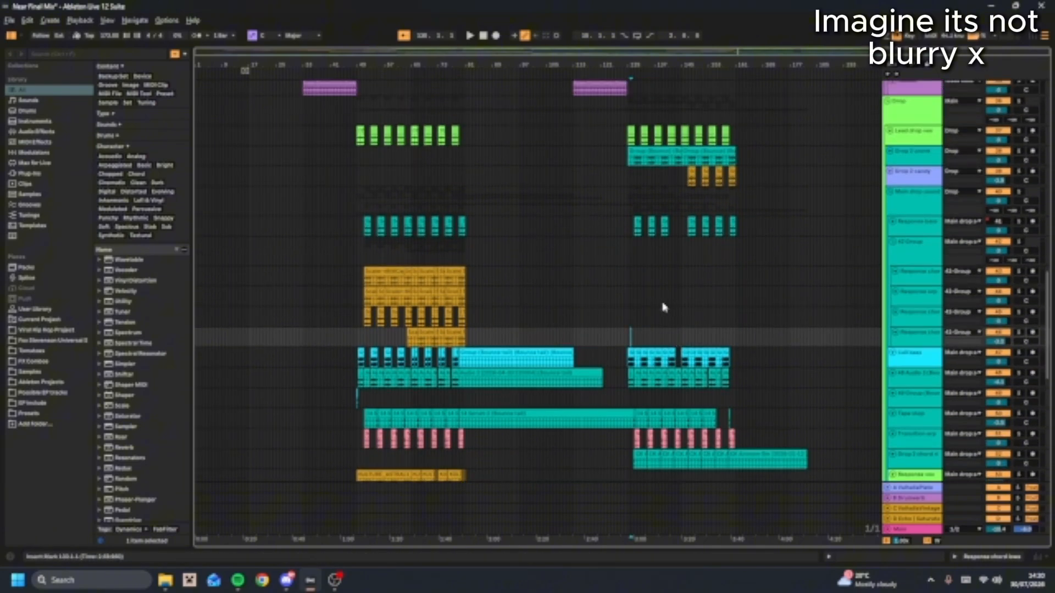
scroll(657, 310, down, 2)
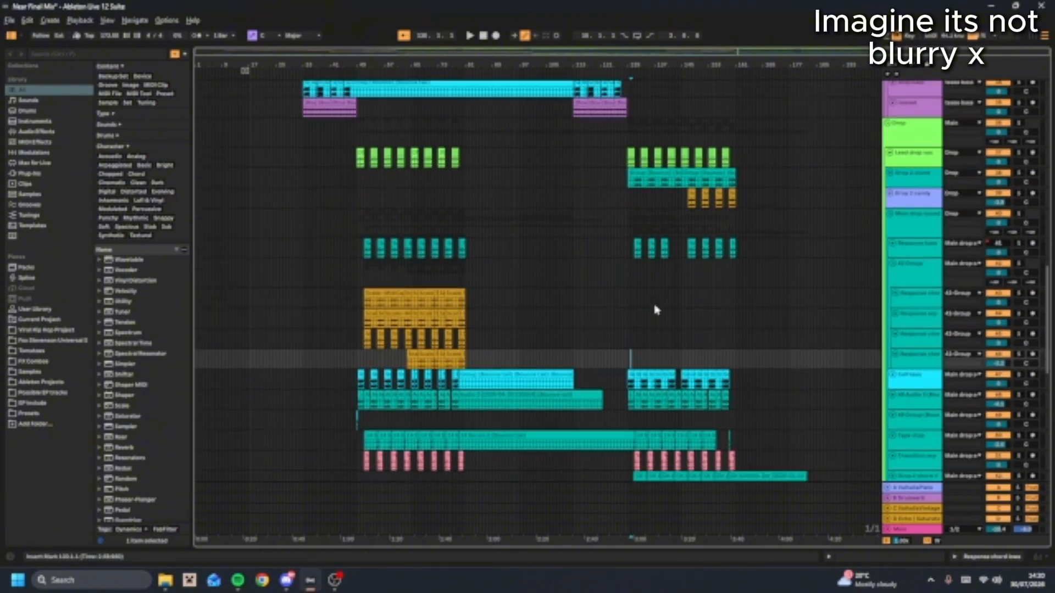
scroll(720, 267, up, 5)
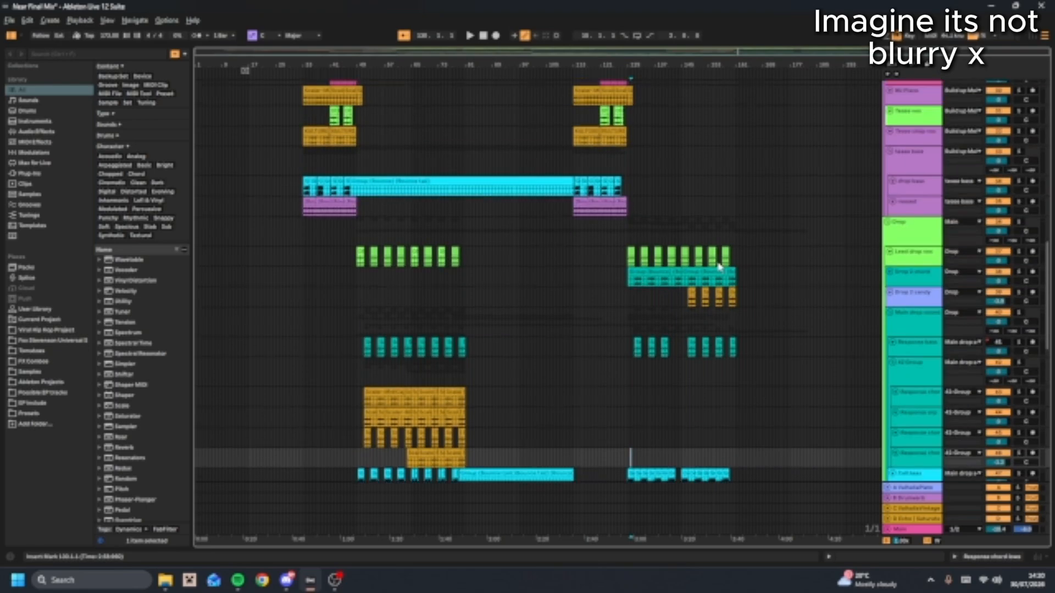
scroll(719, 267, up, 7)
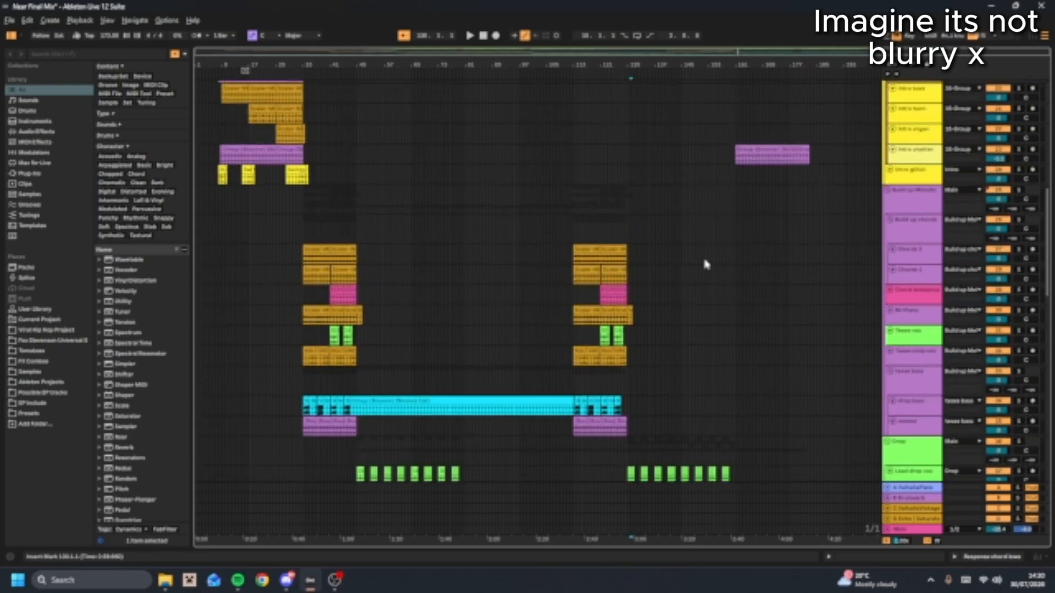
scroll(698, 263, up, 5)
scroll(659, 269, down, 4)
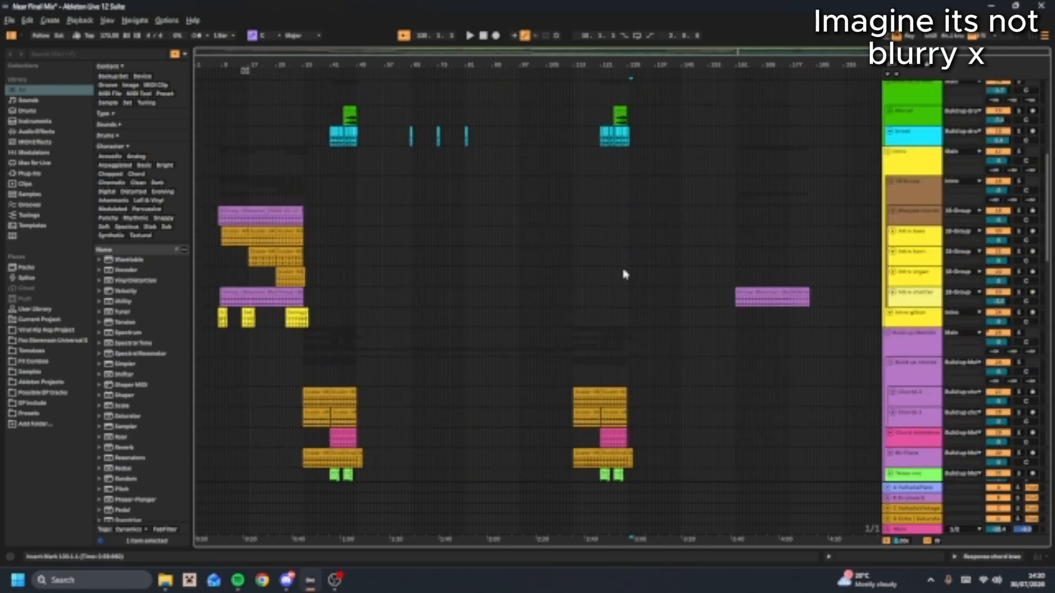
scroll(624, 275, down, 1)
scroll(640, 276, up, 4)
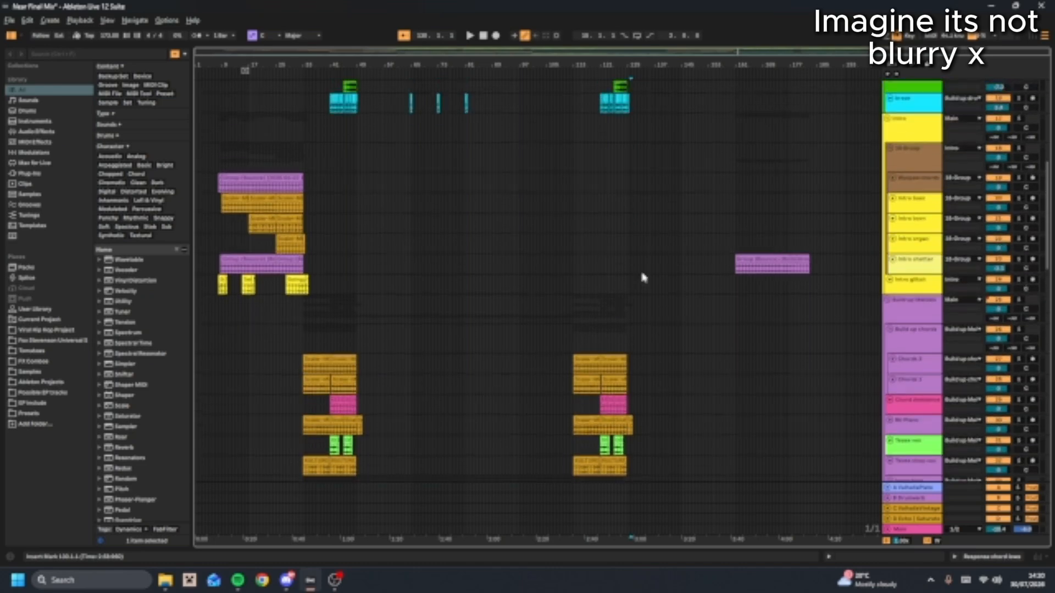
scroll(217, 232, up, 6)
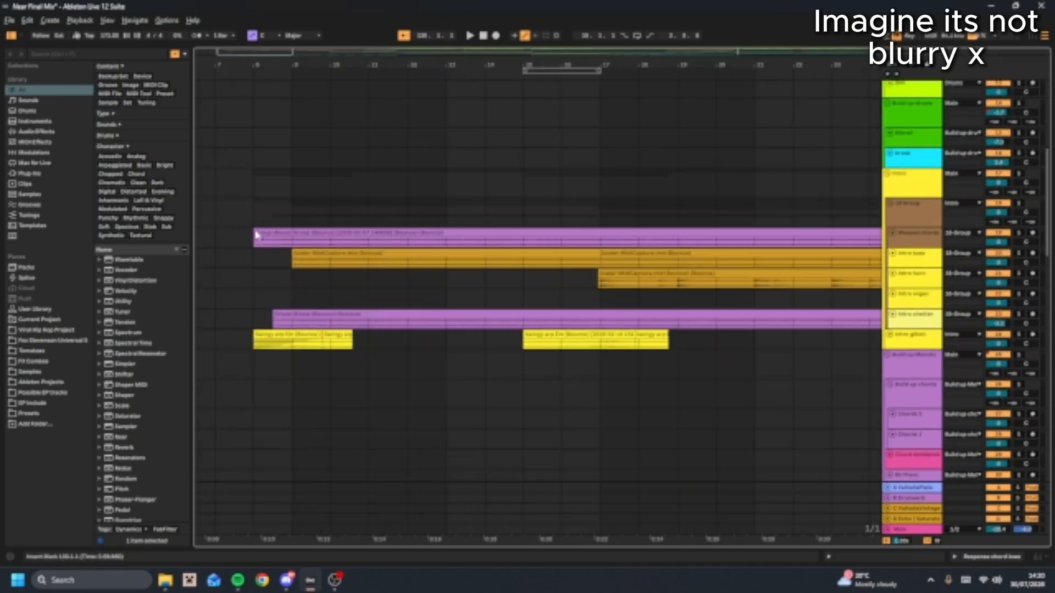
Solo the Intro group and play it from bar 17
click(614, 217)
scroll(725, 213, down, 2)
click(1019, 173)
key(space)
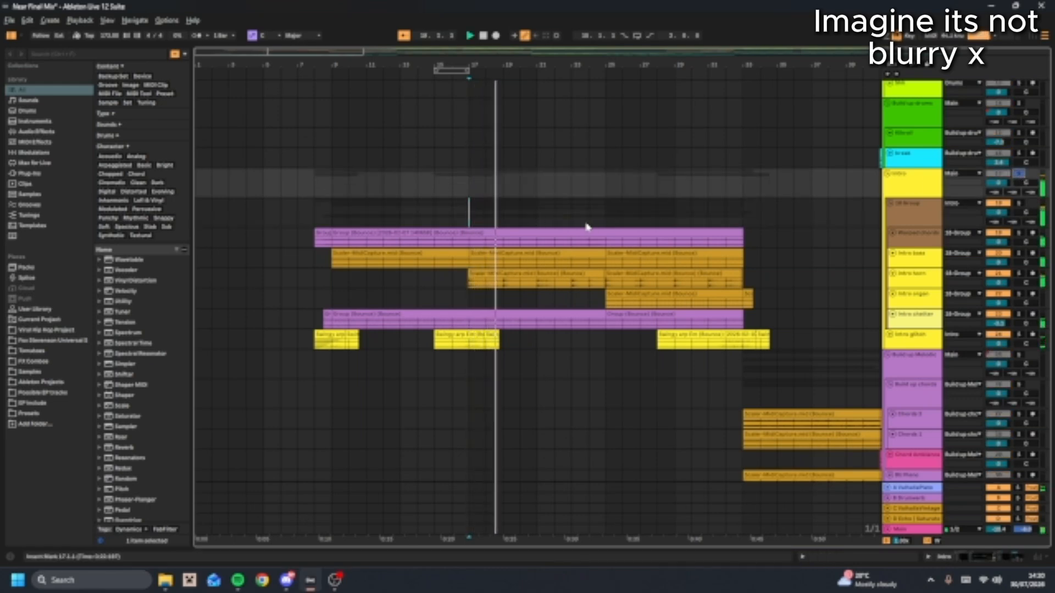
Solo the Warped chords track in the Intro group and play it from bar 9
click(332, 218)
key(space)
click(978, 238)
click(1019, 234)
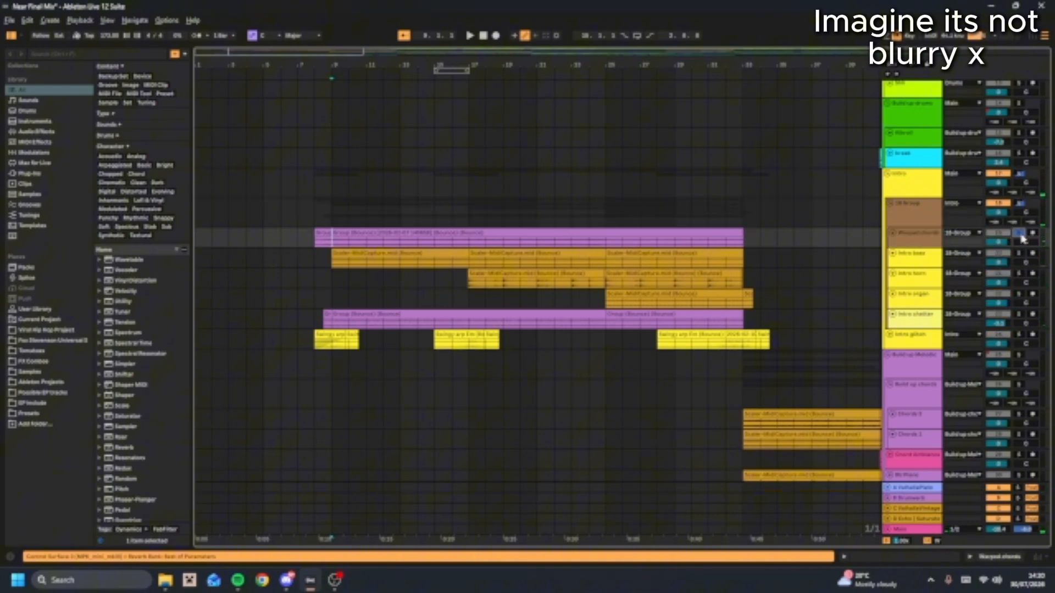
key(space)
click(922, 240)
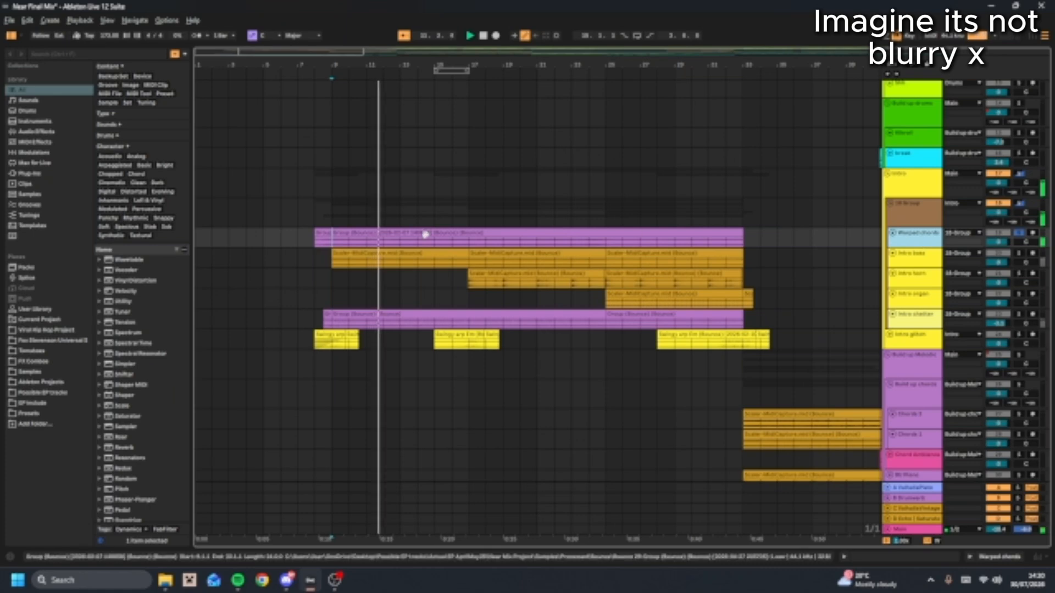
key(space)
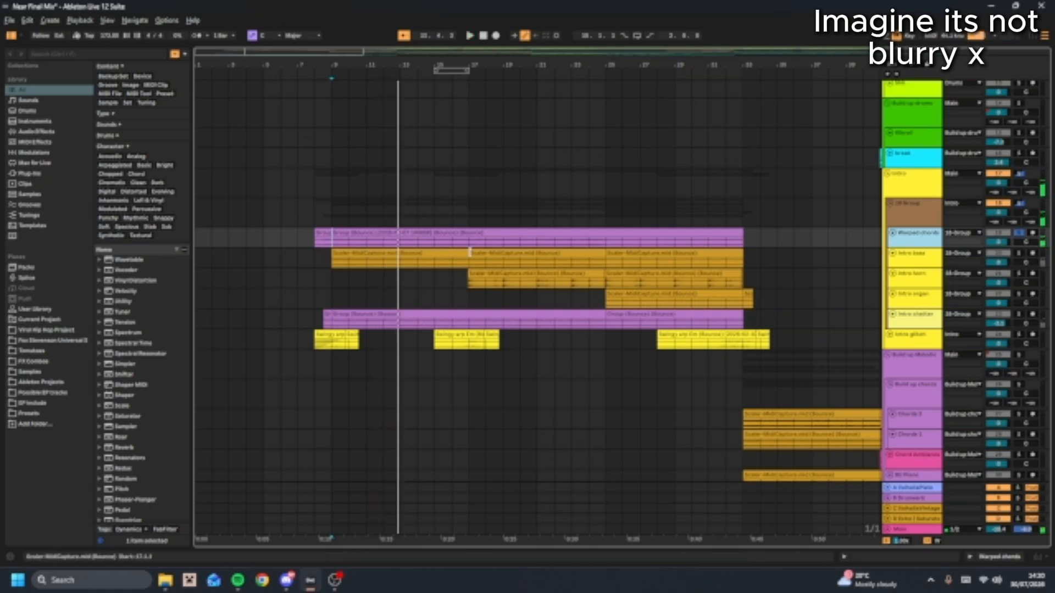
Solo the Chords 2 track in the build-up chords group and play it from its first clip at bar 33
scroll(589, 364, right, 6)
scroll(506, 381, down, 4)
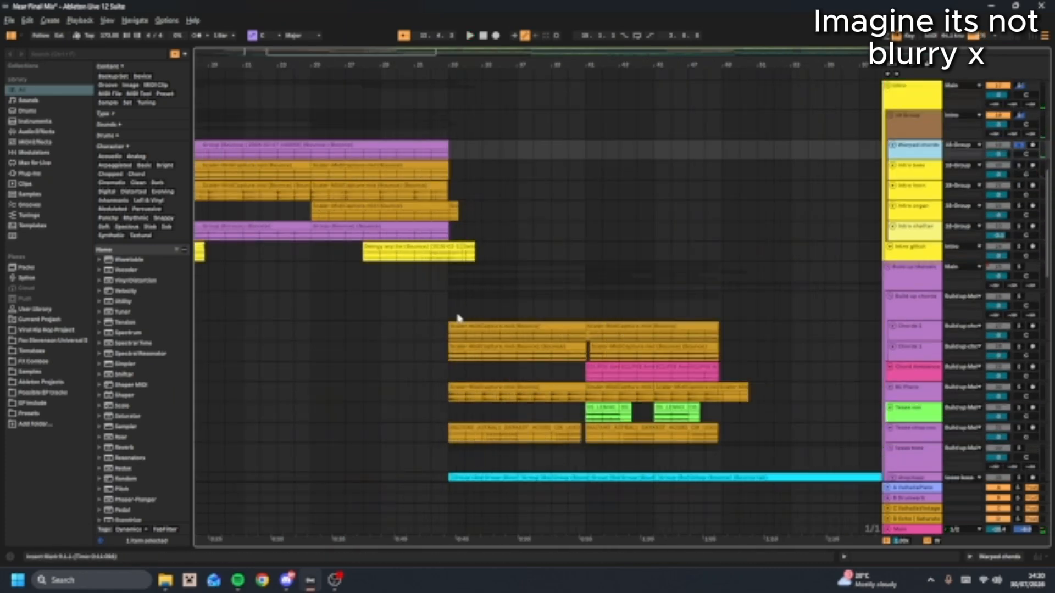
click(450, 314)
click(1018, 329)
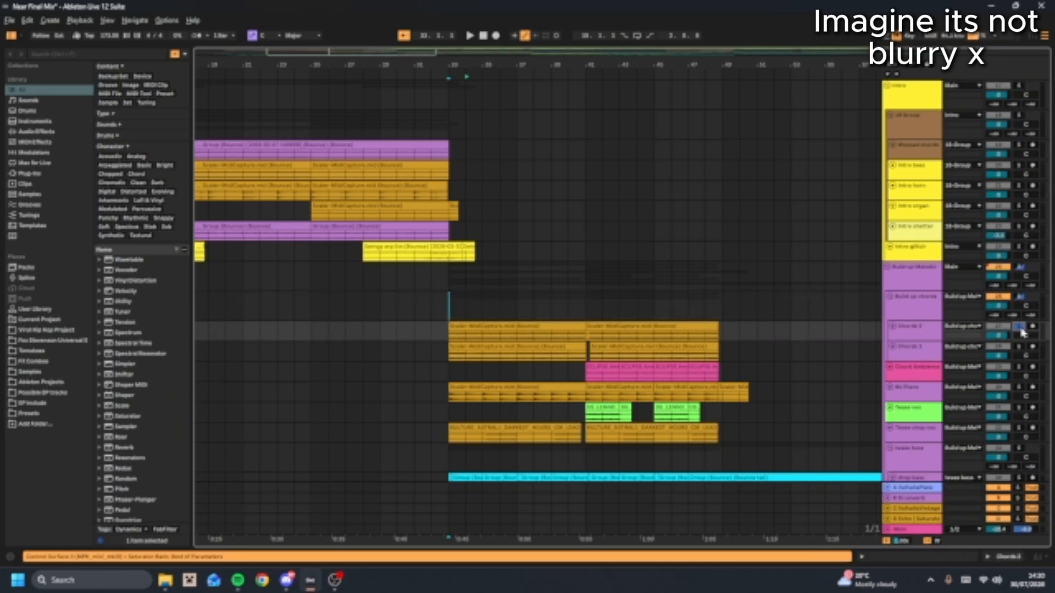
key(space)
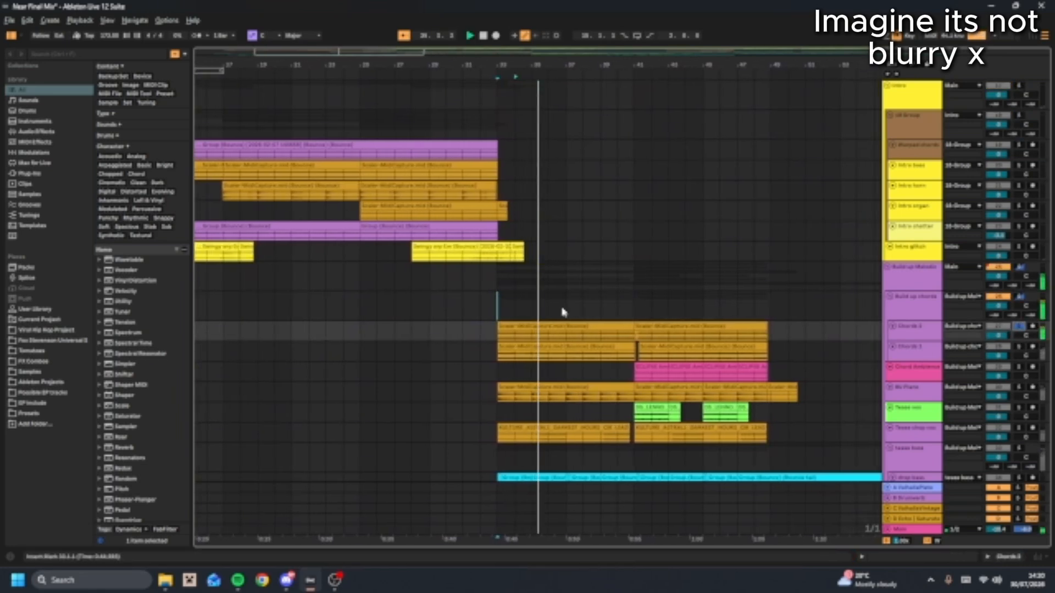
click(502, 337)
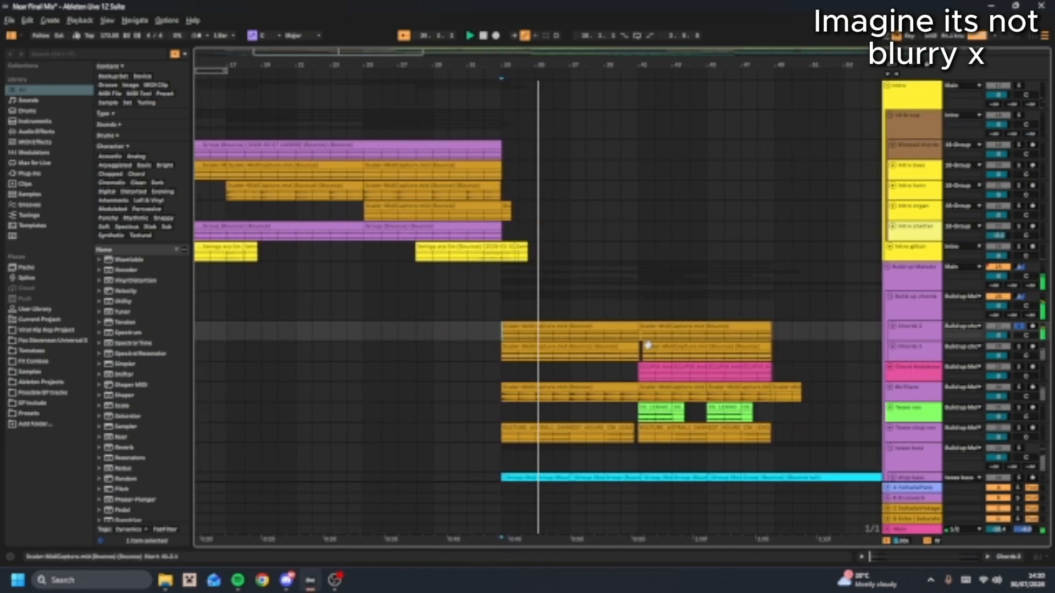
click(488, 306)
click(486, 326)
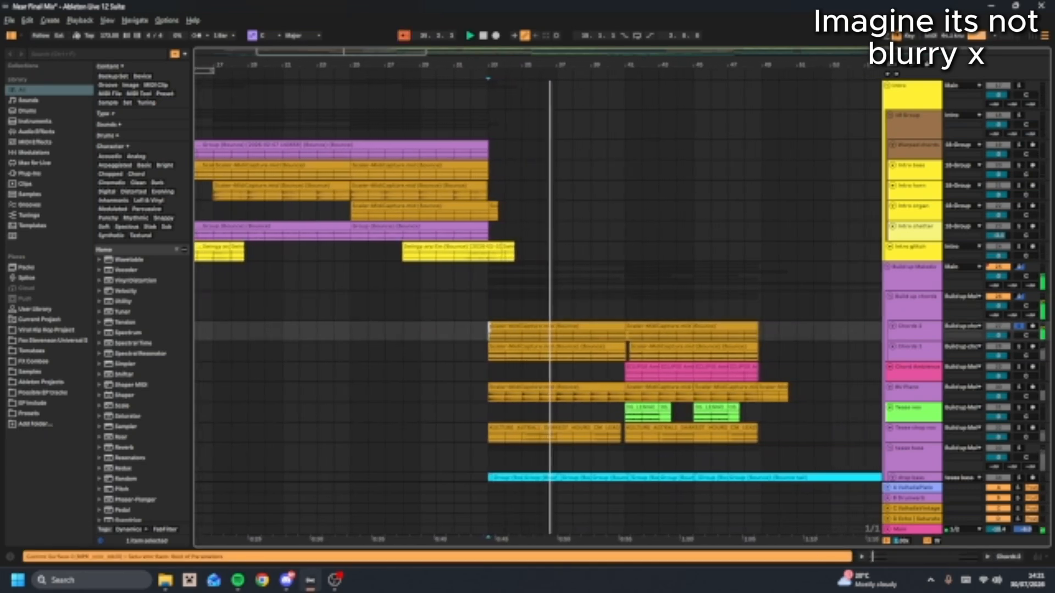
scroll(431, 275, down, 3)
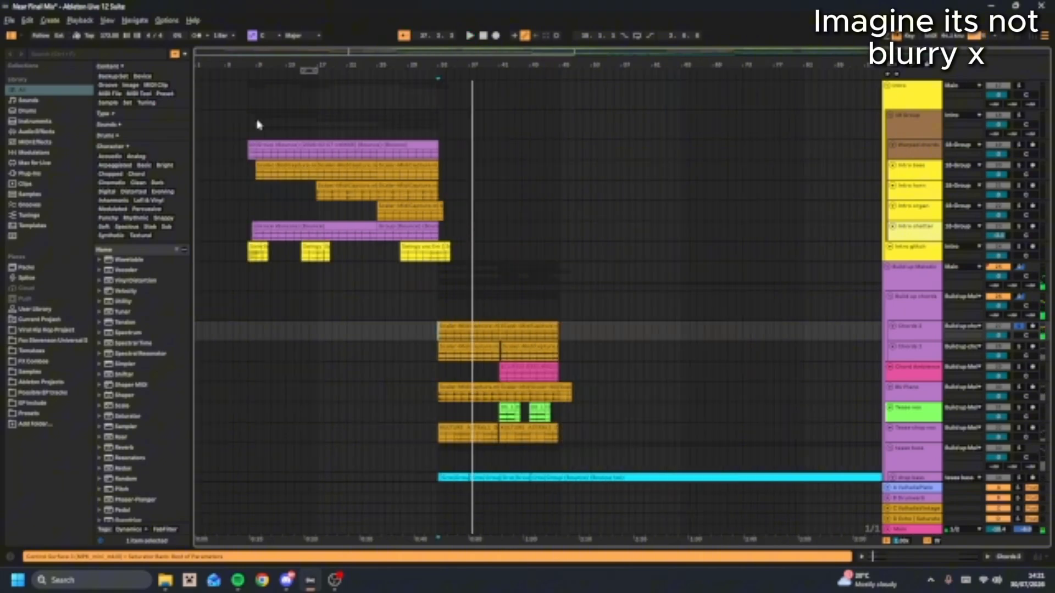
Return to the Intro group, solo Warped chords again in place of Chords 2, and replay it from bar 9
scroll(260, 126, up, 3)
click(268, 164)
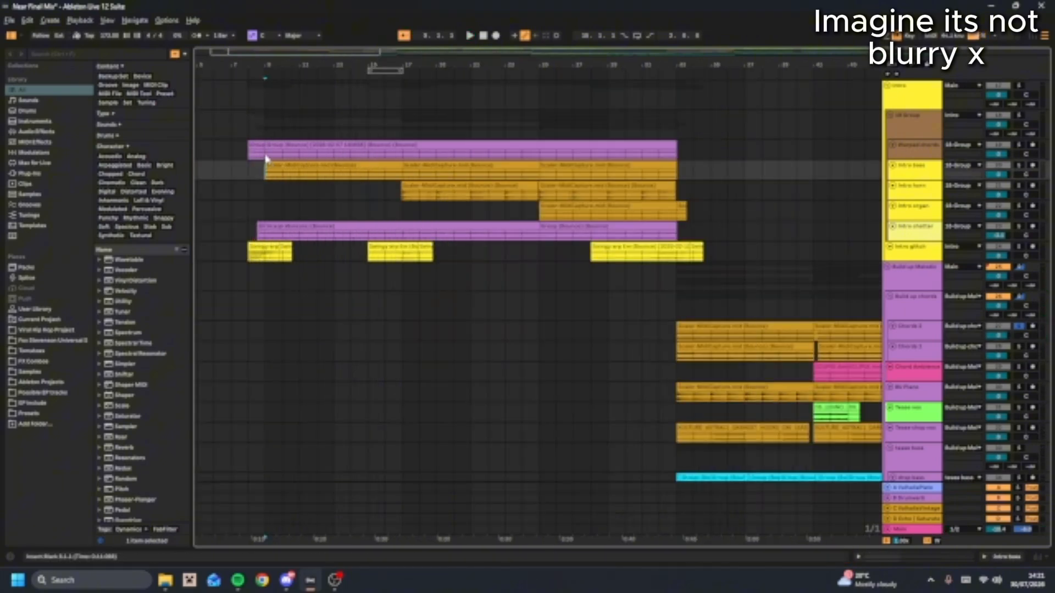
scroll(263, 167, up, 4)
click(921, 253)
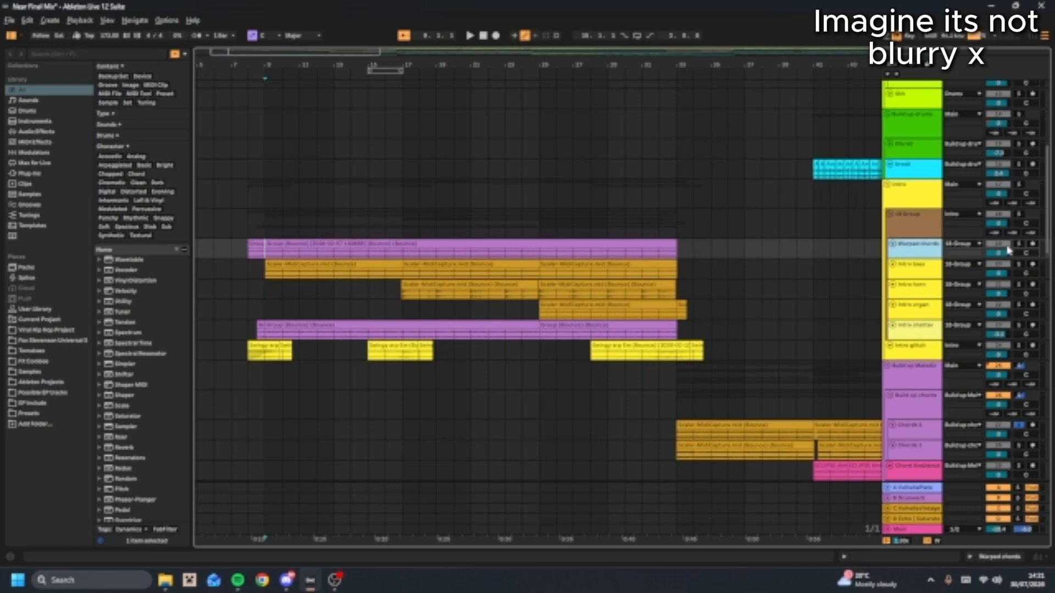
click(1019, 244)
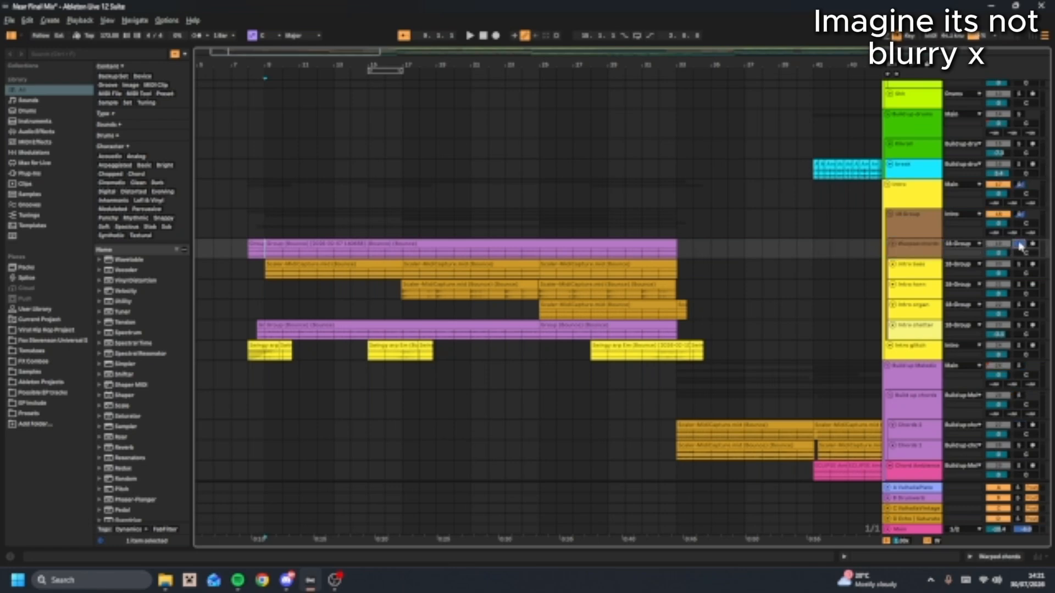
key(ctrl+k)
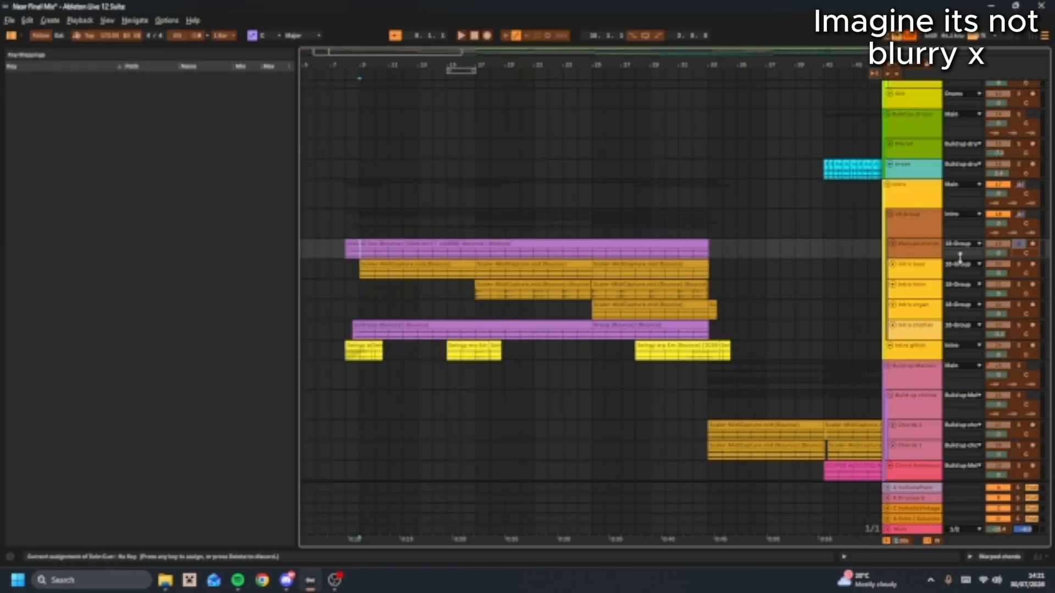
key(ctrl+k)
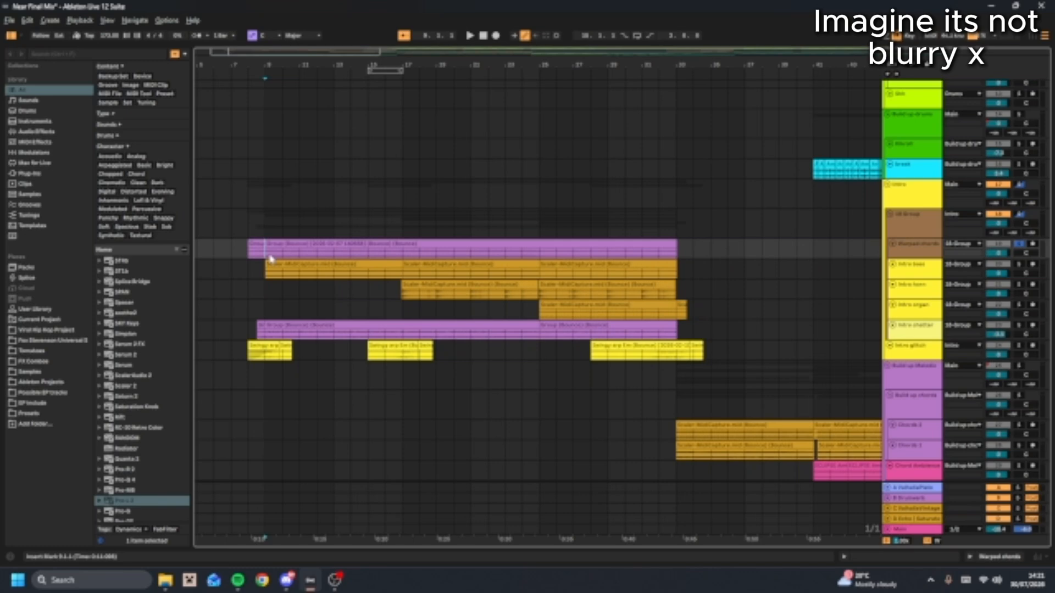
key(space)
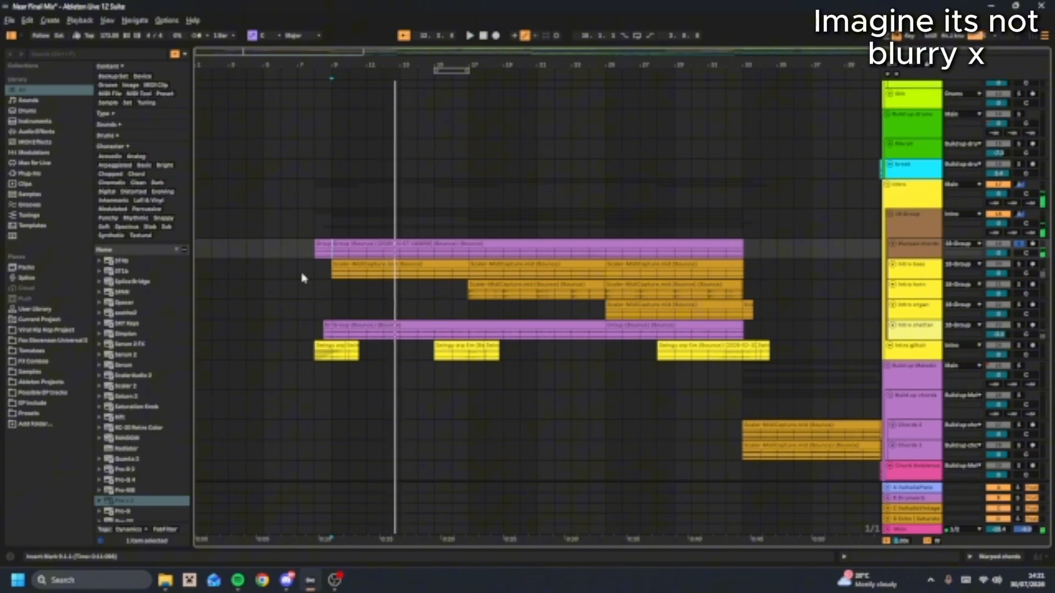
Solo the Intro bass track, play it from bar 9, and check the Intro bass and Intro chatter effects chains
click(334, 274)
click(1020, 267)
key(space)
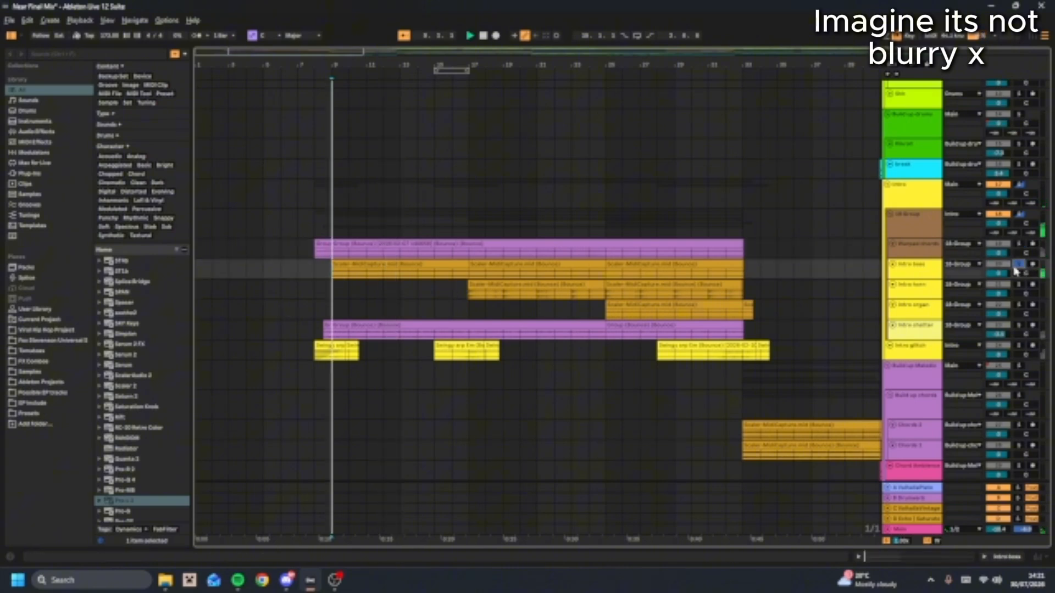
double_click(929, 272)
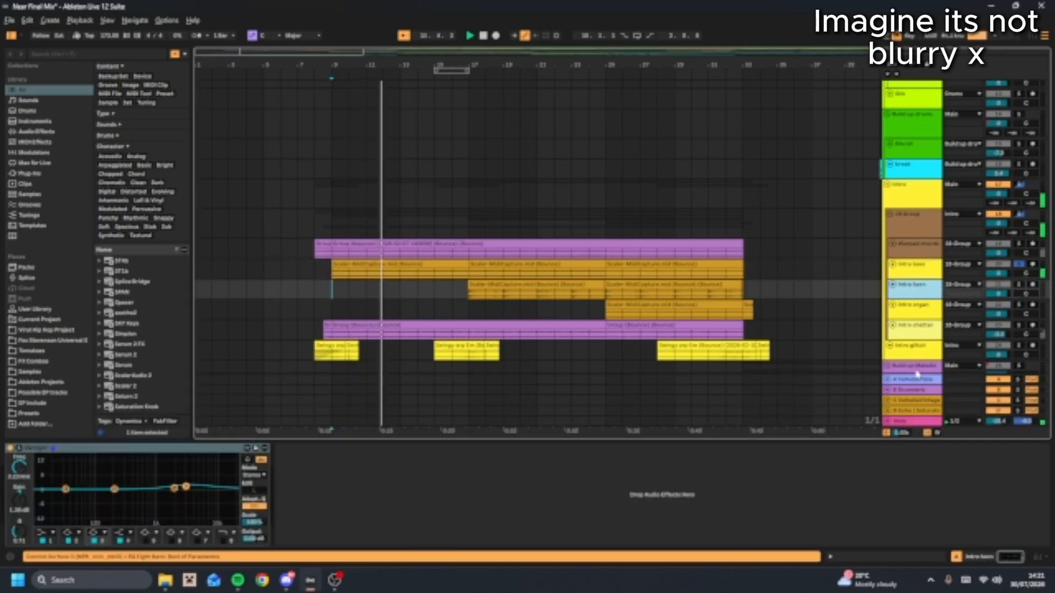
click(923, 334)
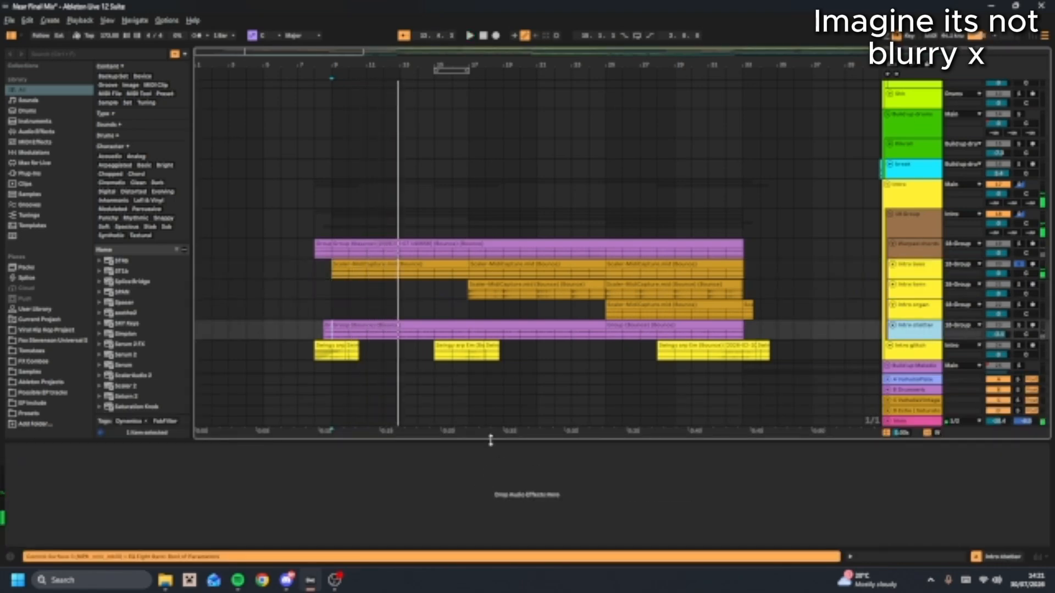
drag(490, 440, 467, 498)
Solo the Intro chatter track and play it from the start of its first clip, just before bar 9
click(325, 337)
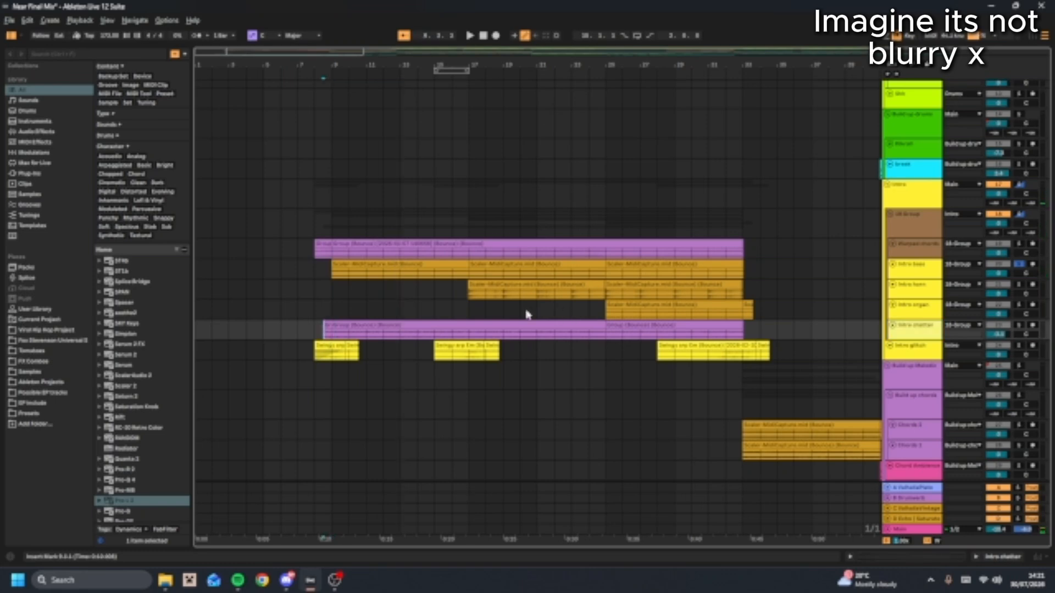
click(910, 329)
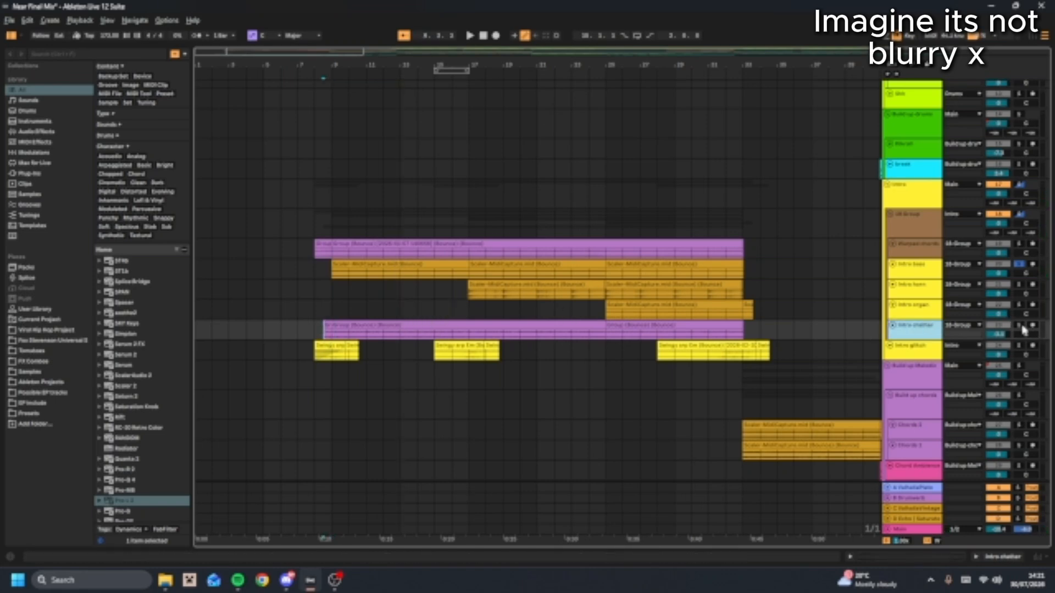
click(1020, 325)
key(space)
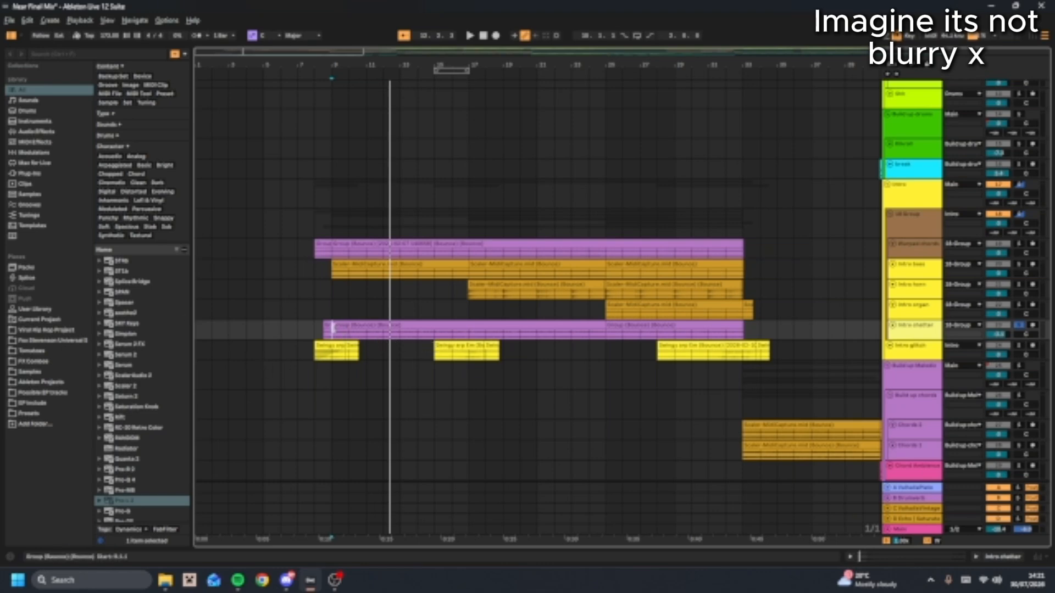
Play the soloed Intro chatter track again from bar 10
click(332, 334)
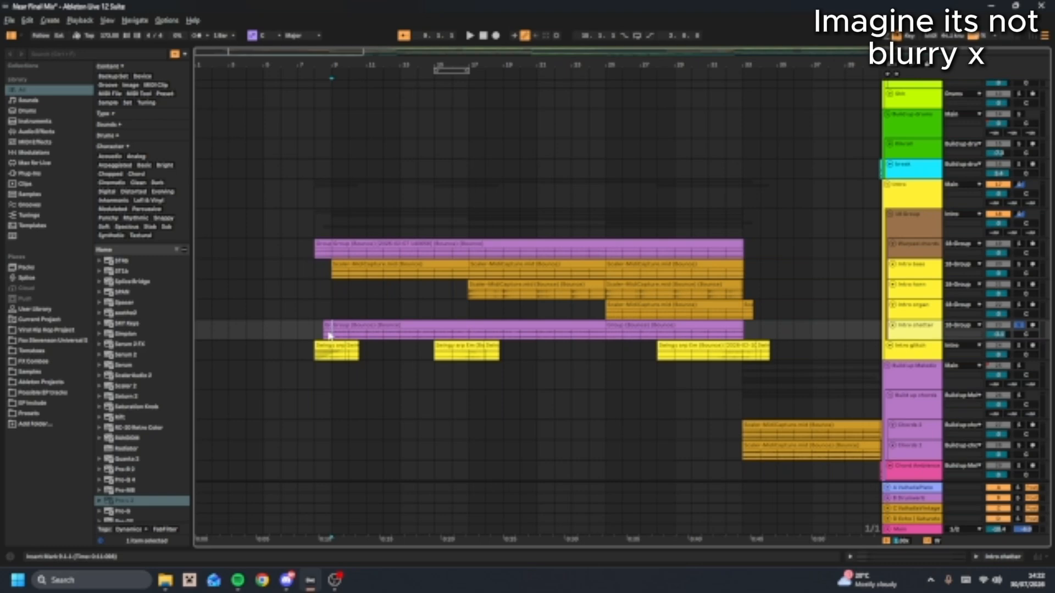
click(333, 326)
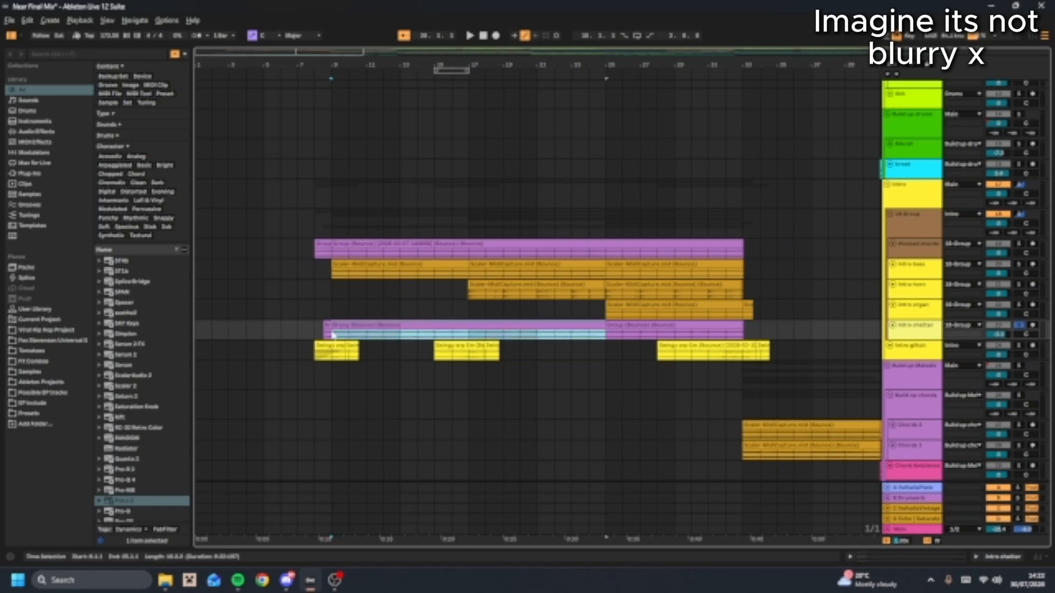
click(334, 335)
click(350, 336)
key(space)
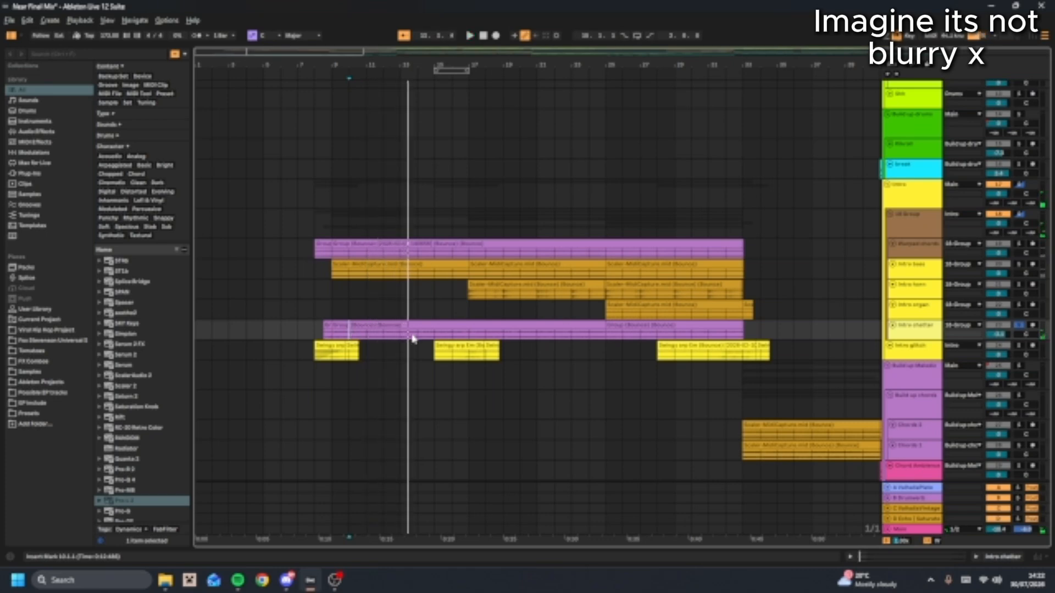
Solo the Intro group, start playback from bar 17, and switch the solo to the Intro horn track
click(917, 234)
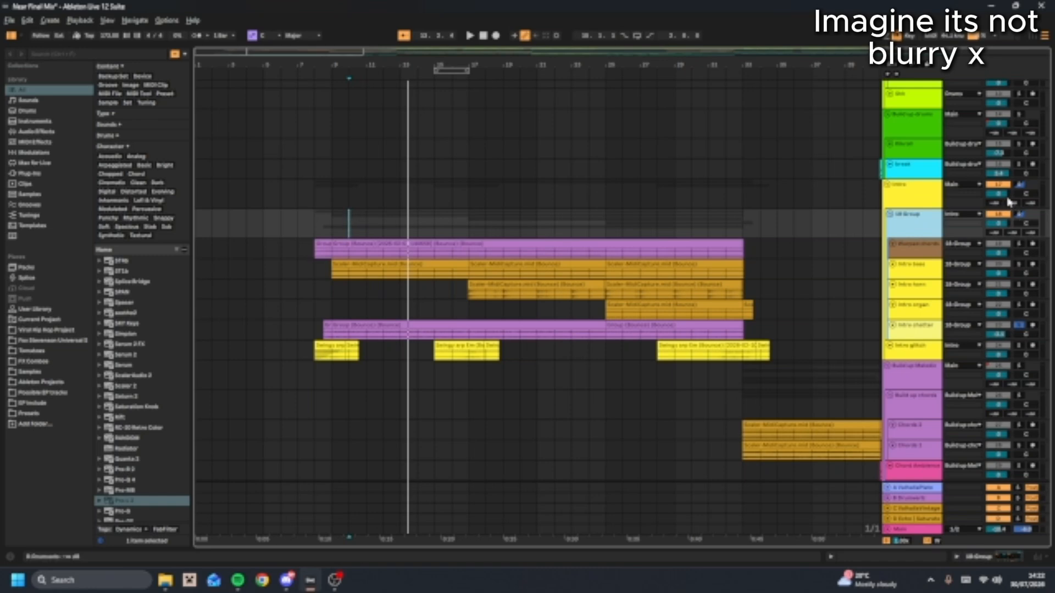
click(1021, 187)
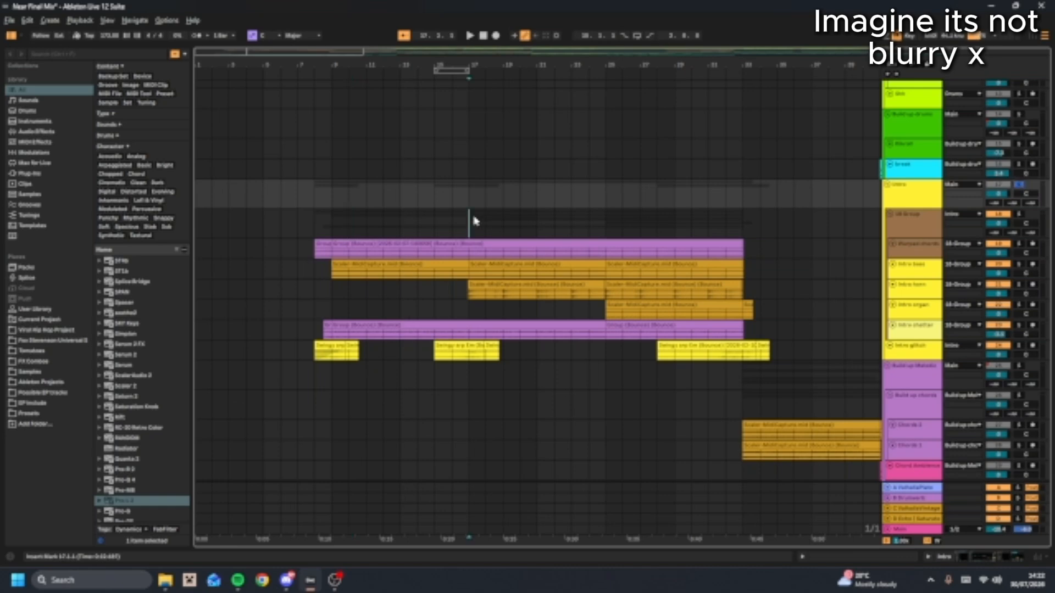
click(469, 229)
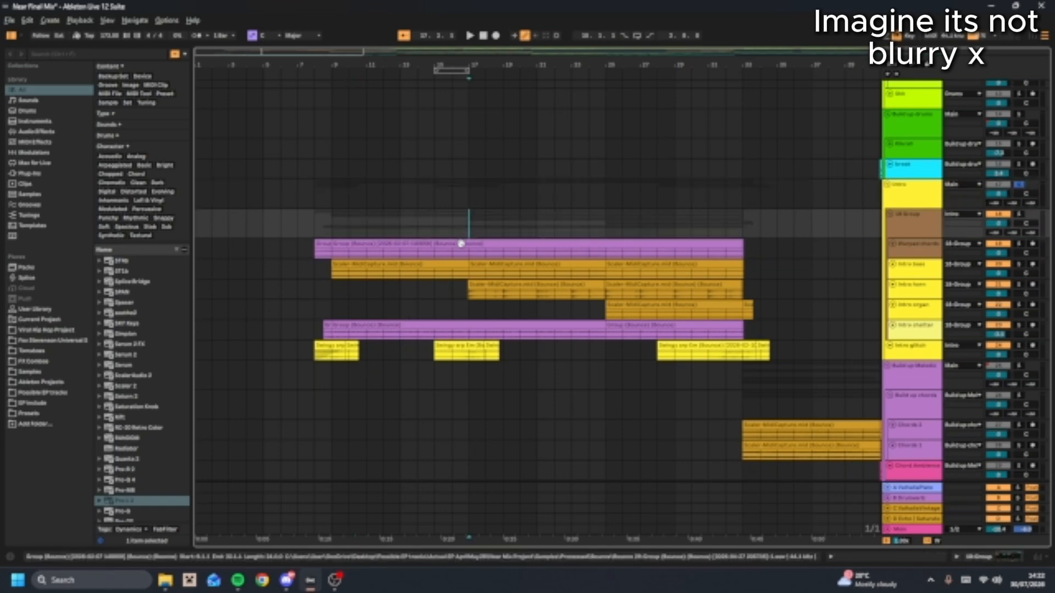
key(space)
click(1026, 284)
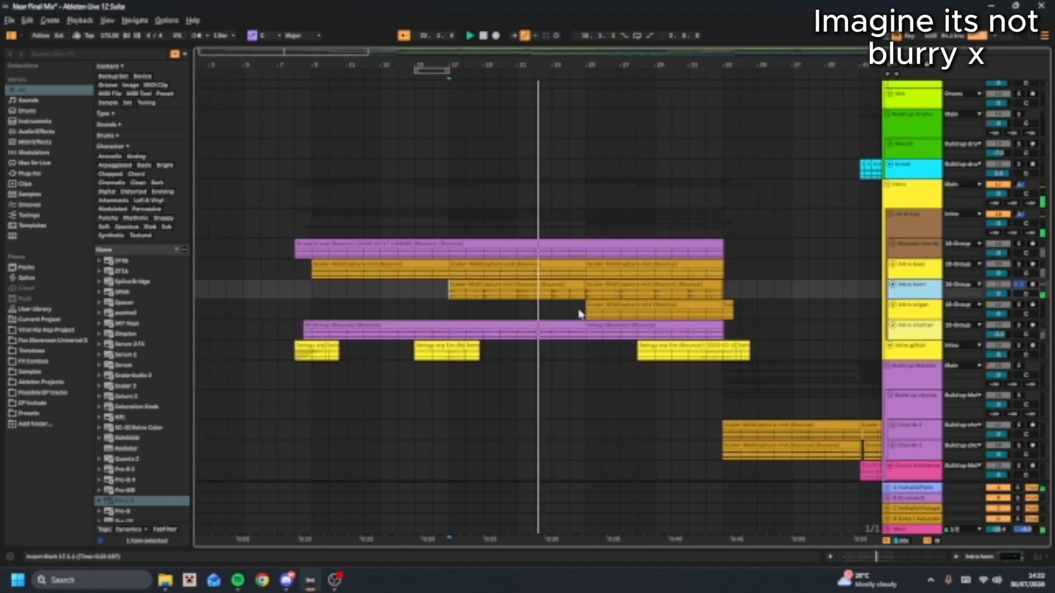
Stop at the Intro organ clip's start at bar 25 and select the Intro organ track
click(583, 312)
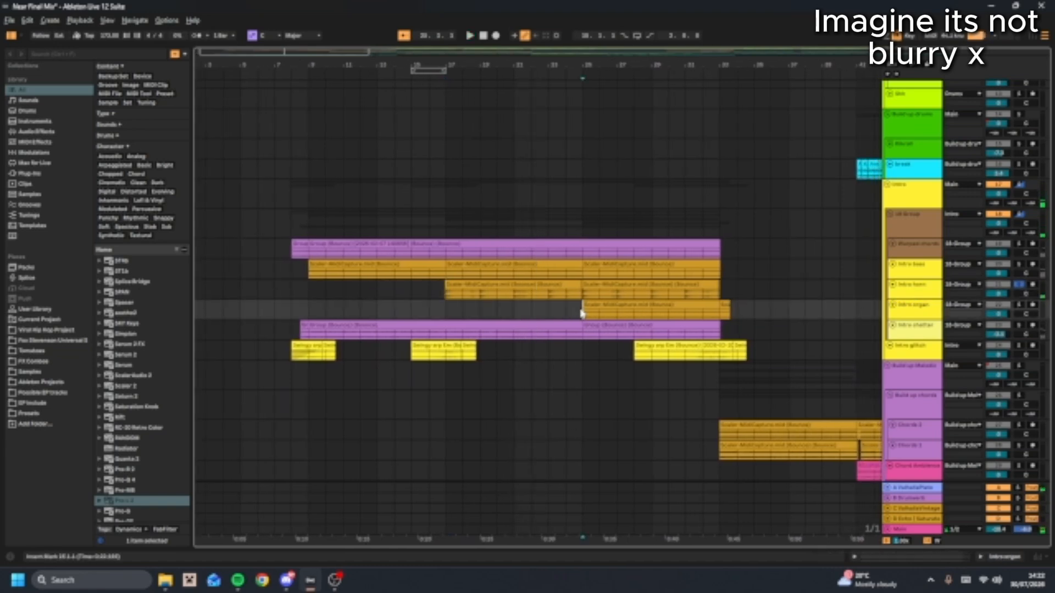
click(547, 297)
click(582, 313)
click(919, 310)
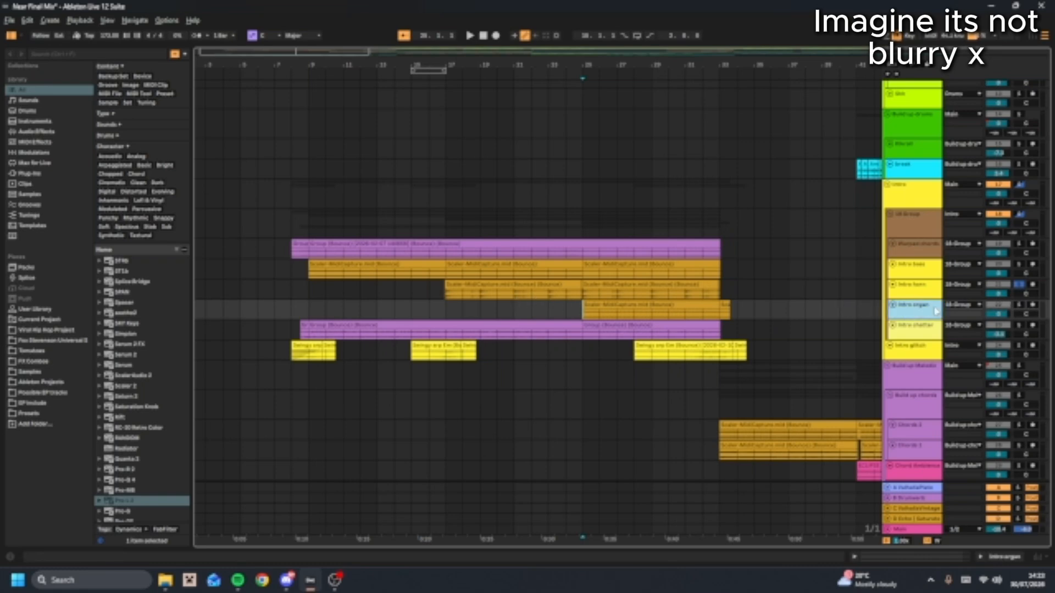
Review the effects chains of the Intro group, its nested group, and the Intro bass, horn and organ tracks, and hide the device view
double_click(928, 198)
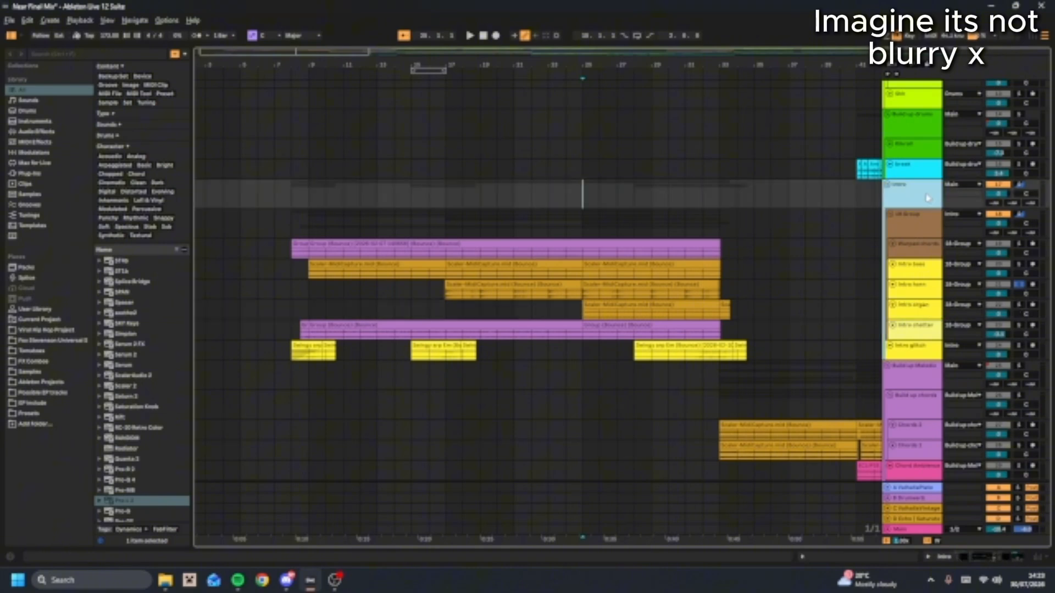
click(921, 222)
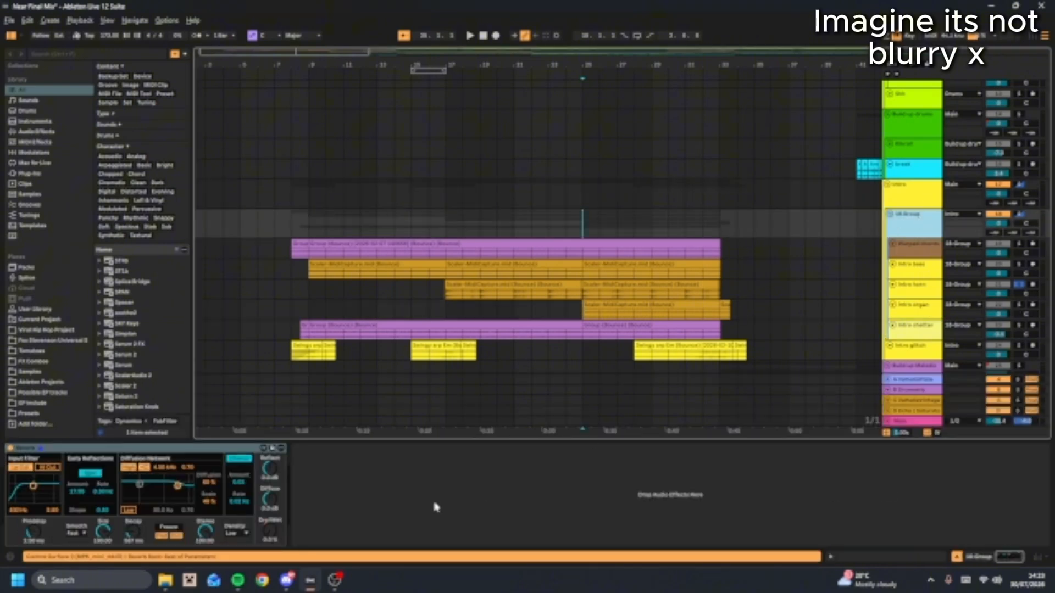
click(914, 272)
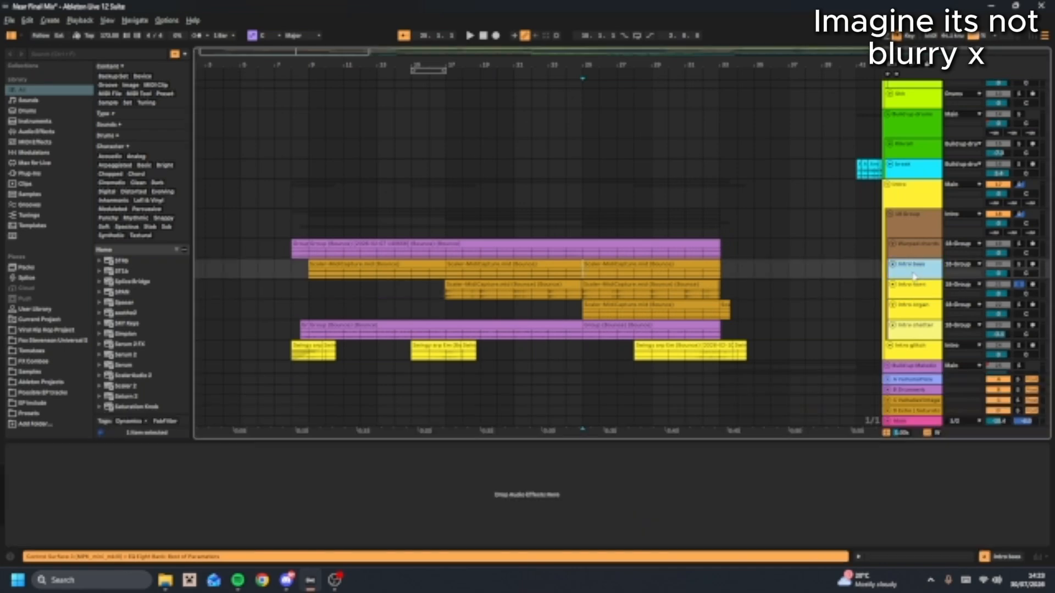
click(912, 290)
click(906, 309)
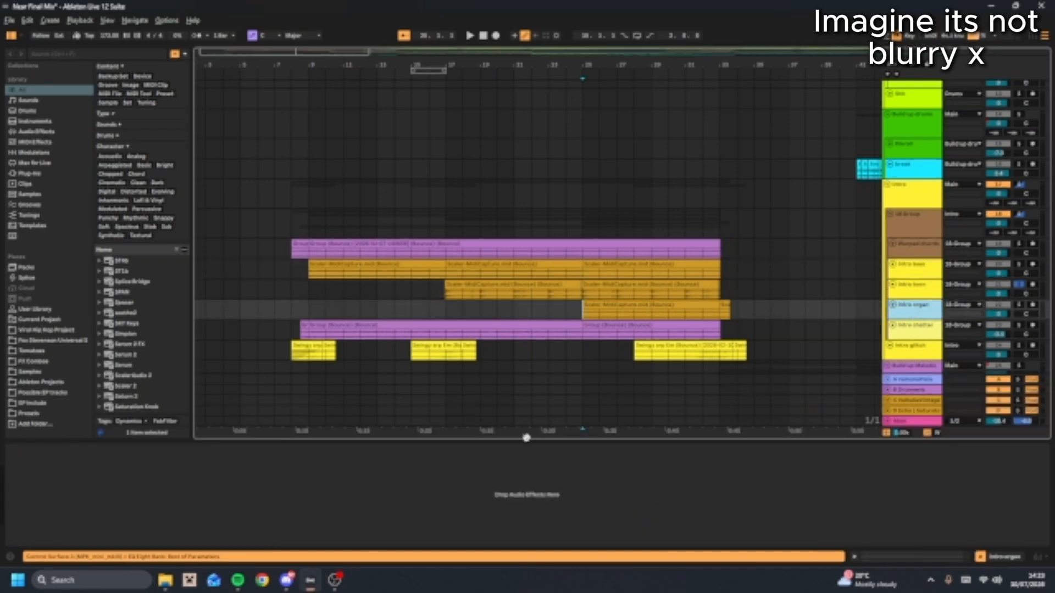
drag(529, 441, 529, 486)
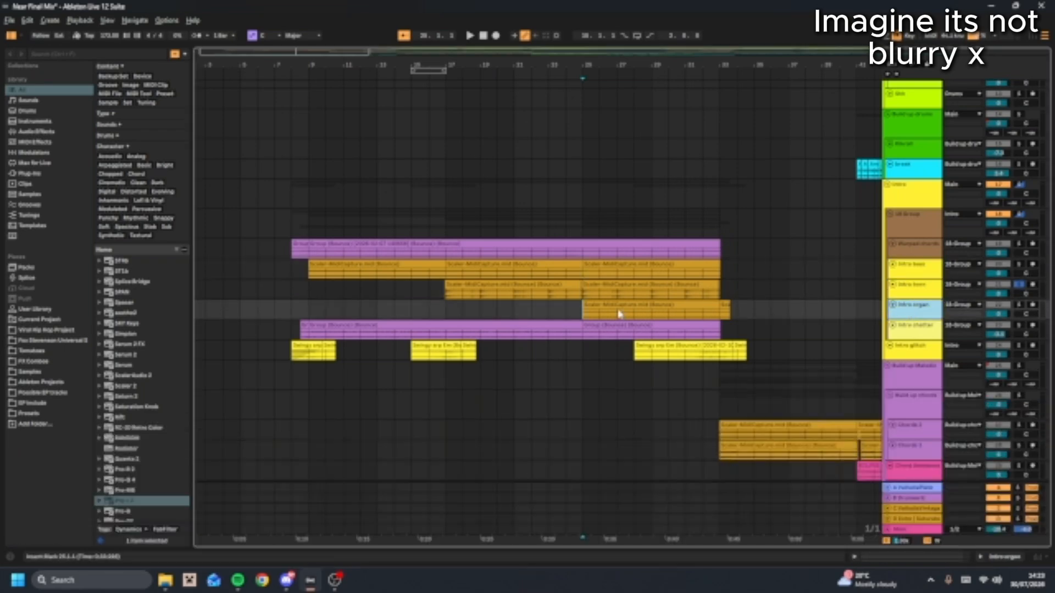
Solo the Intro organ track and play it from its clip start at bar 25
click(581, 317)
click(1017, 309)
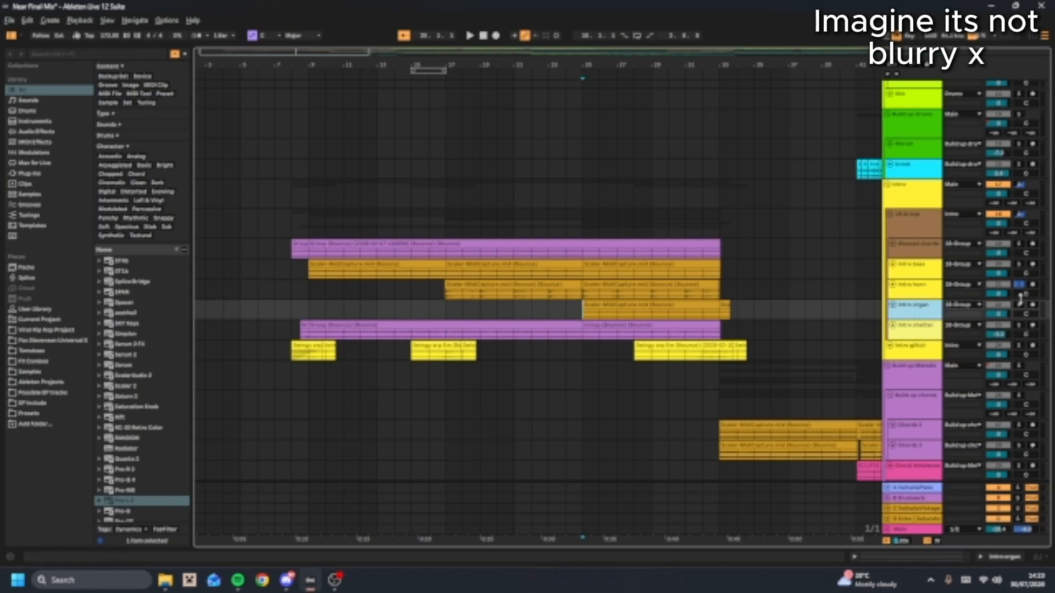
click(1020, 305)
key(space)
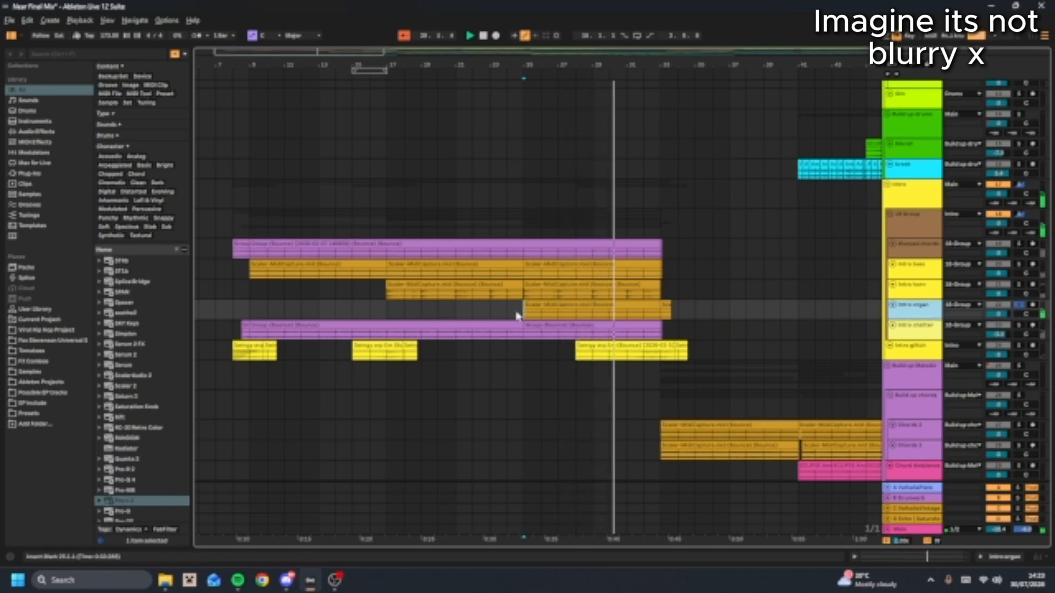
key(space)
Solo the Intro group, play its final section, and stop at the last Intro glitch clip
click(925, 202)
click(523, 228)
click(927, 198)
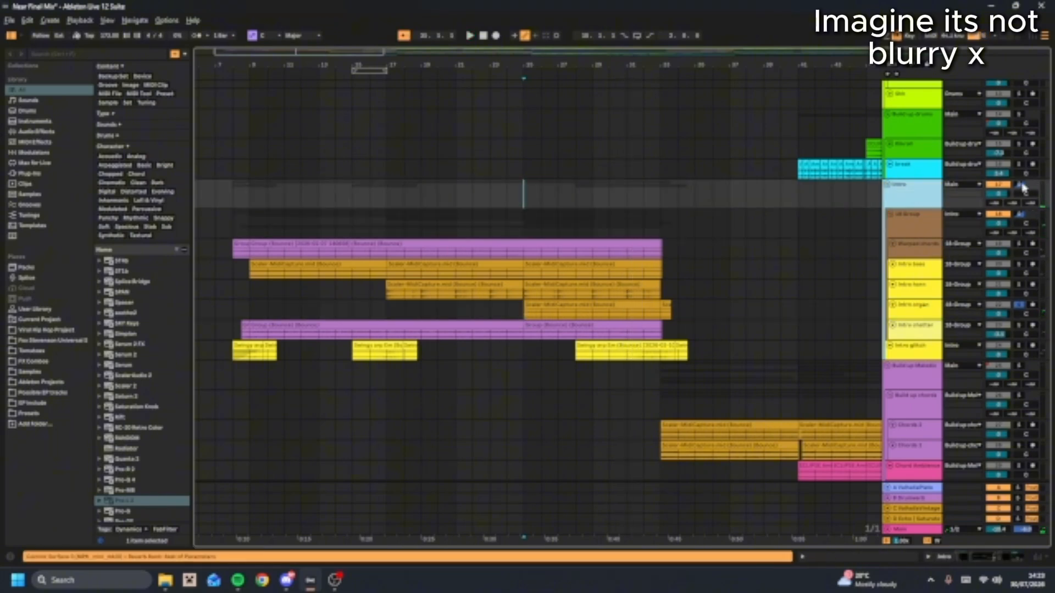
click(593, 232)
key(space)
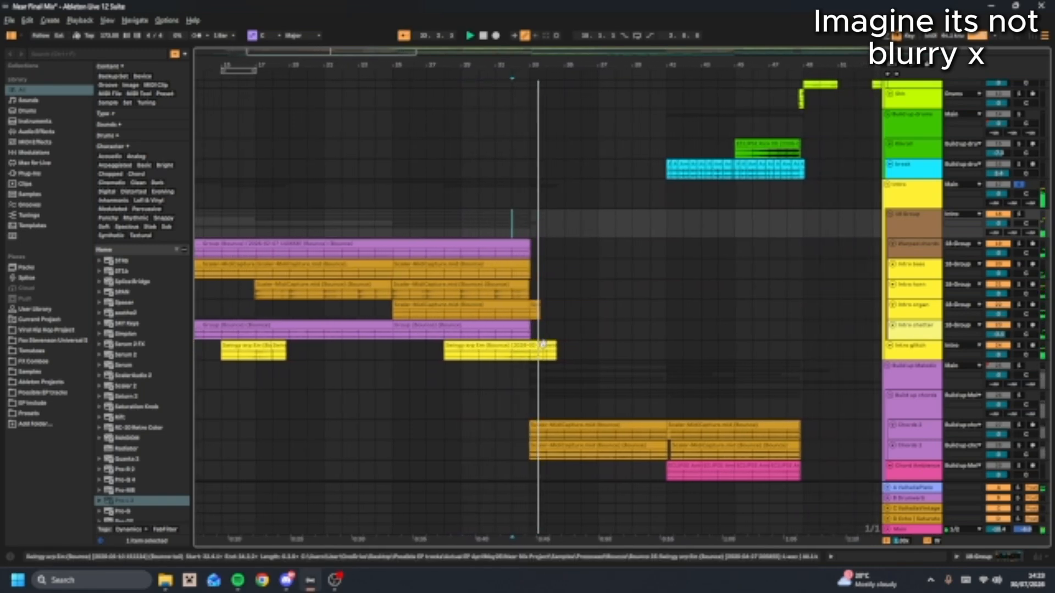
click(481, 357)
key(space)
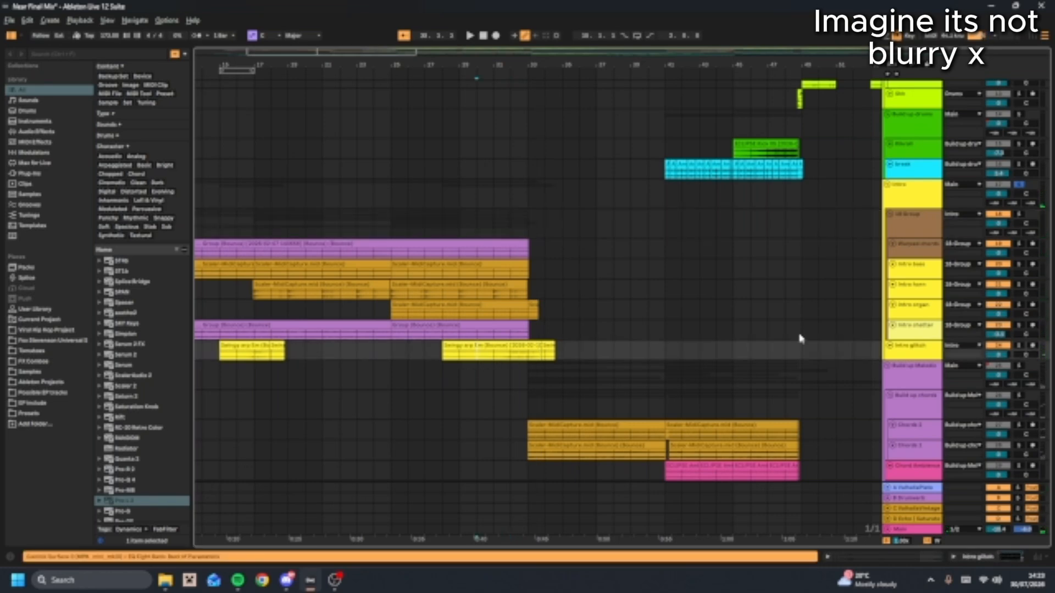
Show the Intro glitch track's effects, solo the track, and play it from bar 17
double_click(913, 346)
click(1019, 346)
scroll(392, 334, down, 1)
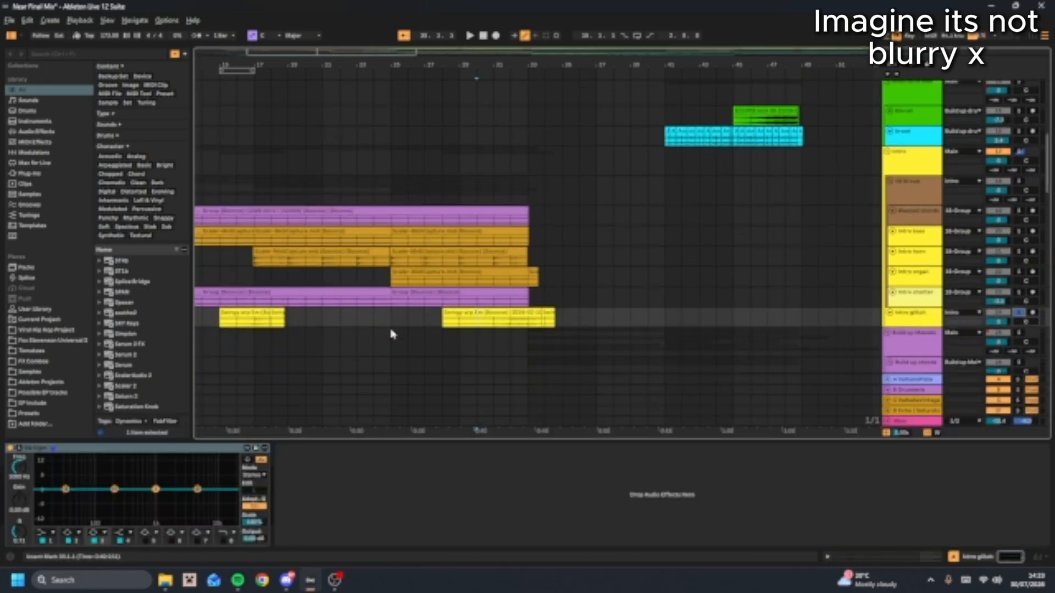
click(253, 326)
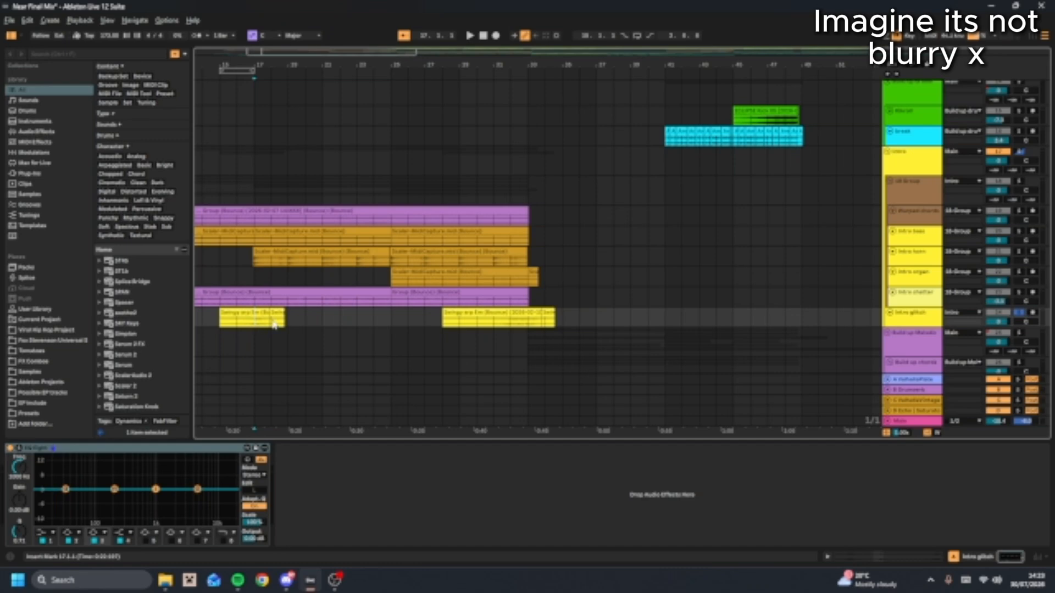
key(space)
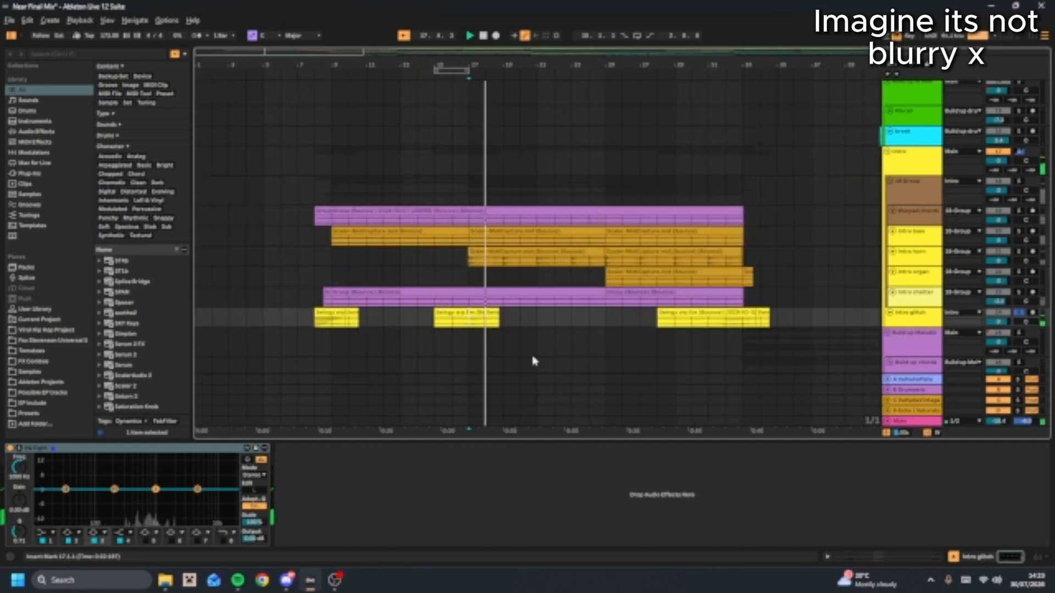
key(space)
Review the device chains of the Intro glitch track and the Build up Melodic group, and hide the device view
drag(504, 441, 478, 567)
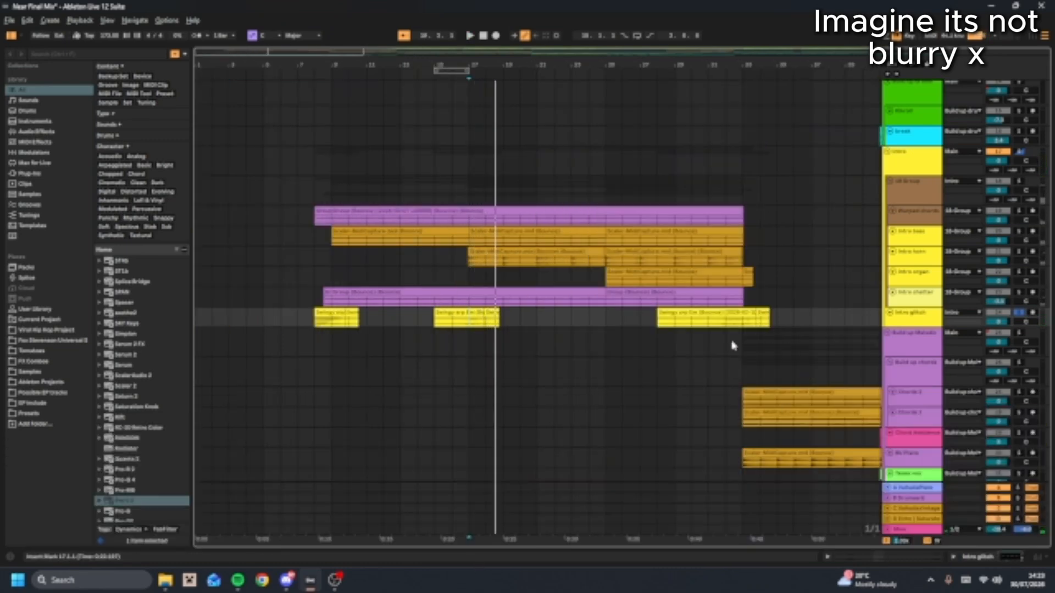
double_click(908, 315)
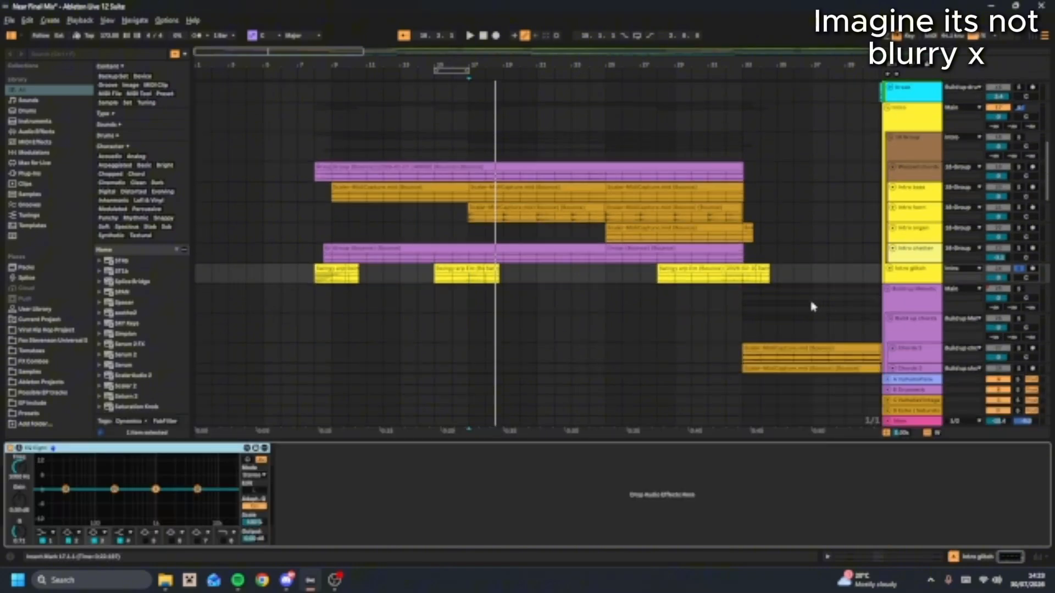
click(744, 300)
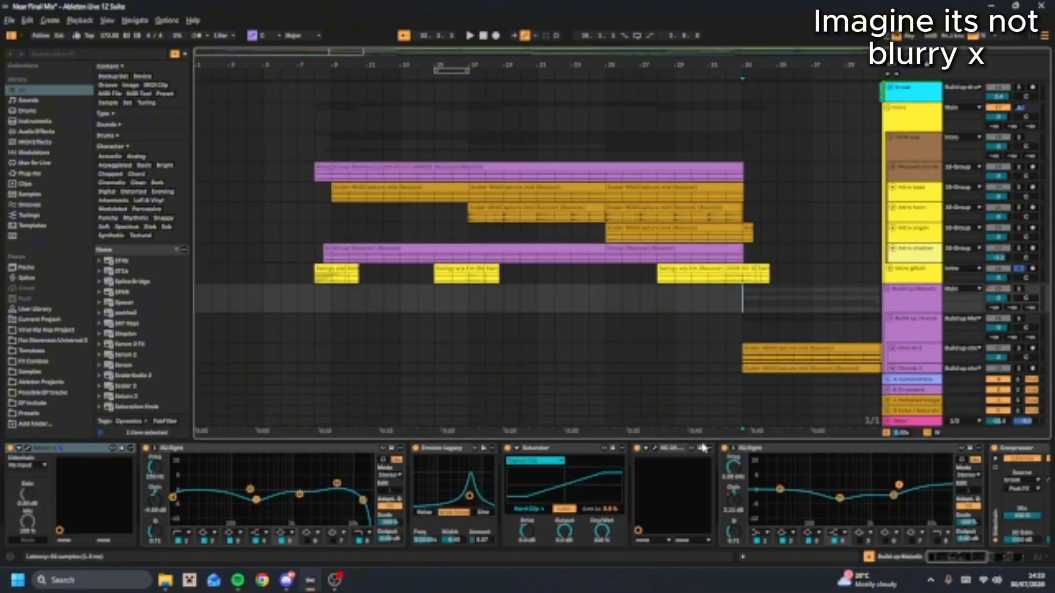
drag(704, 443, 688, 589)
Solo the Build up Melodic group and play it from its start at bar 33
scroll(746, 439, down, 1)
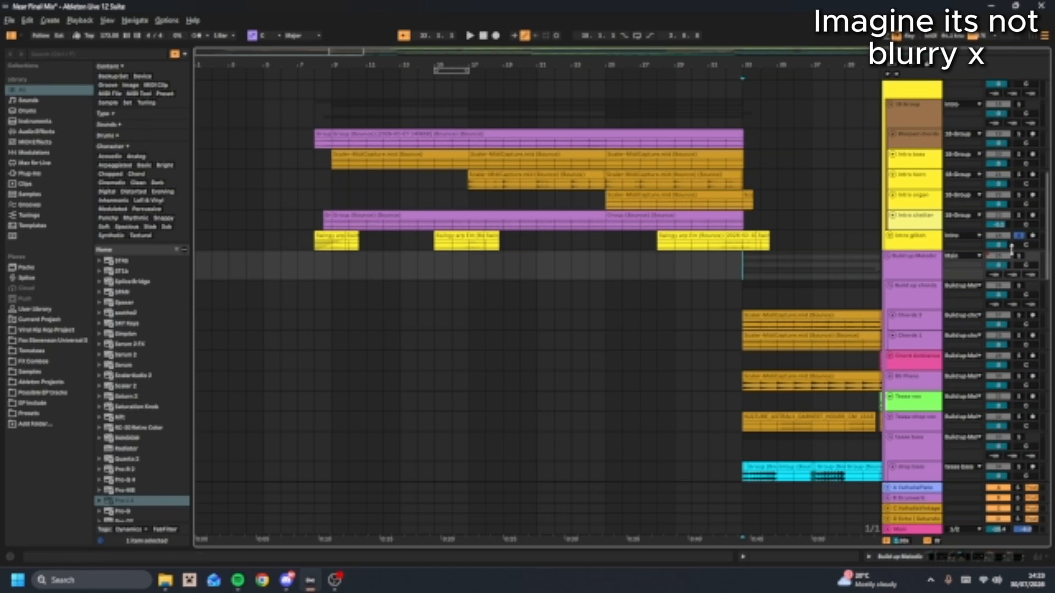
scroll(615, 509, down, 2)
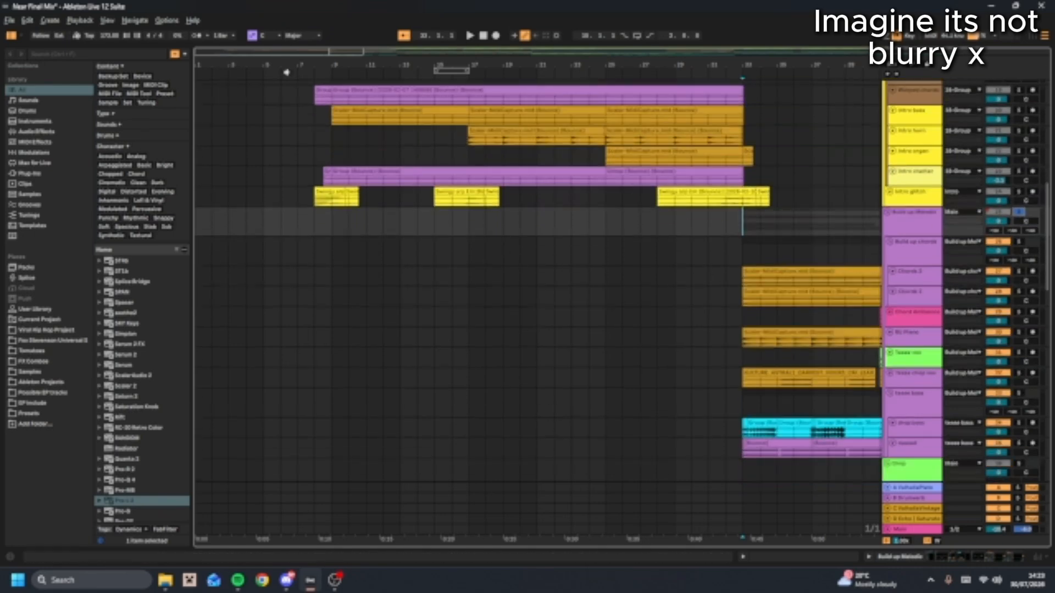
drag(322, 50, 585, 192)
click(422, 251)
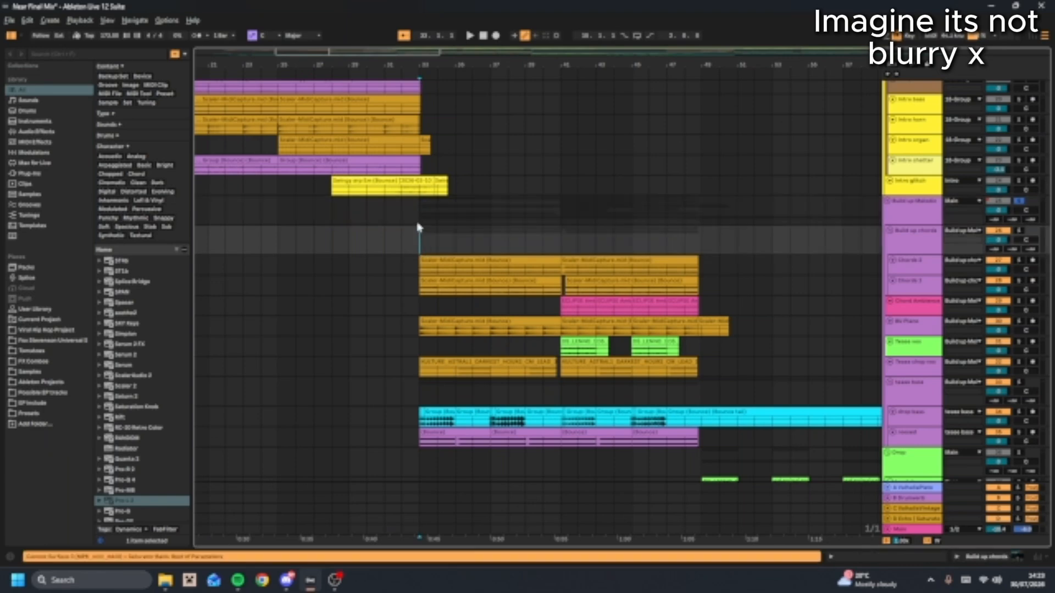
scroll(418, 306, up, 1)
scroll(417, 306, down, 1)
click(909, 218)
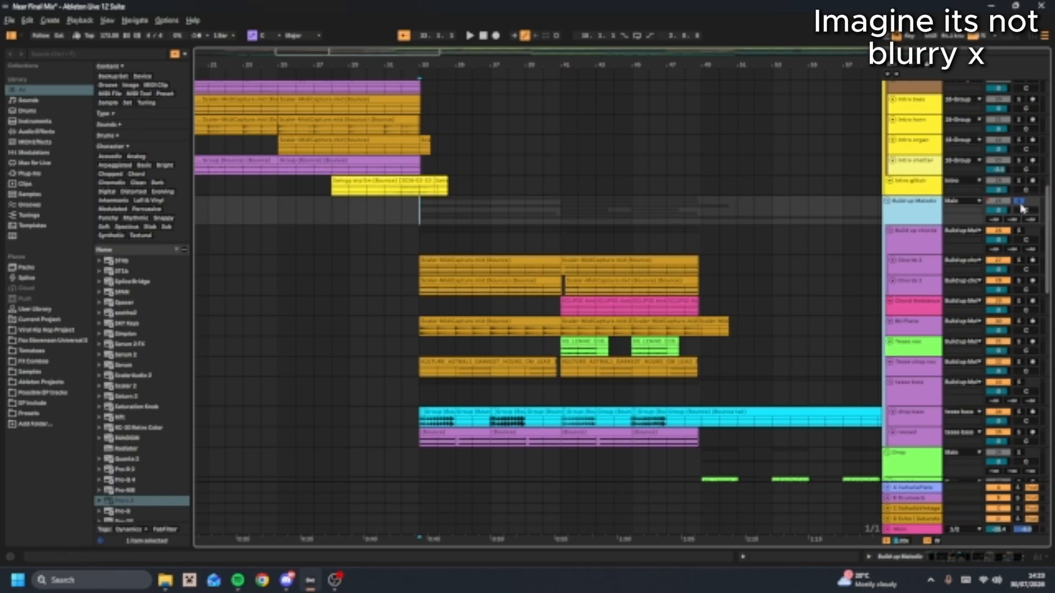
click(420, 249)
key(space)
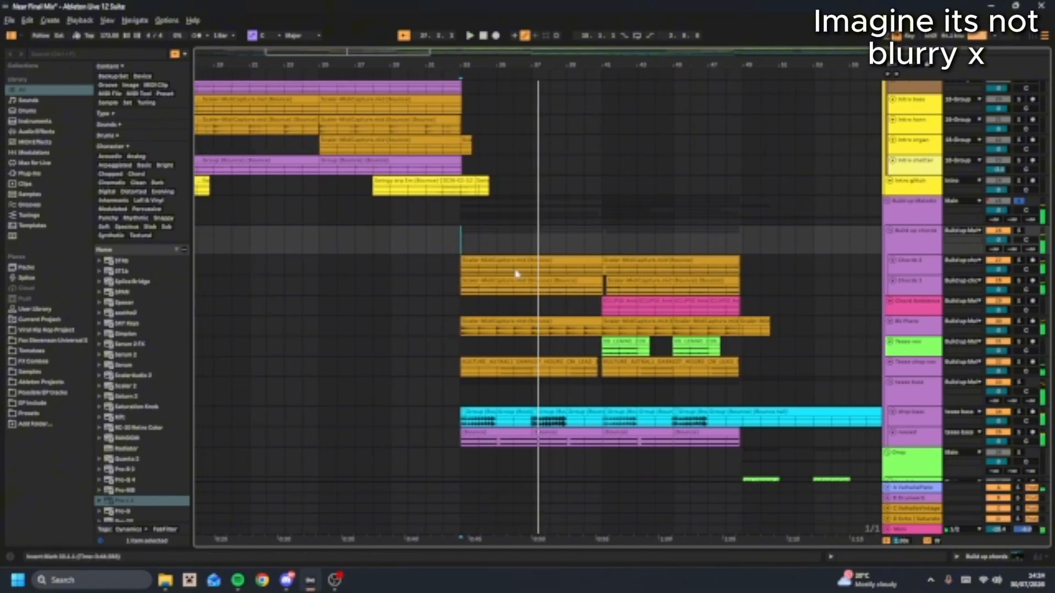
key(space)
Solo the Chords 2 track, play it from bar 33, and switch the solo to Chords 1
click(916, 265)
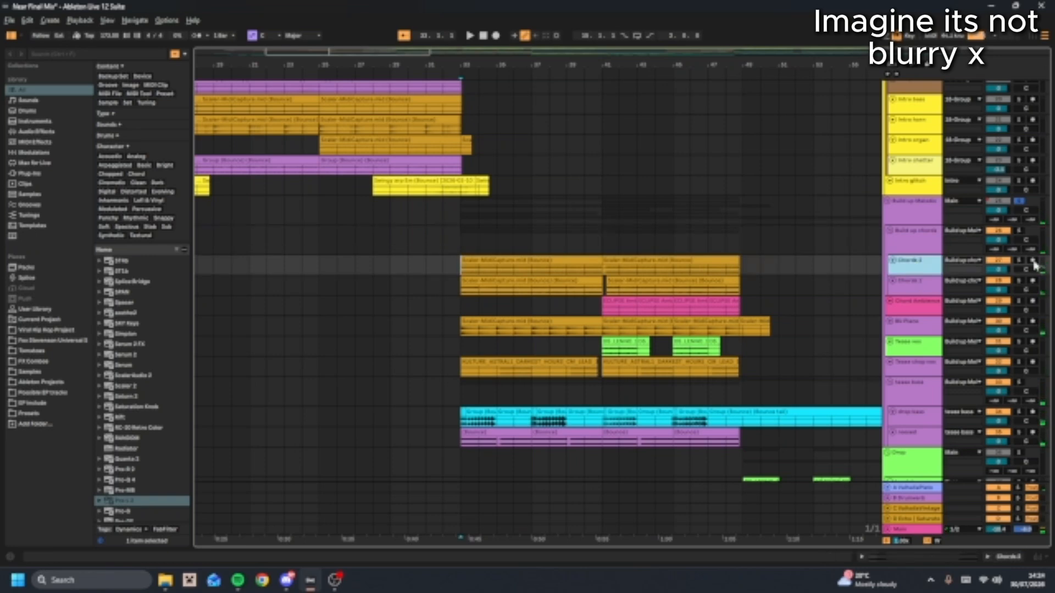
key(space)
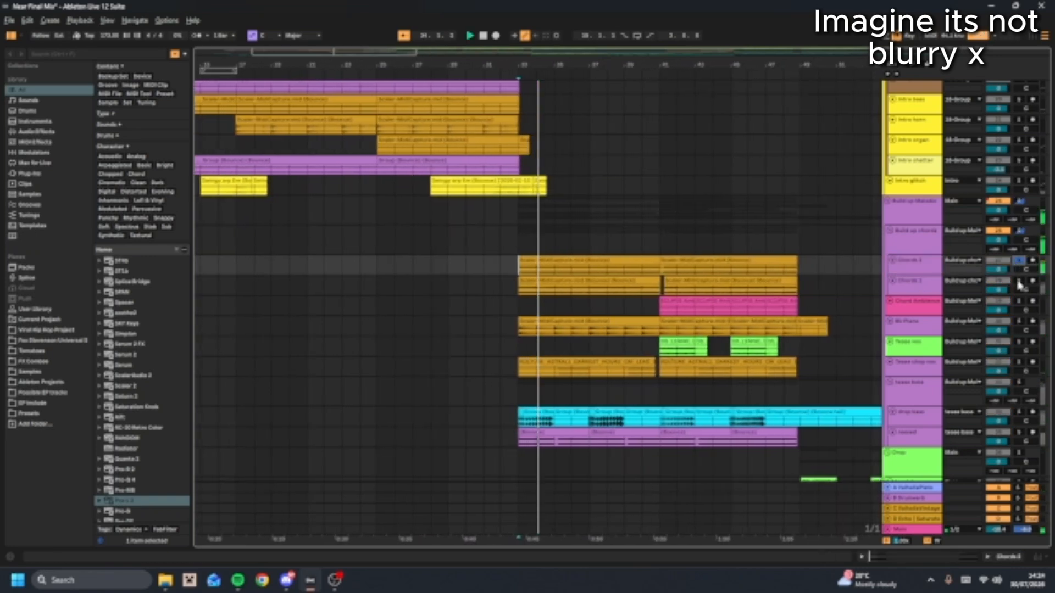
click(1019, 280)
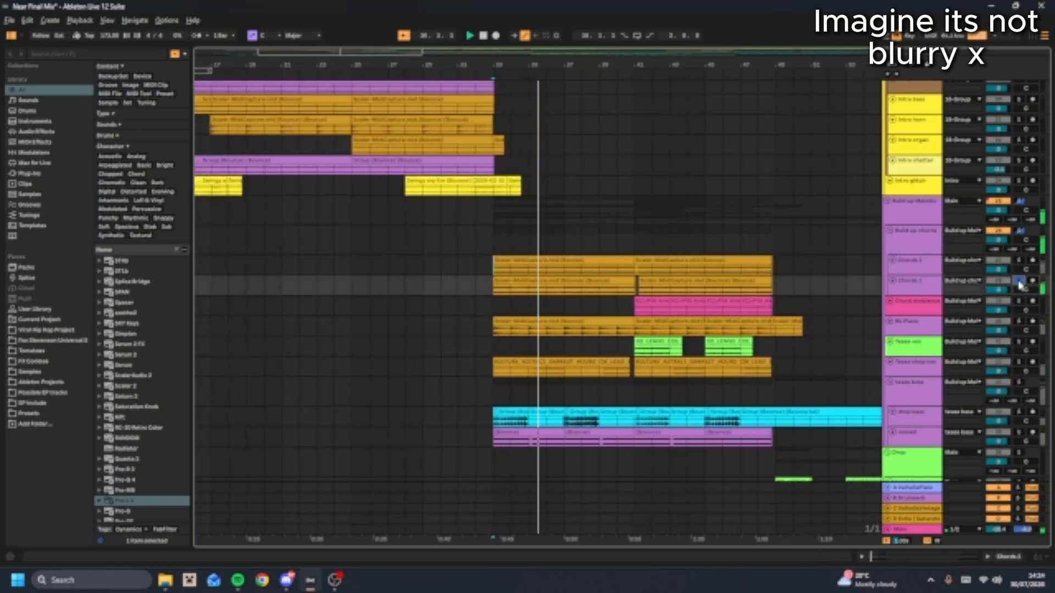
Solo the build-up piano track, play it from bar 33, check its device chain, and hide the device view
click(1020, 323)
click(472, 334)
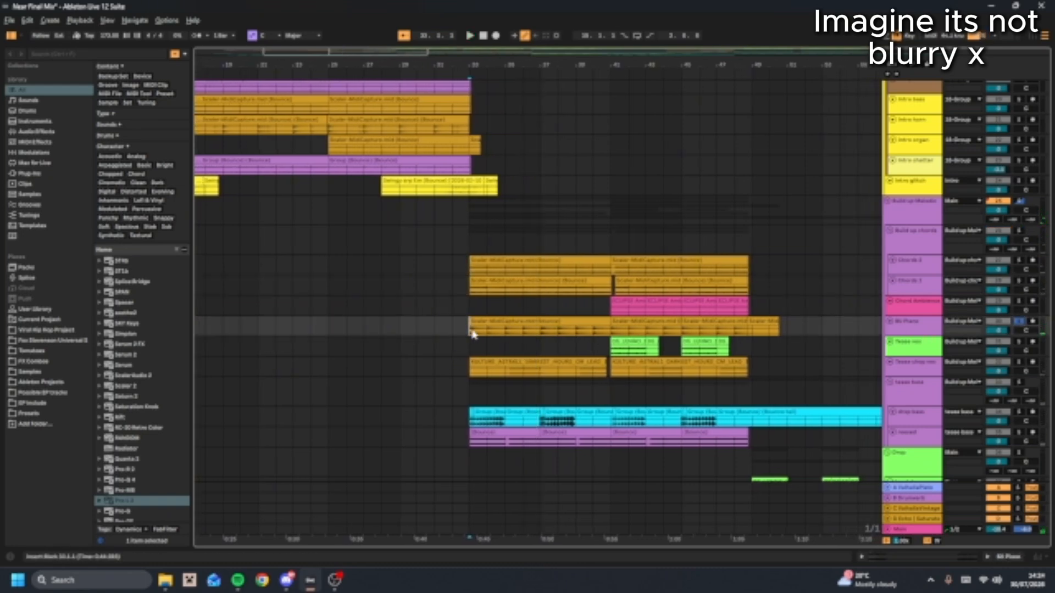
key(space)
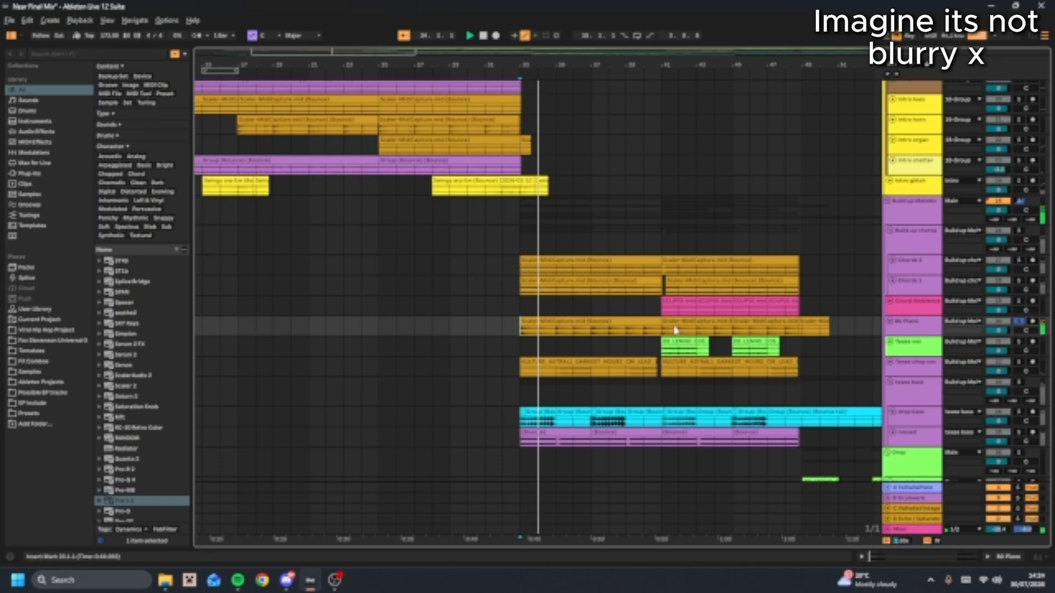
double_click(913, 329)
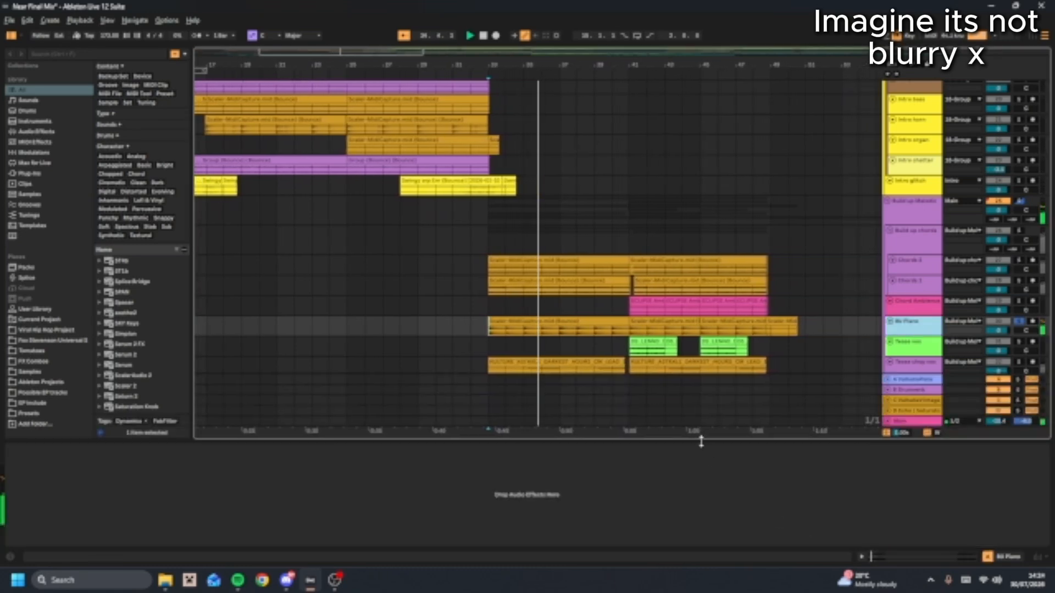
drag(700, 440, 709, 506)
Solo the Chord Ambience track and play it from its clip start at bar 41
click(625, 312)
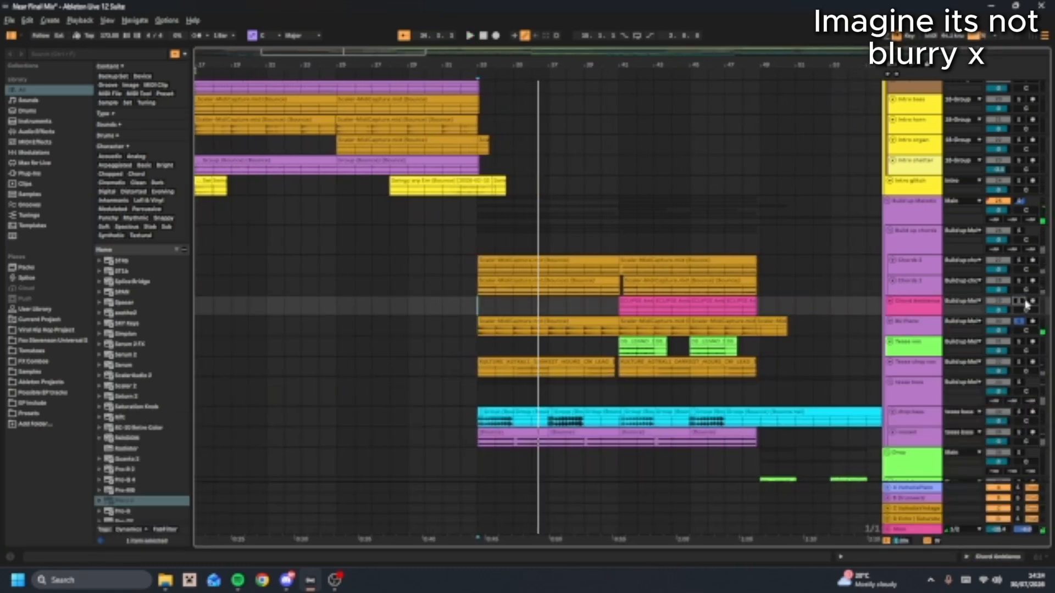
key(space)
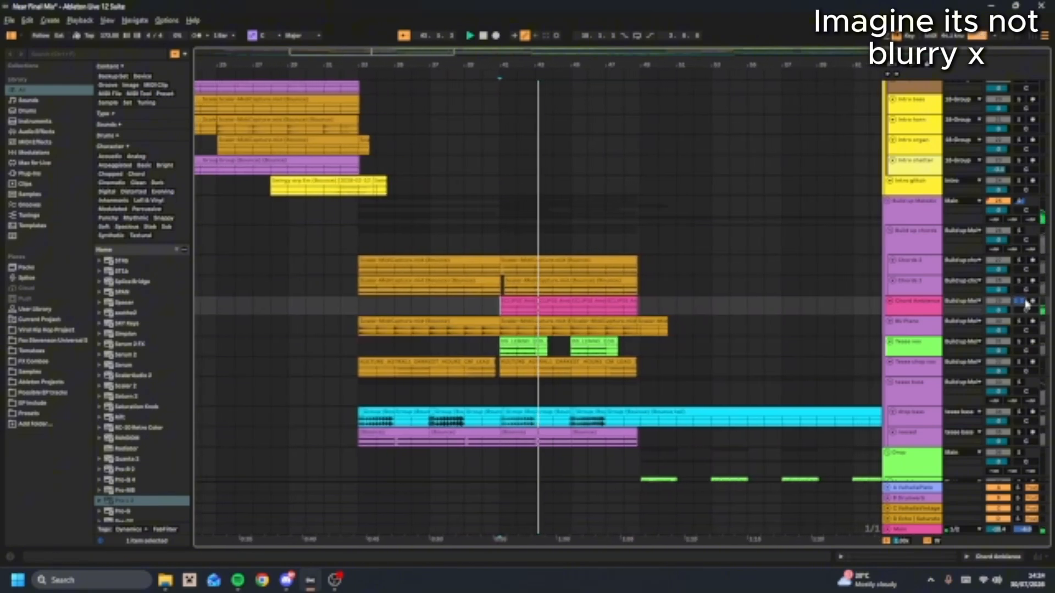
key(space)
Solo the Build up Melodic group and re-enable the automation of its track activator
click(1005, 202)
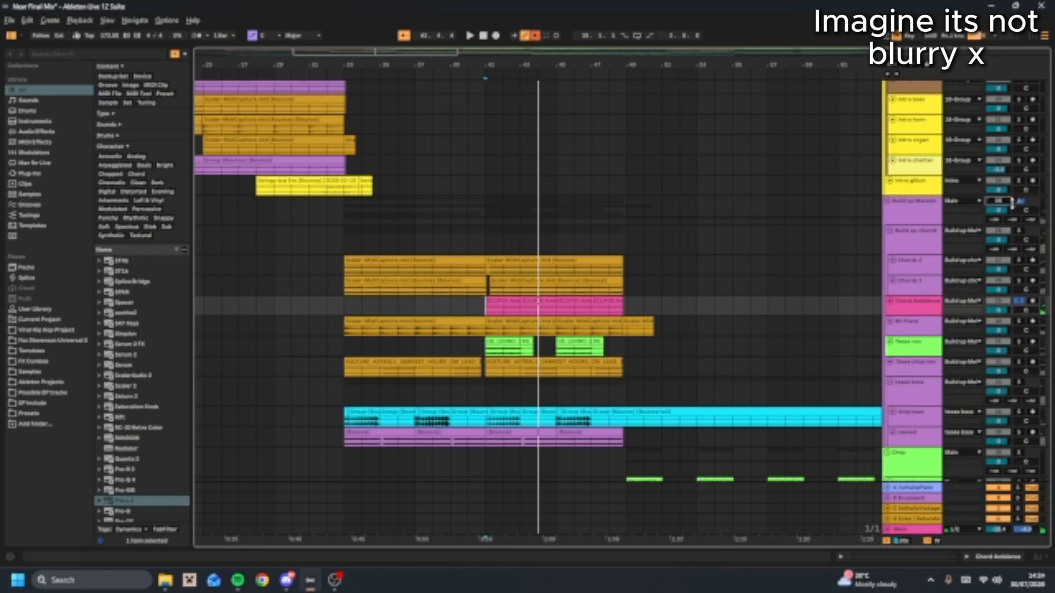
click(996, 203)
click(1020, 202)
right_click(1003, 202)
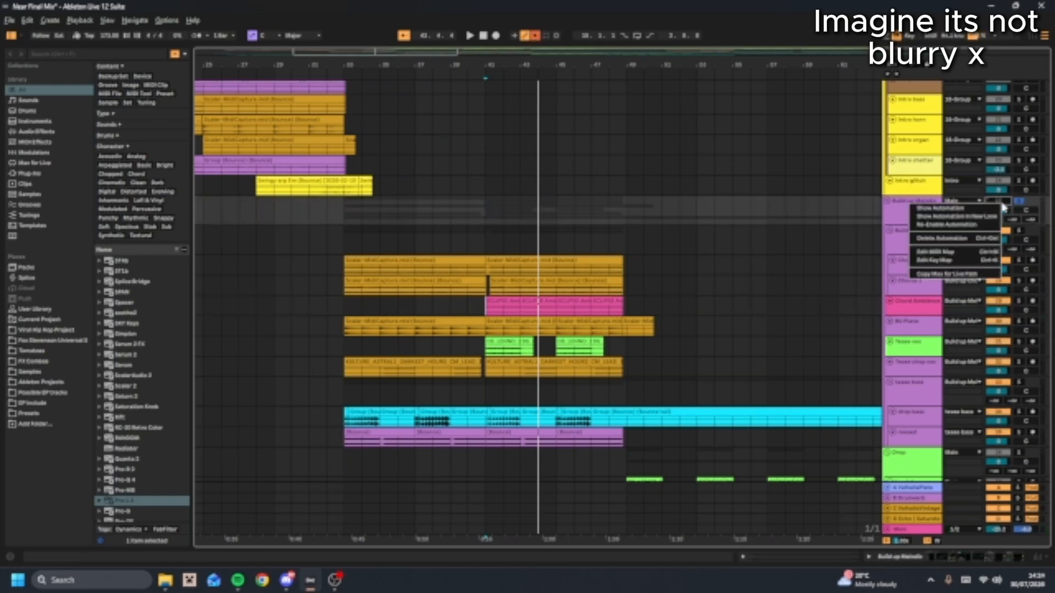
click(962, 224)
Play the soloed Build up Melodic group from around bar 41, stop, and turn its solo off
click(474, 247)
key(space)
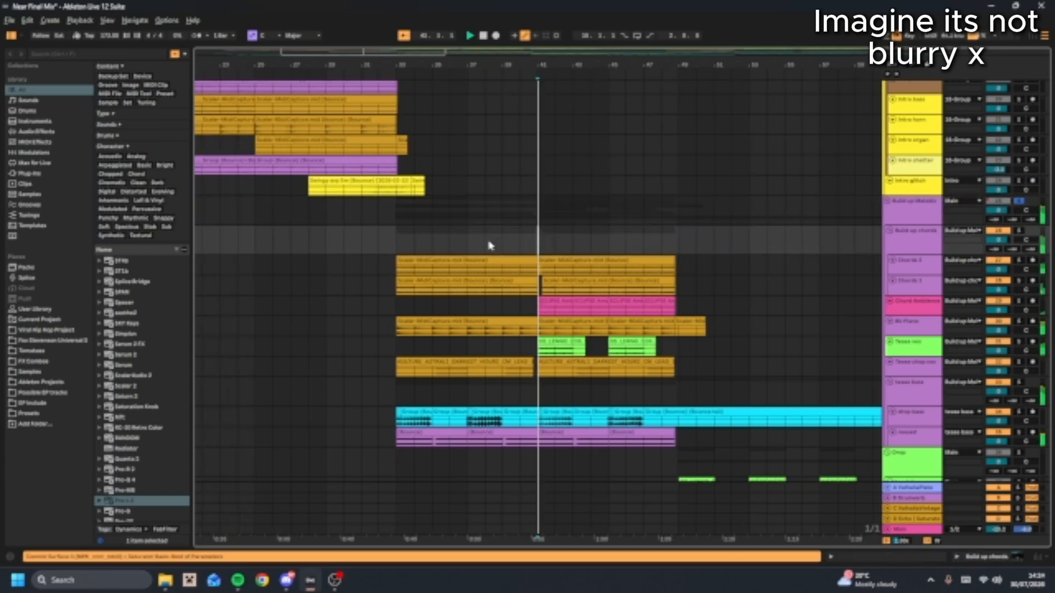
key(space)
click(1019, 202)
Examine the Tease vox and Tease chop vox clips and the tease bass group in the build-up
click(353, 238)
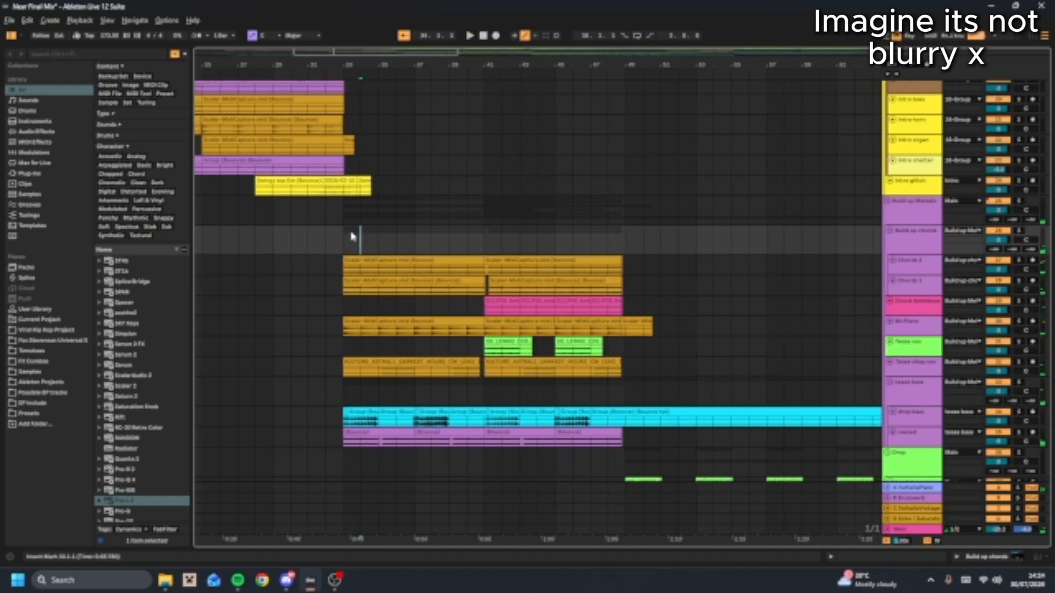
scroll(321, 275, down, 3)
click(341, 286)
scroll(341, 300, down, 2)
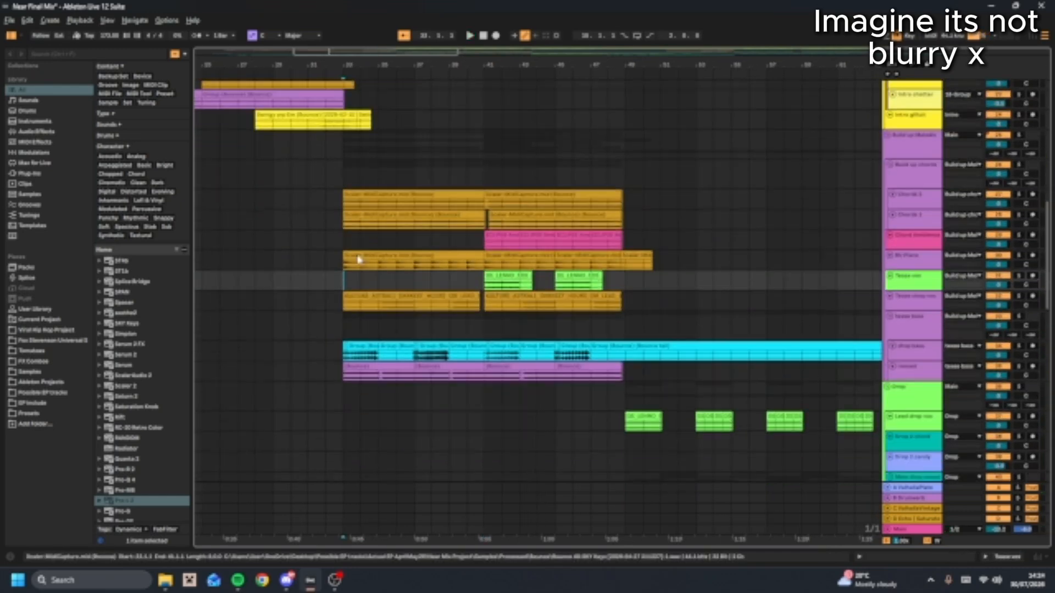
click(341, 313)
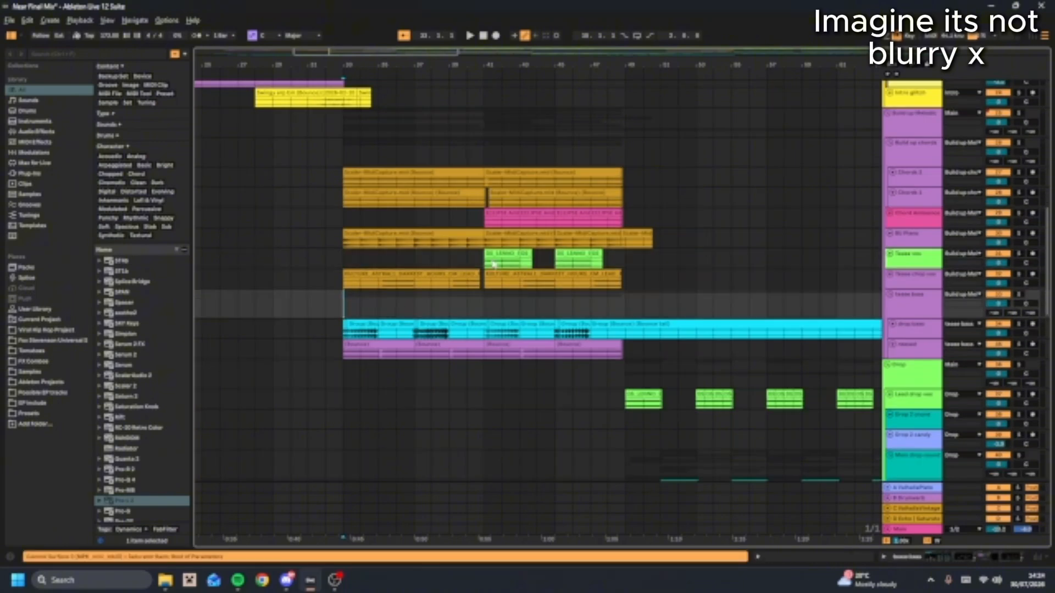
drag(493, 264, 520, 262)
click(378, 279)
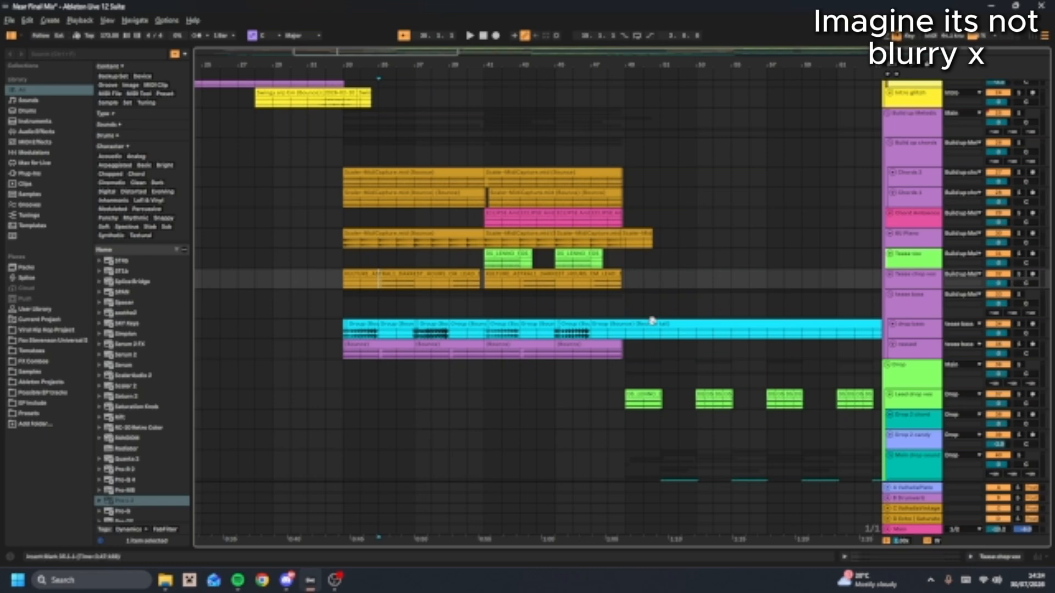
Solo the tease bass group, play it from bar 33, and review its effects chain during playback
click(338, 332)
double_click(929, 328)
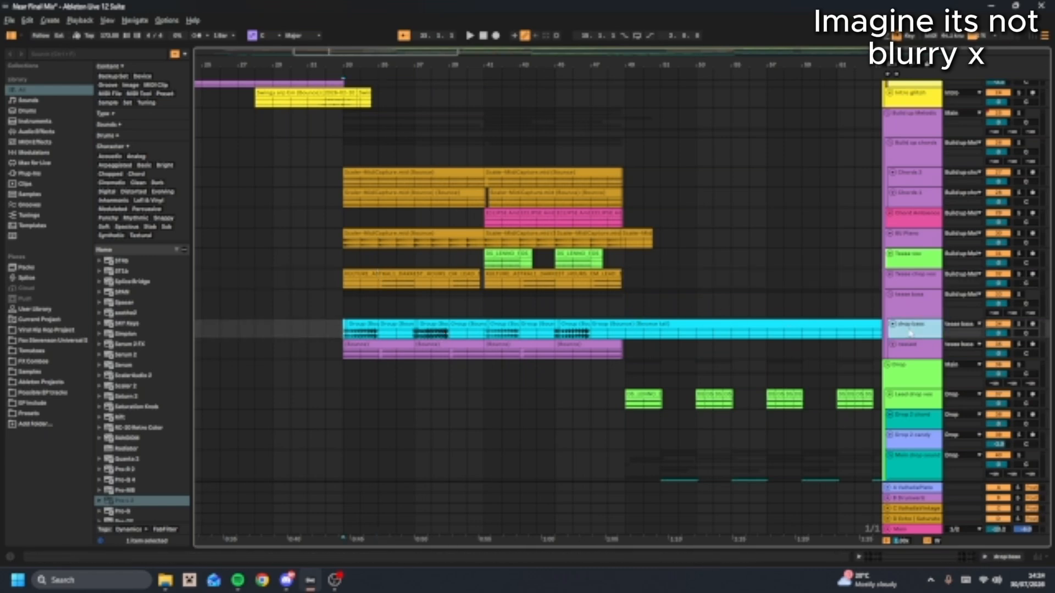
click(939, 307)
click(1015, 296)
click(1015, 296)
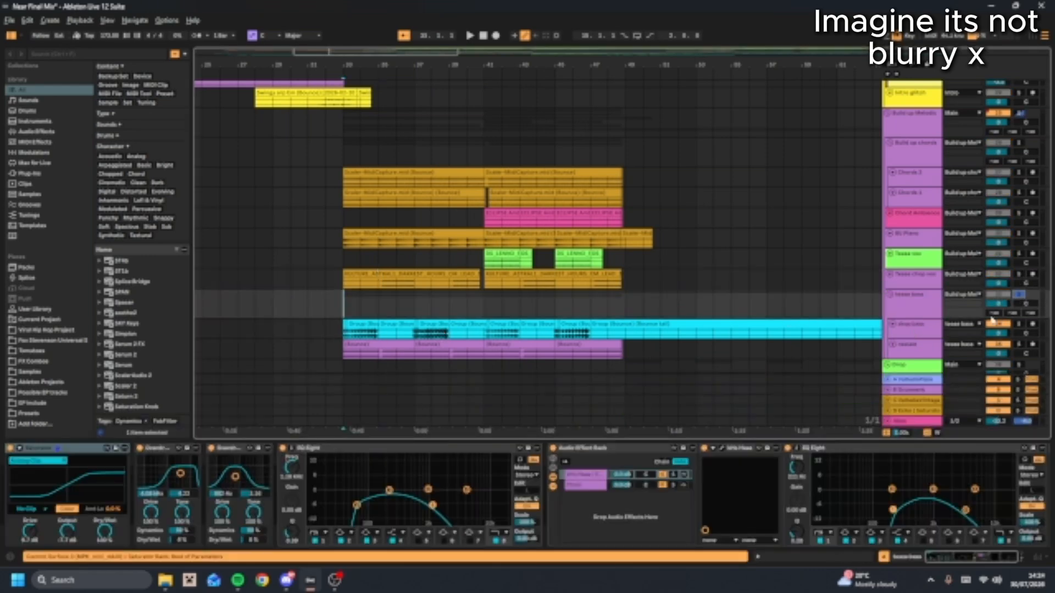
key(space)
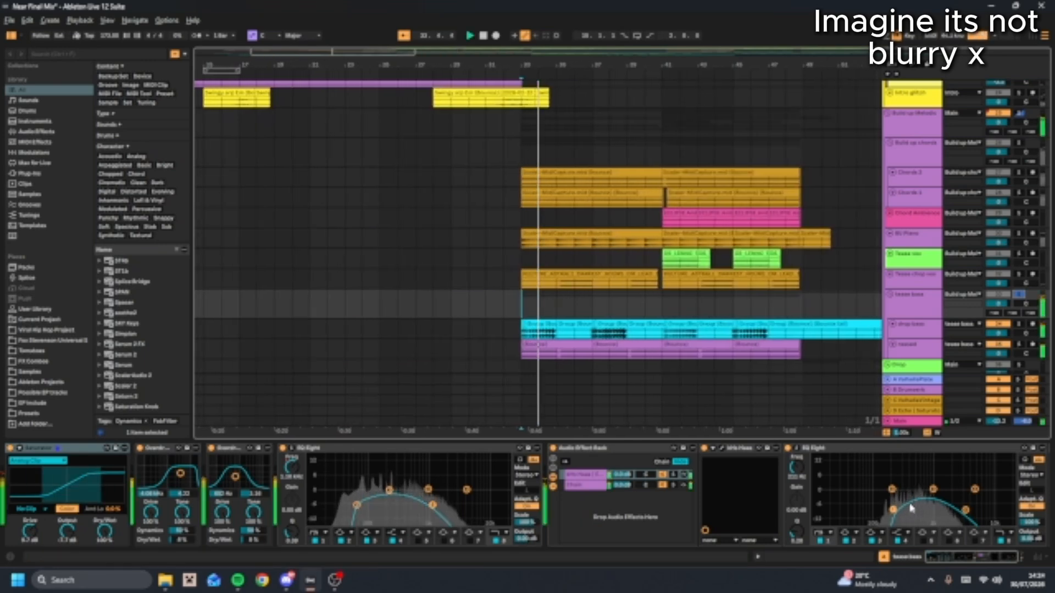
drag(967, 559, 909, 563)
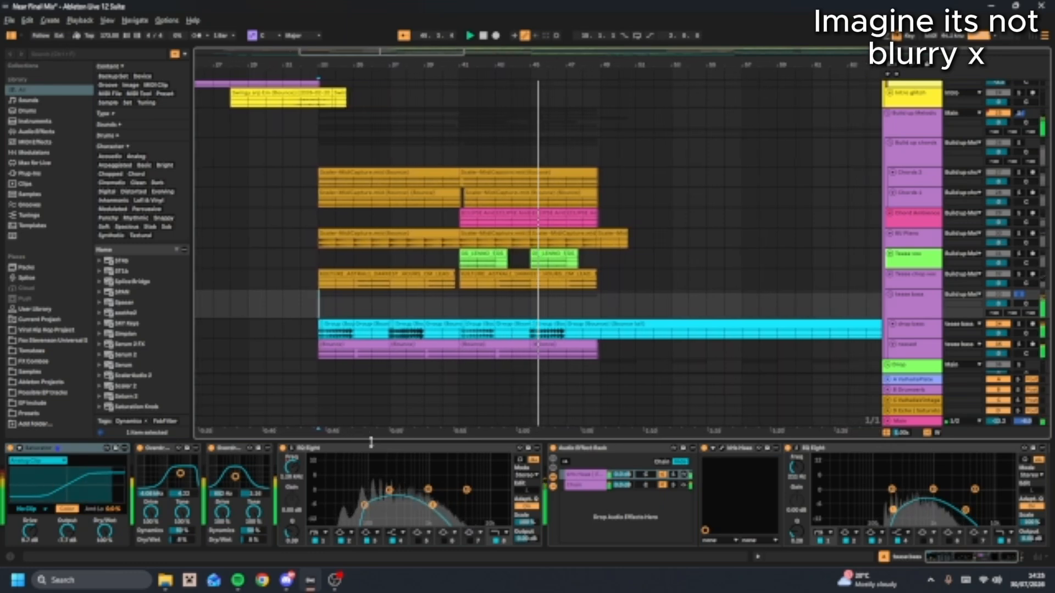
Show the effects chain of the Build up Melodic group and examine its devices
click(883, 557)
double_click(917, 119)
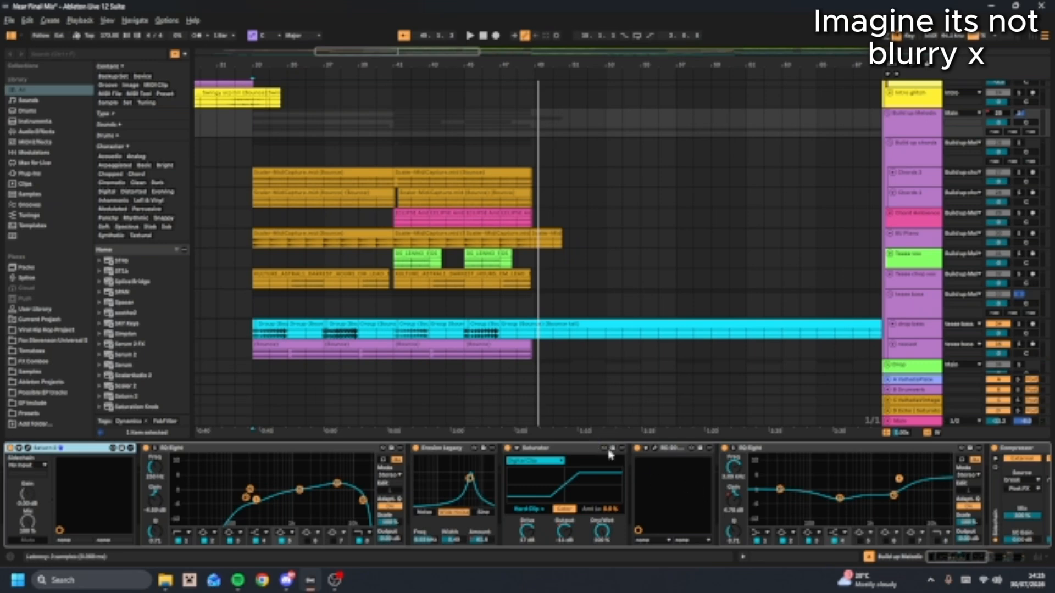
key(ctrl+alt+l)
scroll(514, 189, up, 2)
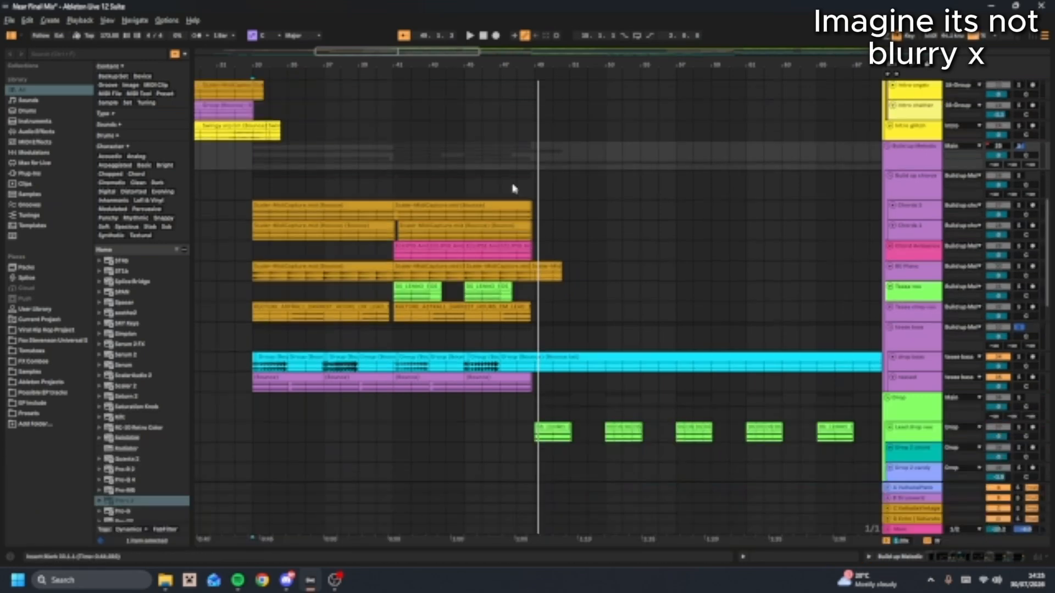
click(526, 201)
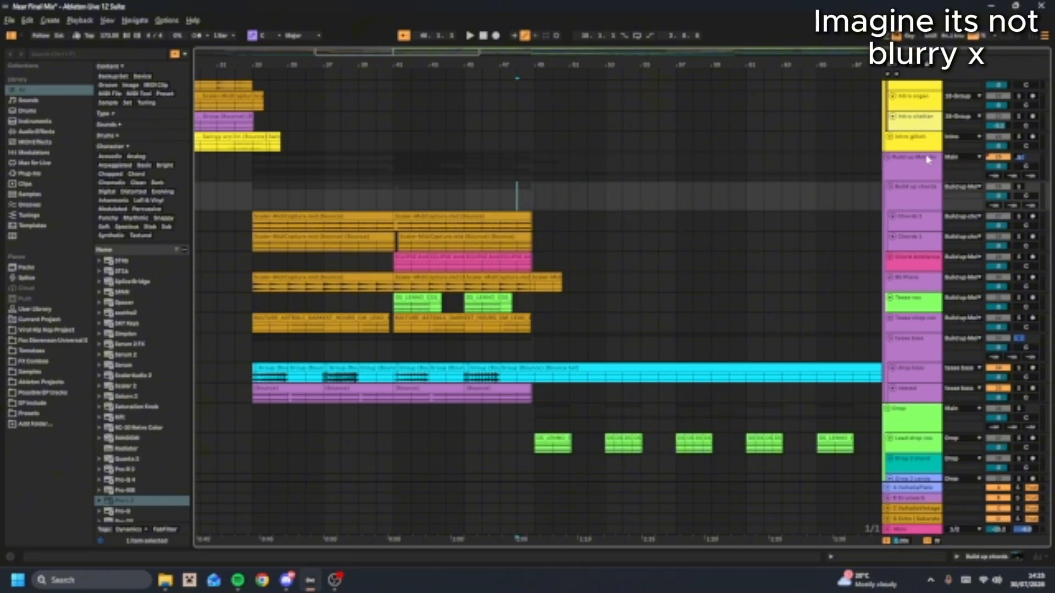
double_click(925, 181)
click(919, 194)
click(929, 177)
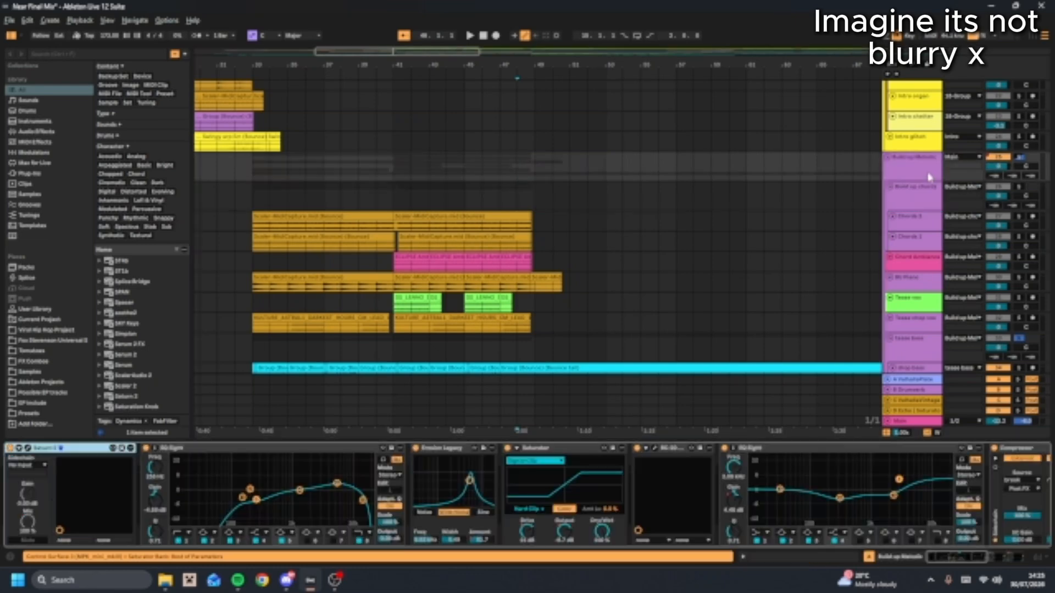
drag(938, 558, 869, 561)
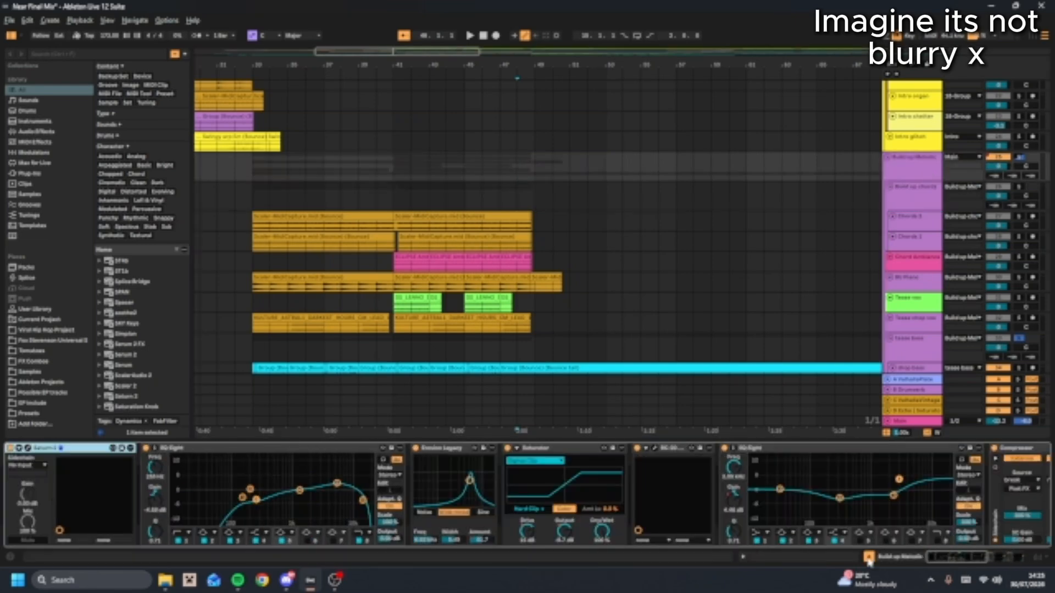
Inspect RC-20 Retro Color in the Build up Melodic chain through its plug-in window and unfolded parameters, and hide the effects chain
click(655, 449)
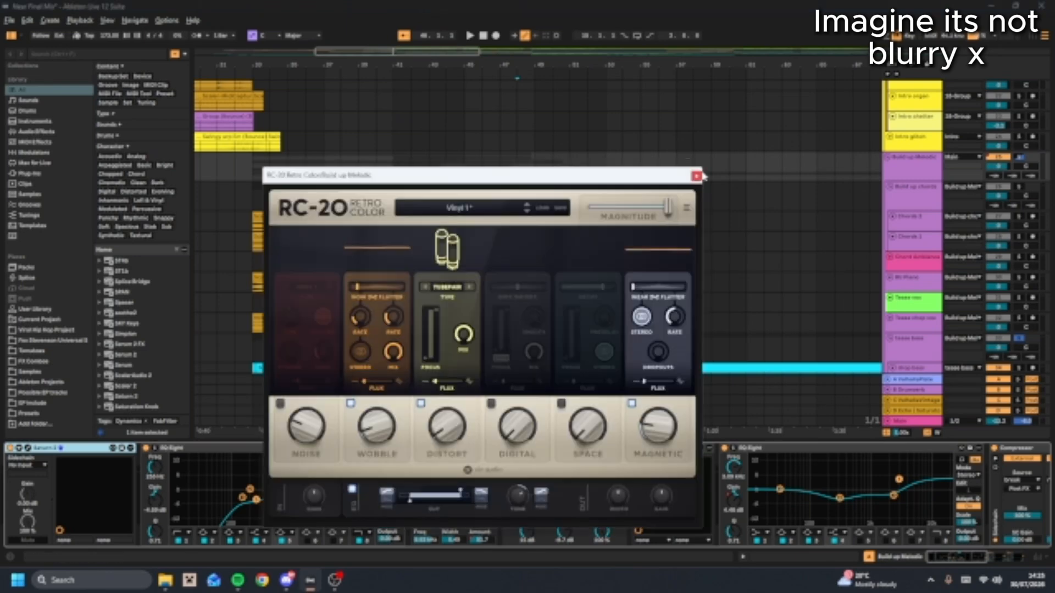
click(697, 176)
click(649, 450)
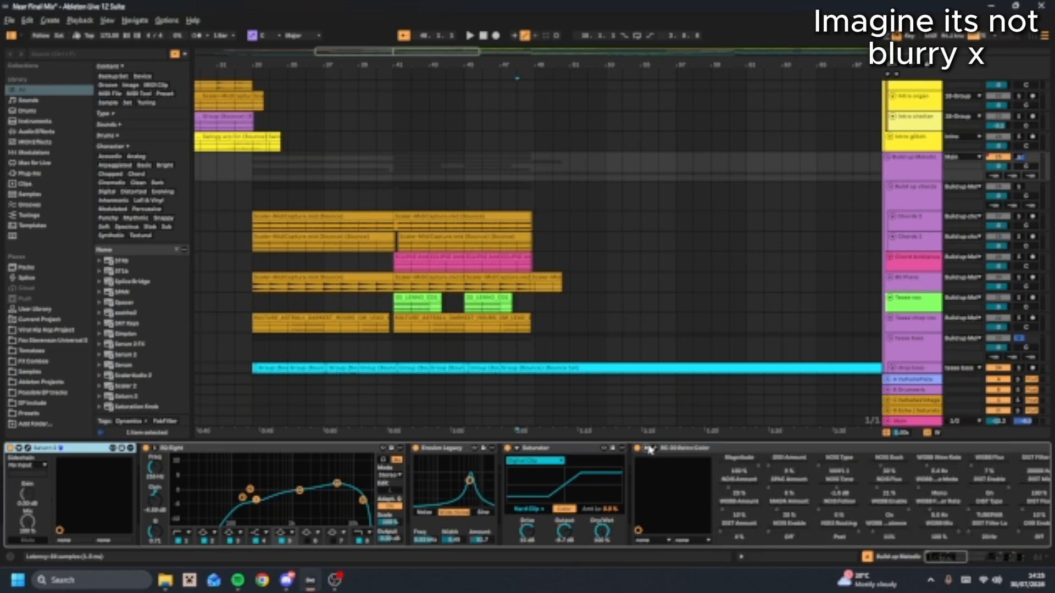
click(650, 449)
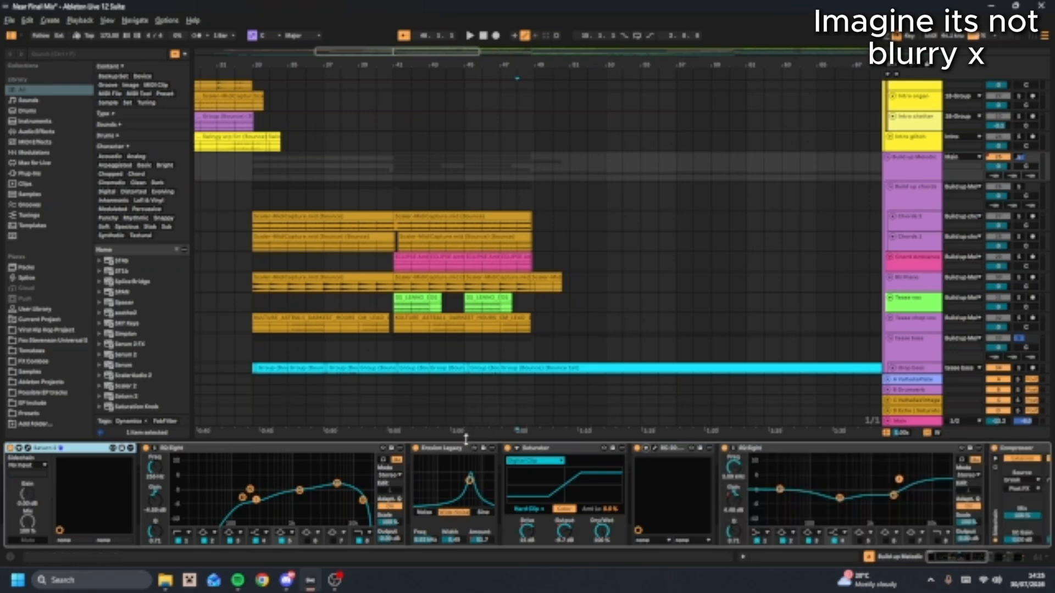
drag(466, 440, 461, 551)
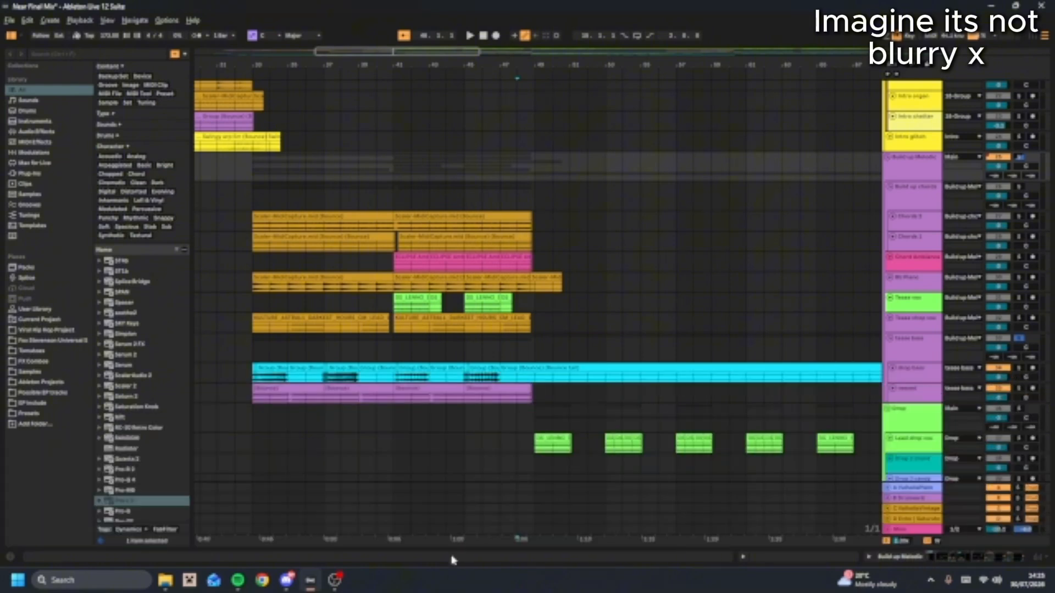
Look over the whole arrangement from the intro and build-up tracks through the drop tracks to the bridge
click(531, 196)
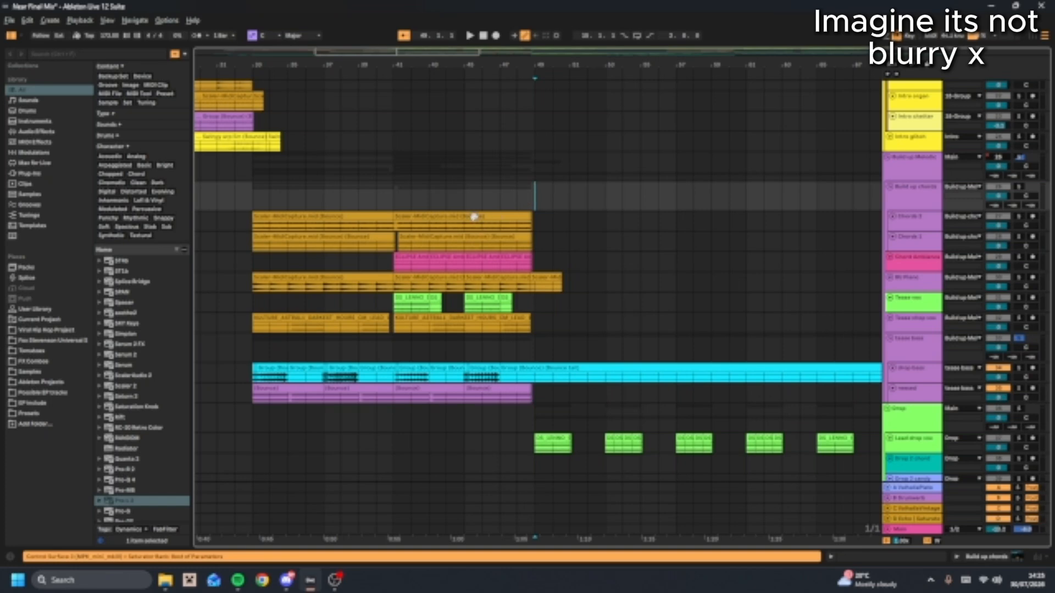
click(504, 214)
scroll(506, 212, down, 3)
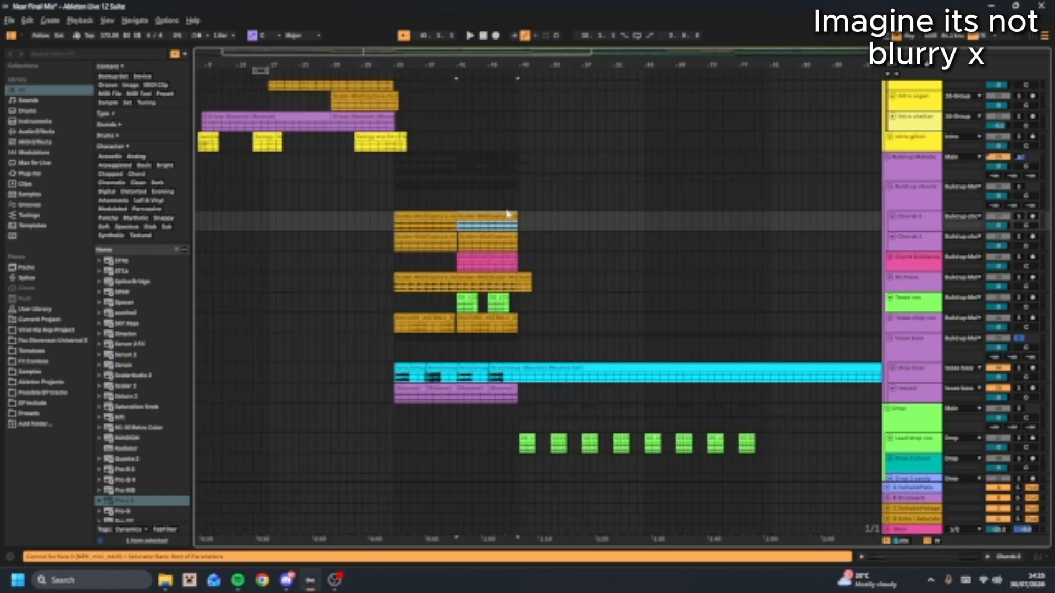
click(506, 198)
scroll(506, 198, down, 3)
scroll(507, 200, up, 4)
scroll(508, 202, down, 3)
scroll(527, 209, up, 4)
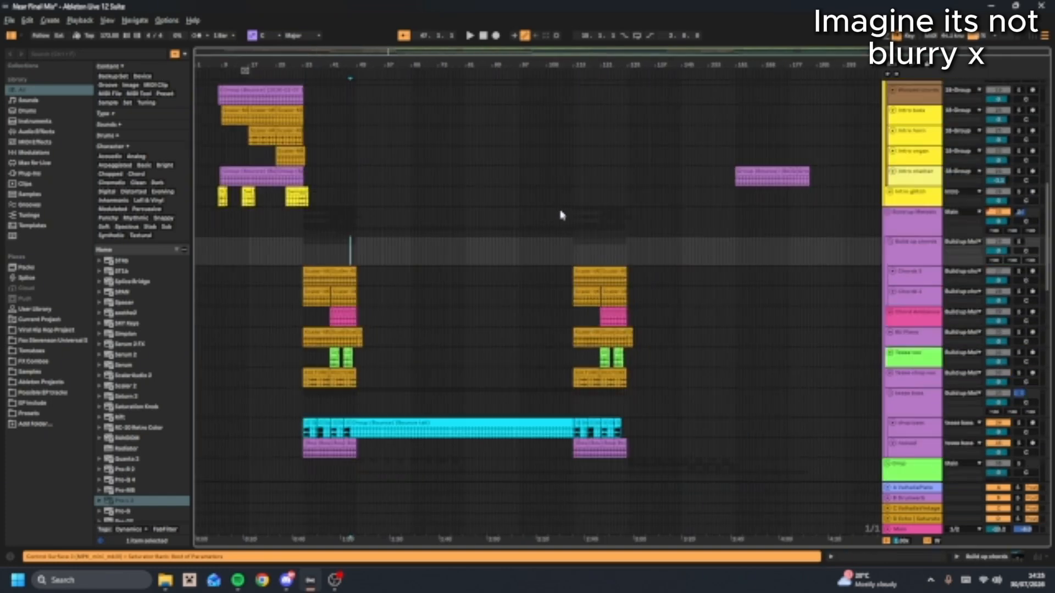
scroll(632, 237, up, 3)
scroll(588, 230, down, 2)
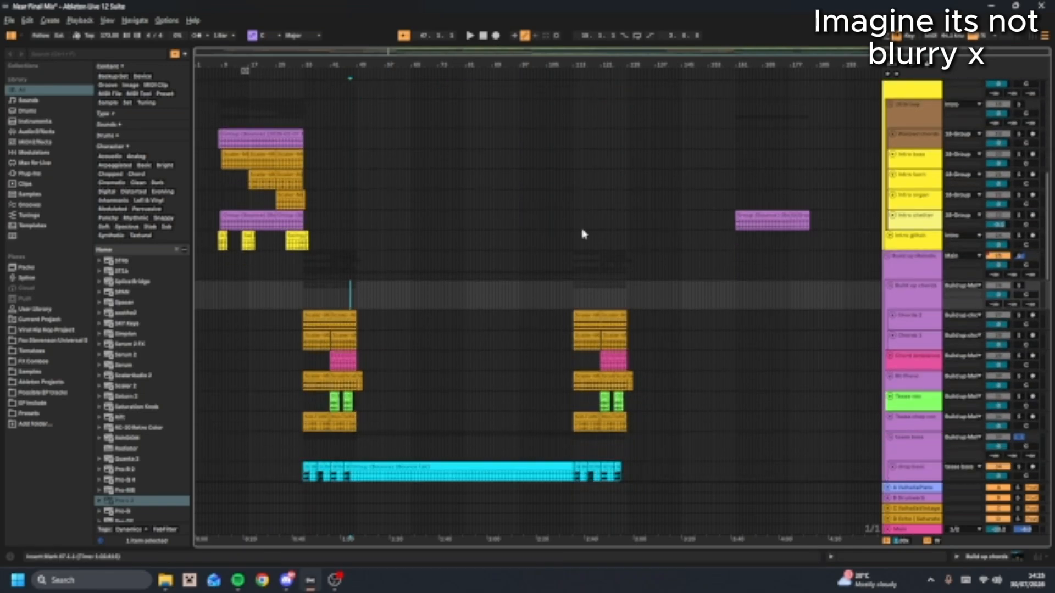
scroll(583, 234, down, 10)
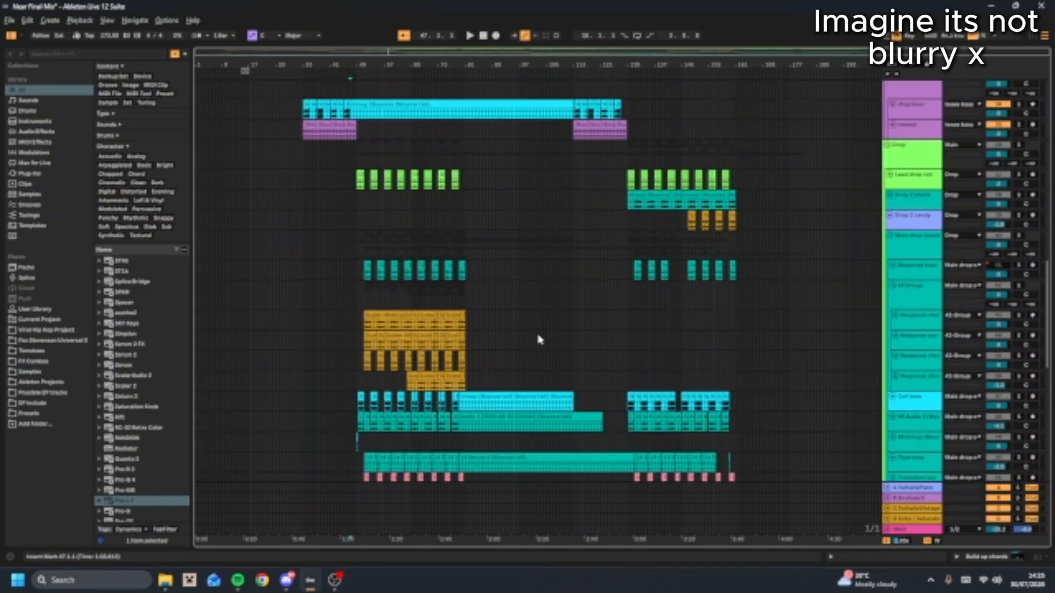
scroll(538, 340, down, 10)
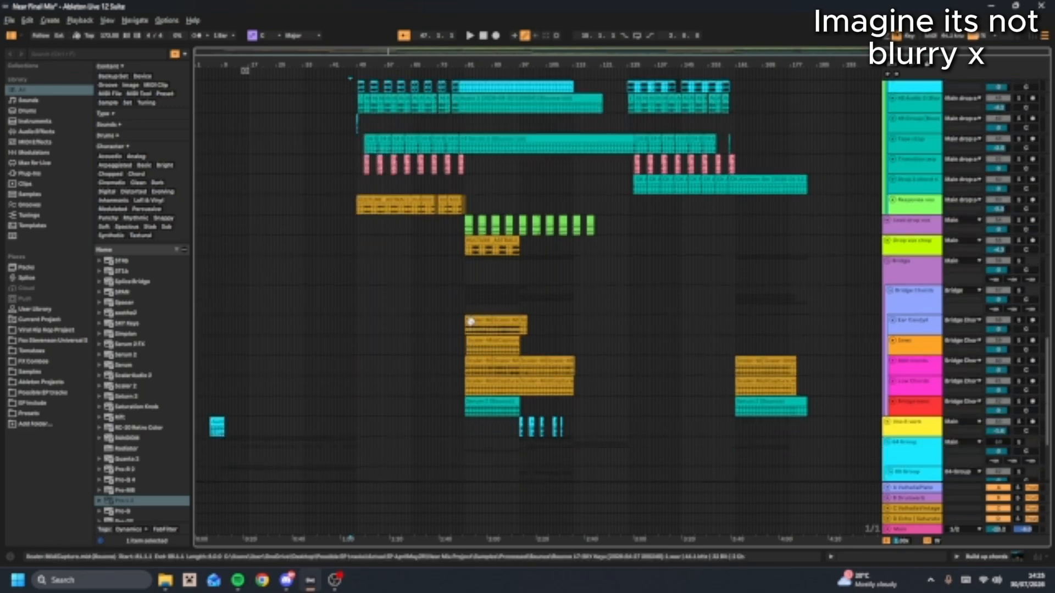
Solo the Bridge group and play it from bar 81
scroll(469, 319, up, 6)
click(433, 305)
scroll(627, 282, down, 1)
click(926, 242)
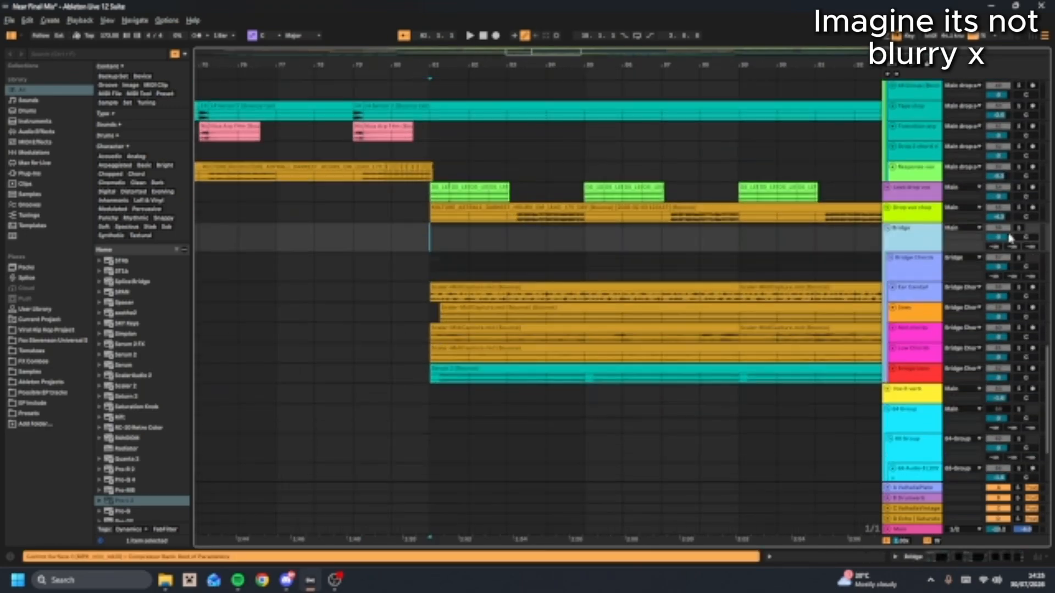
click(1019, 227)
key(space)
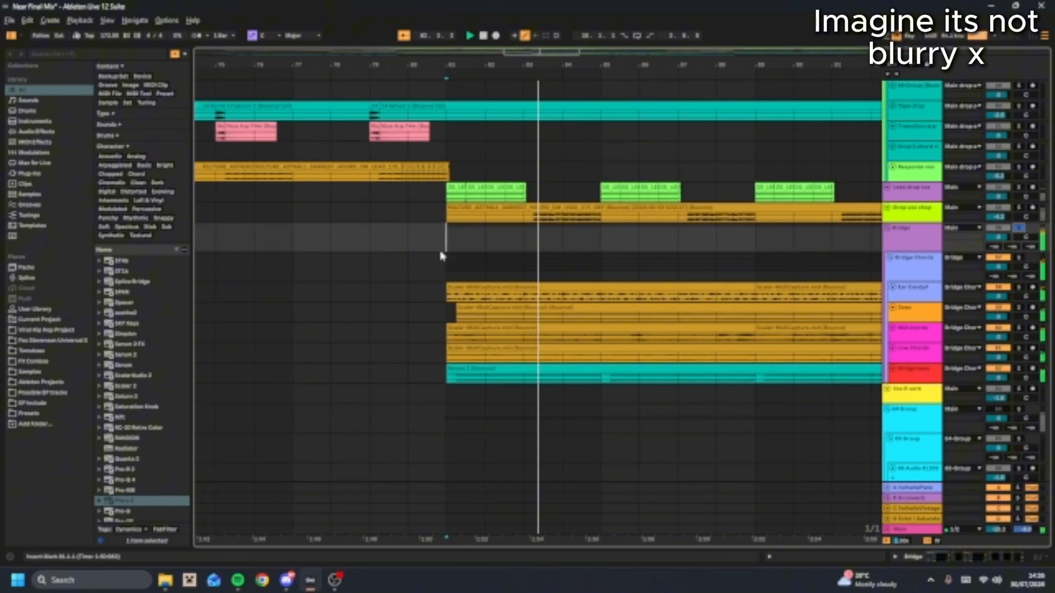
Audition the tracks inside Bridge Chords in solo one after another from bar 81, from the ear candy track to the bridge bass
click(1031, 289)
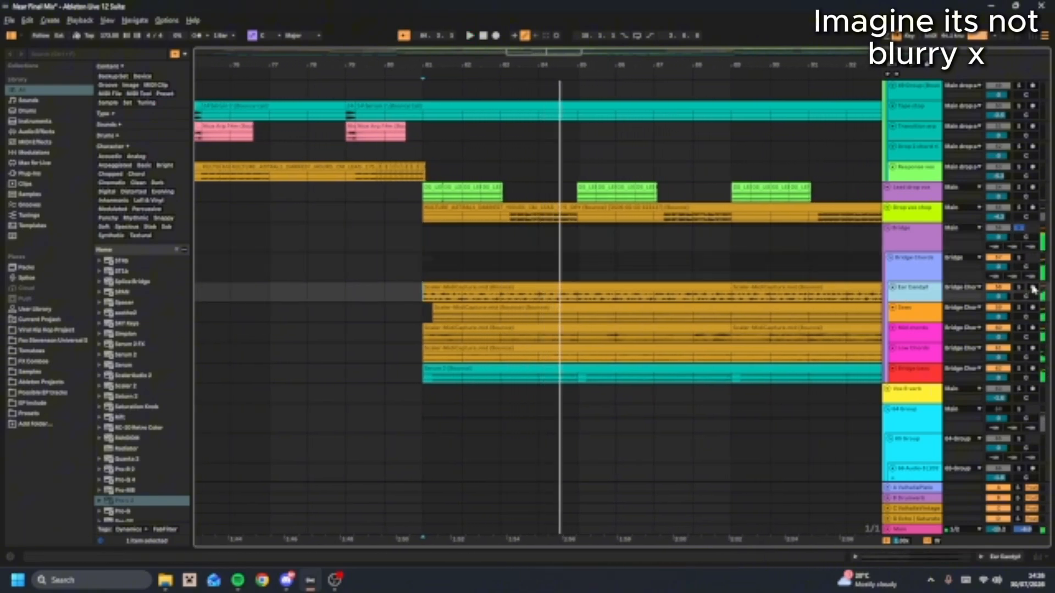
click(1019, 288)
key(space)
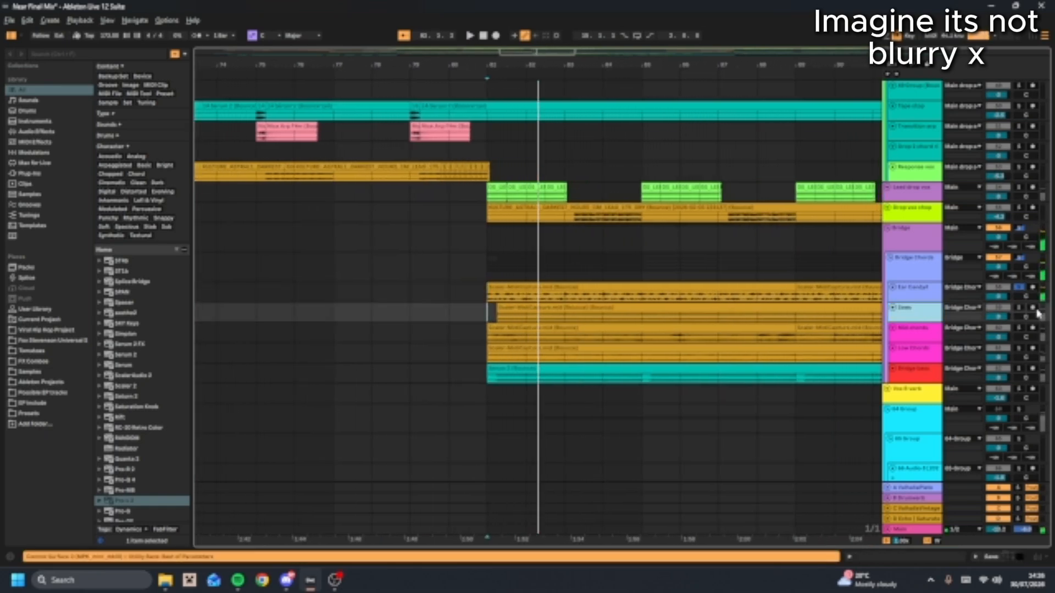
click(1019, 307)
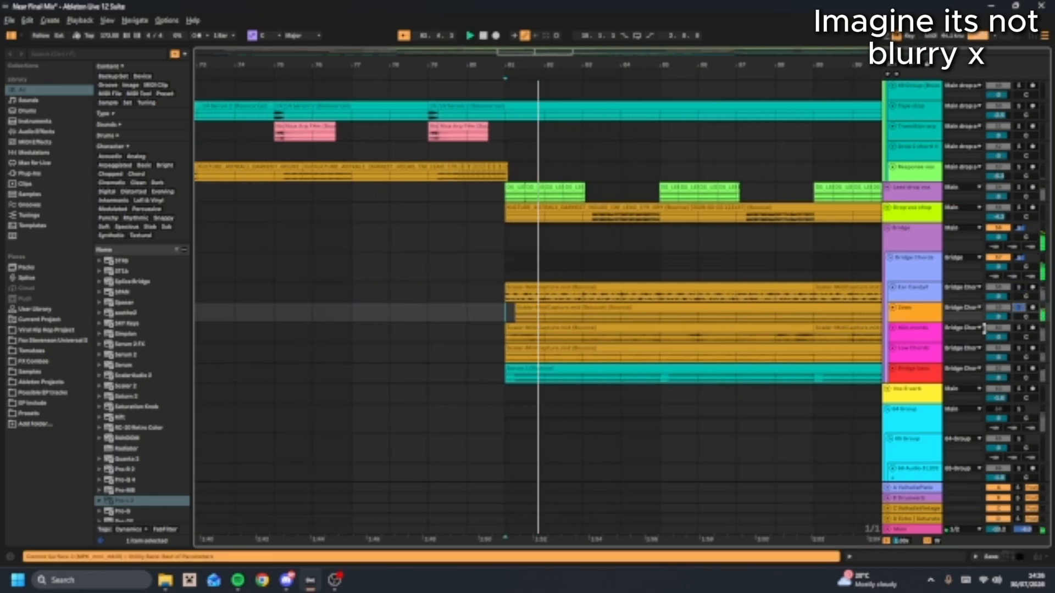
click(1018, 328)
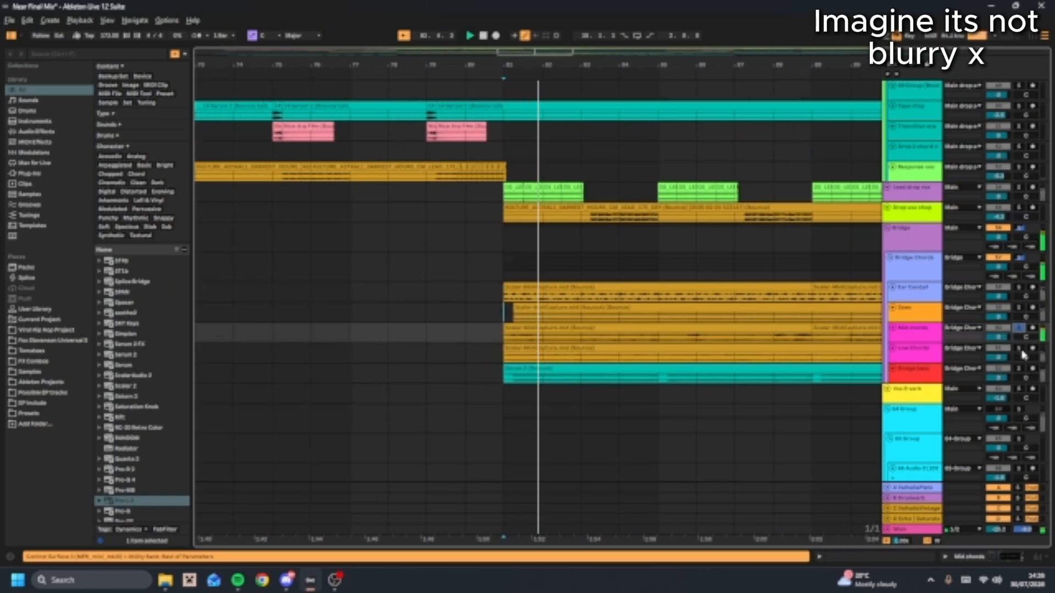
click(1020, 350)
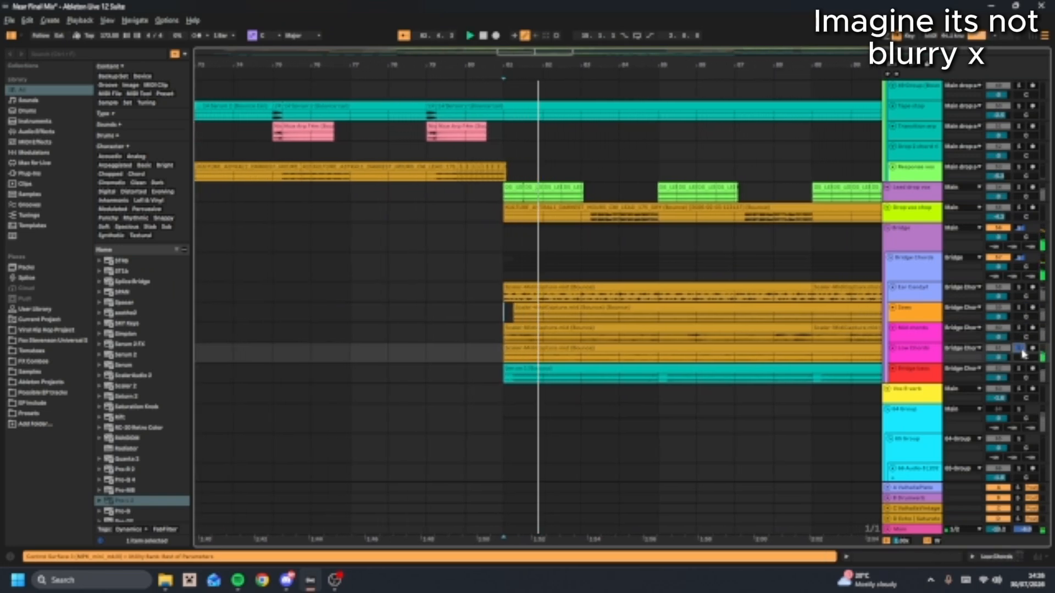
click(1018, 369)
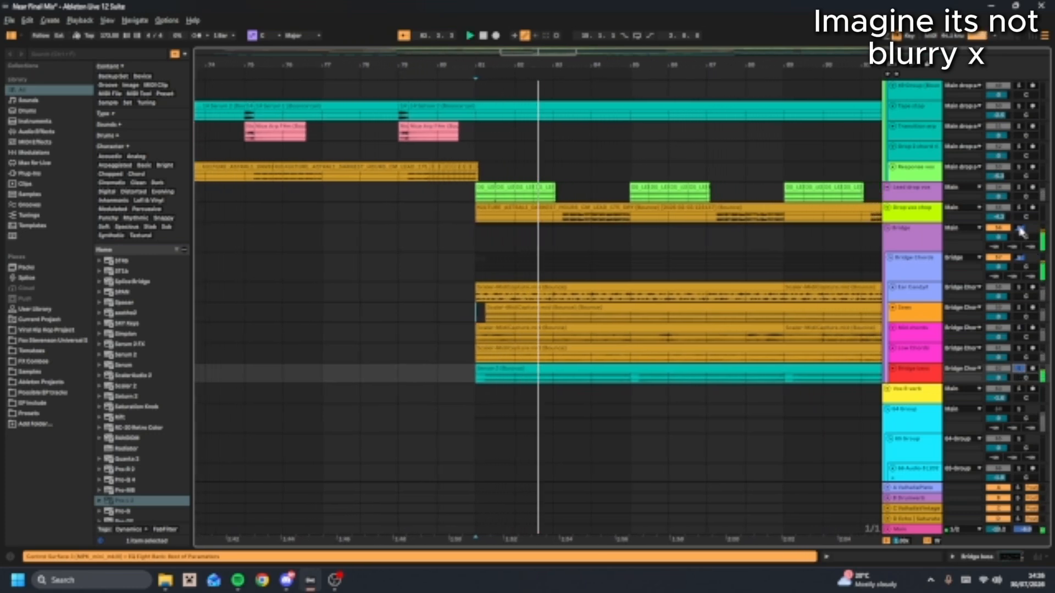
Review the effects chains of the bridge bass track and the soloed Bridge group, and turn the group's solo off
double_click(914, 371)
drag(299, 442, 309, 508)
click(1011, 234)
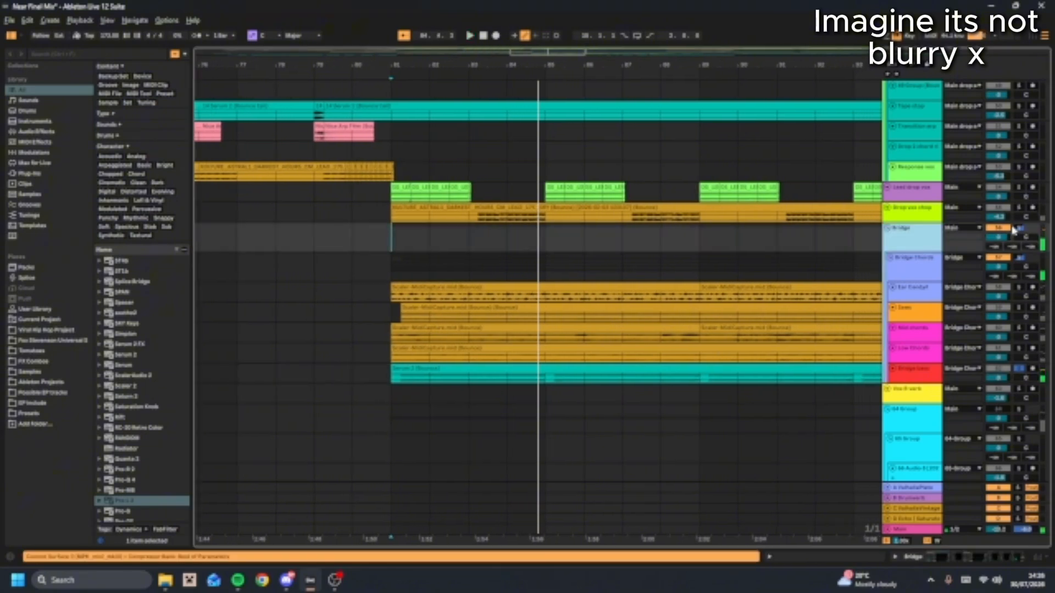
double_click(928, 234)
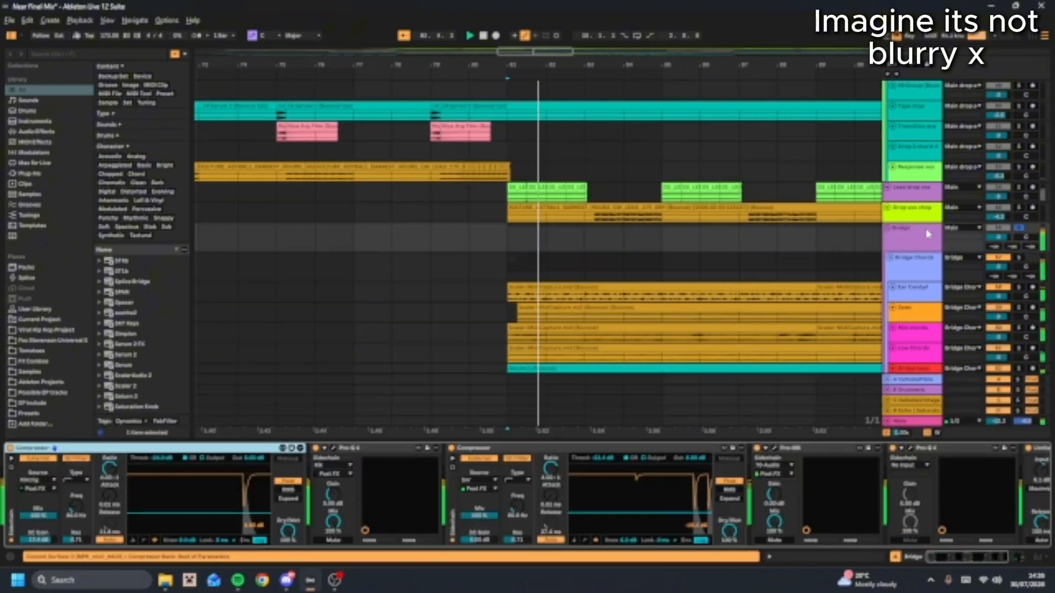
click(928, 234)
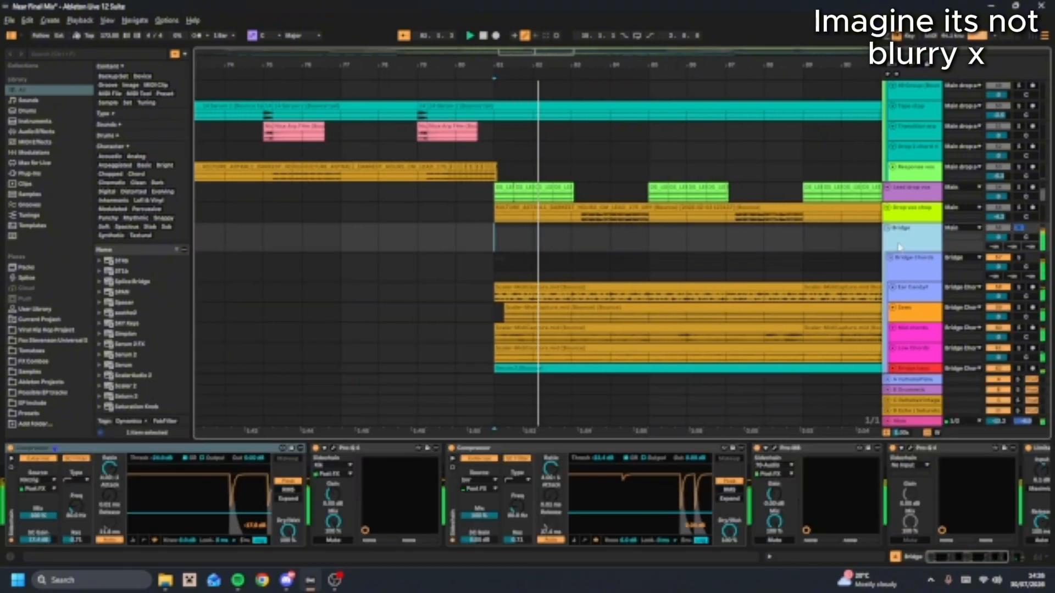
click(1019, 229)
drag(619, 441, 652, 564)
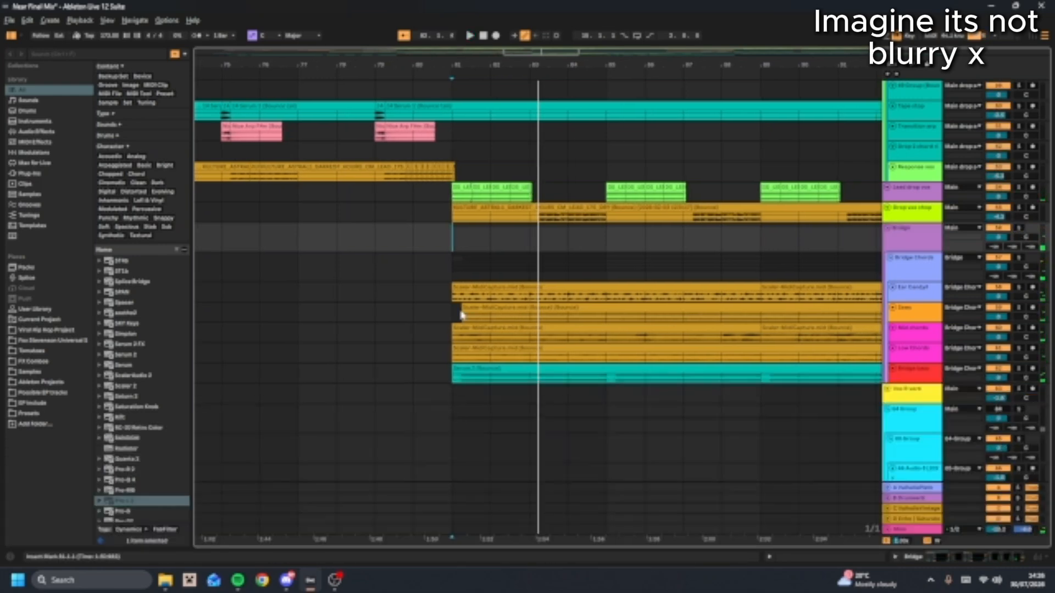
Look over the full arrangement from the bridge tracks back up through the drop, build-up and intro to the drums
click(454, 271)
click(448, 227)
scroll(463, 230, down, 5)
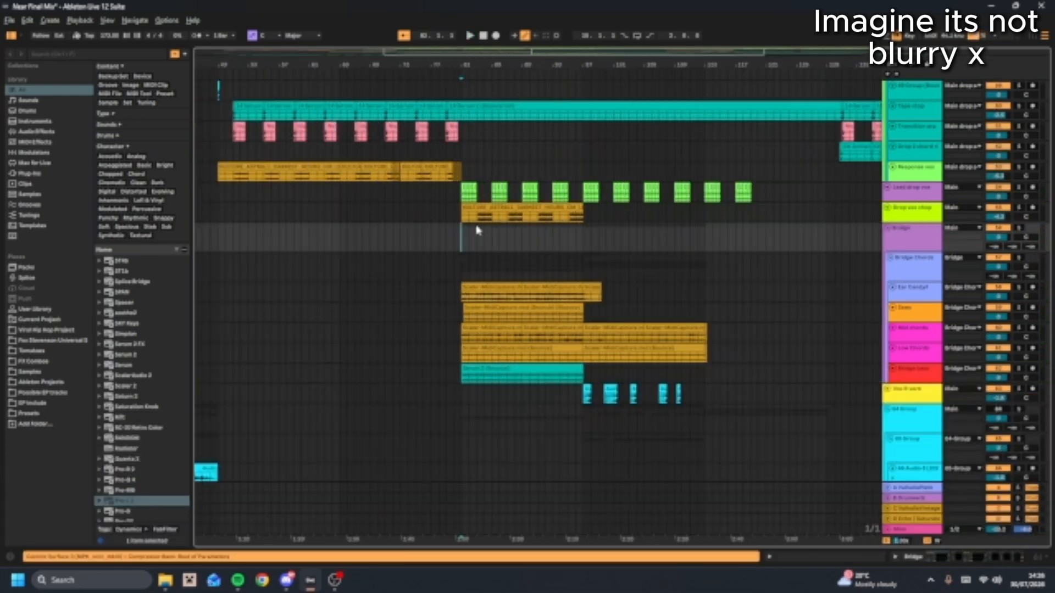
scroll(477, 230, down, 3)
scroll(539, 245, up, 4)
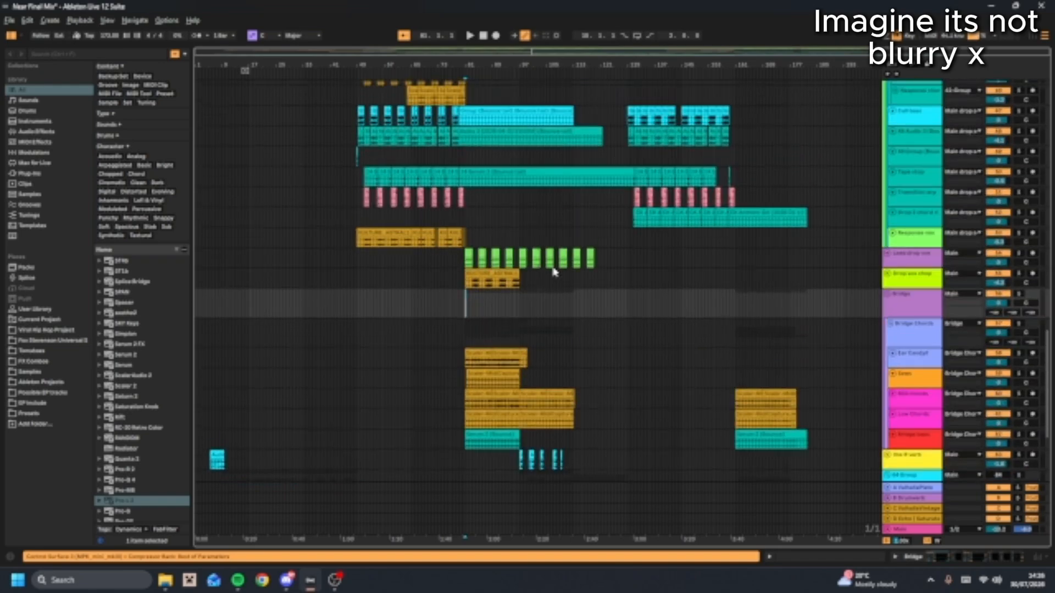
scroll(554, 272, up, 6)
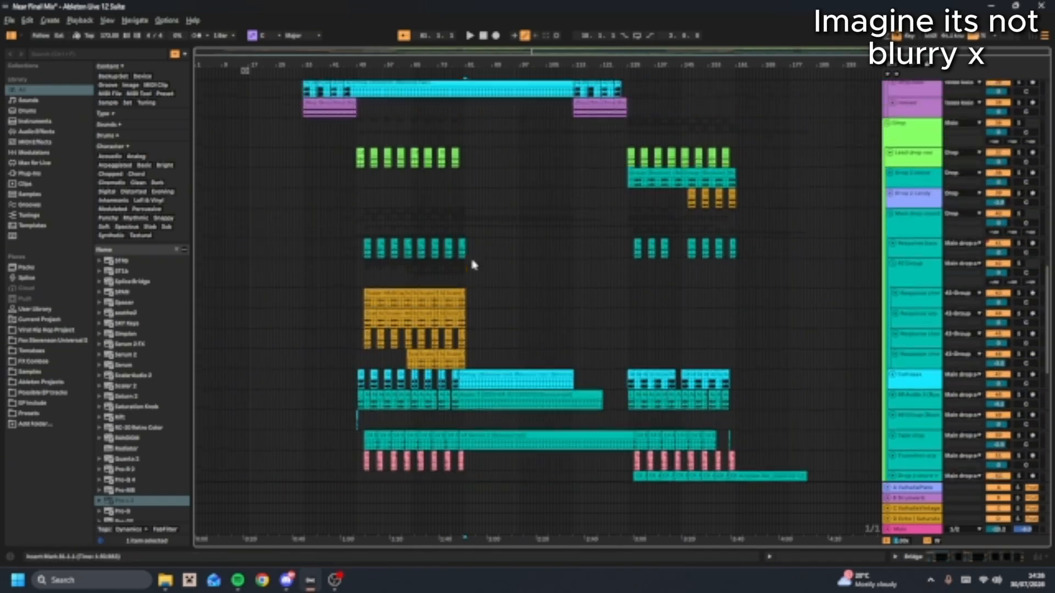
scroll(473, 264, up, 5)
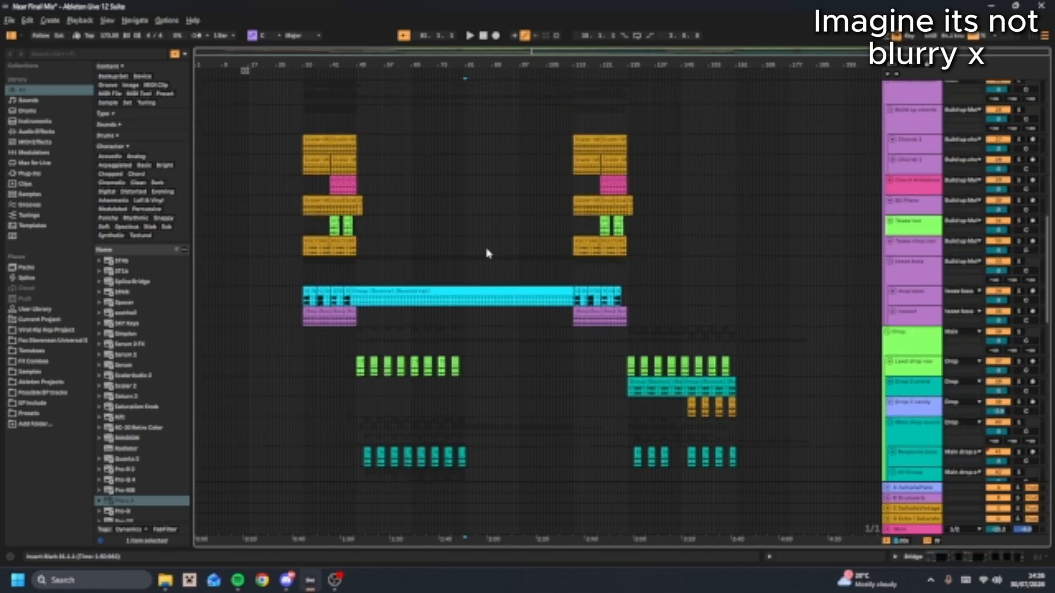
scroll(487, 253, up, 6)
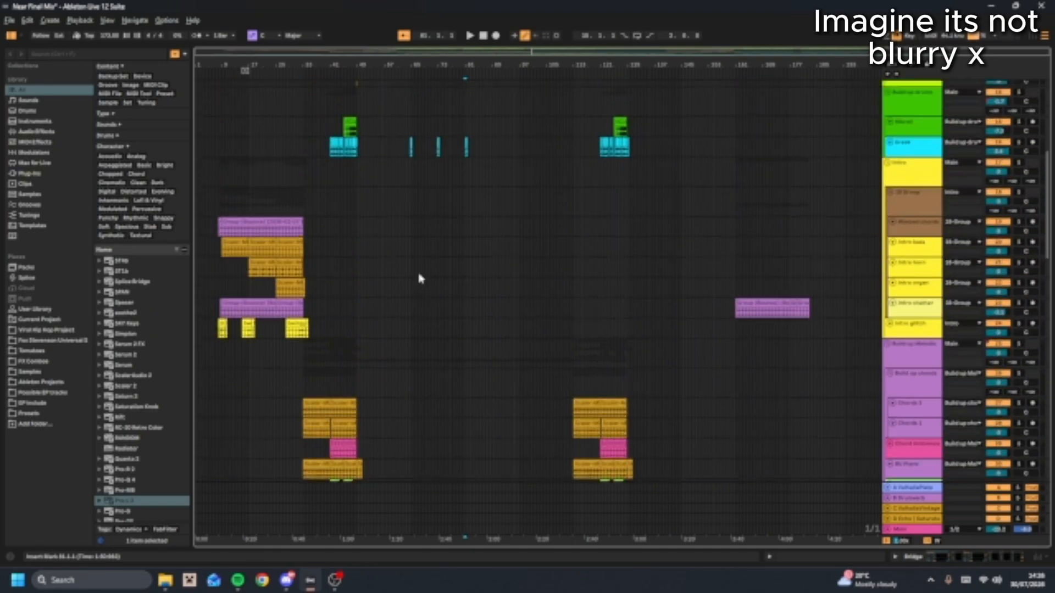
scroll(418, 278, up, 2)
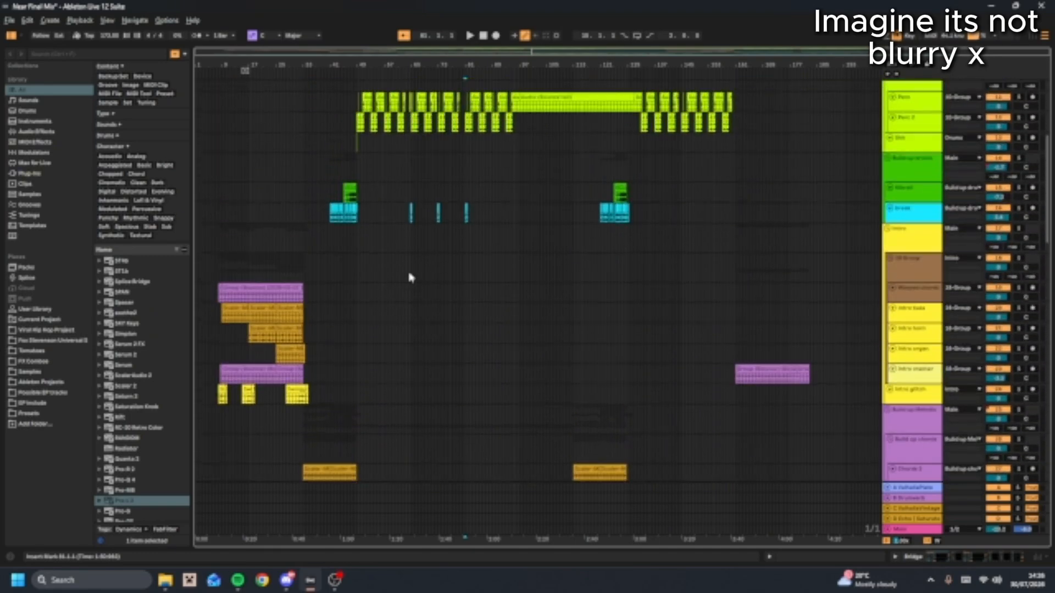